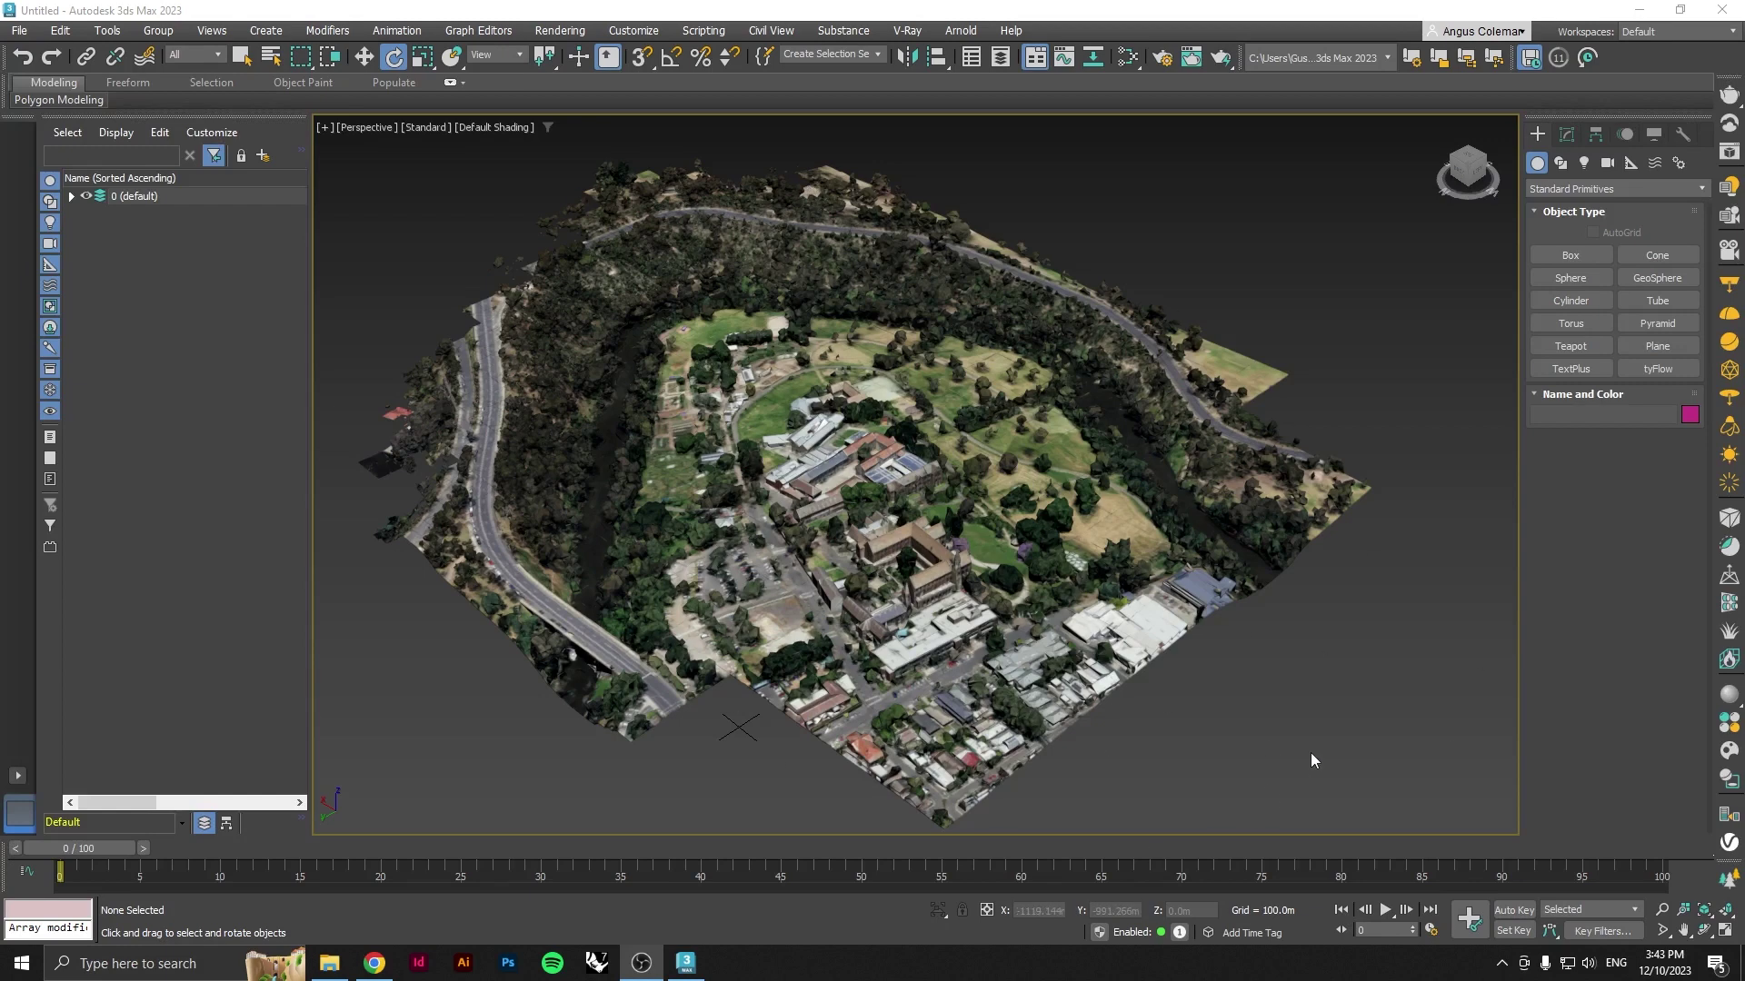
- Select the textured site mesh and browse the full list of additional utilities, closing it without choosing one
{"action": "left_click", "coordinate": [1096, 630]}
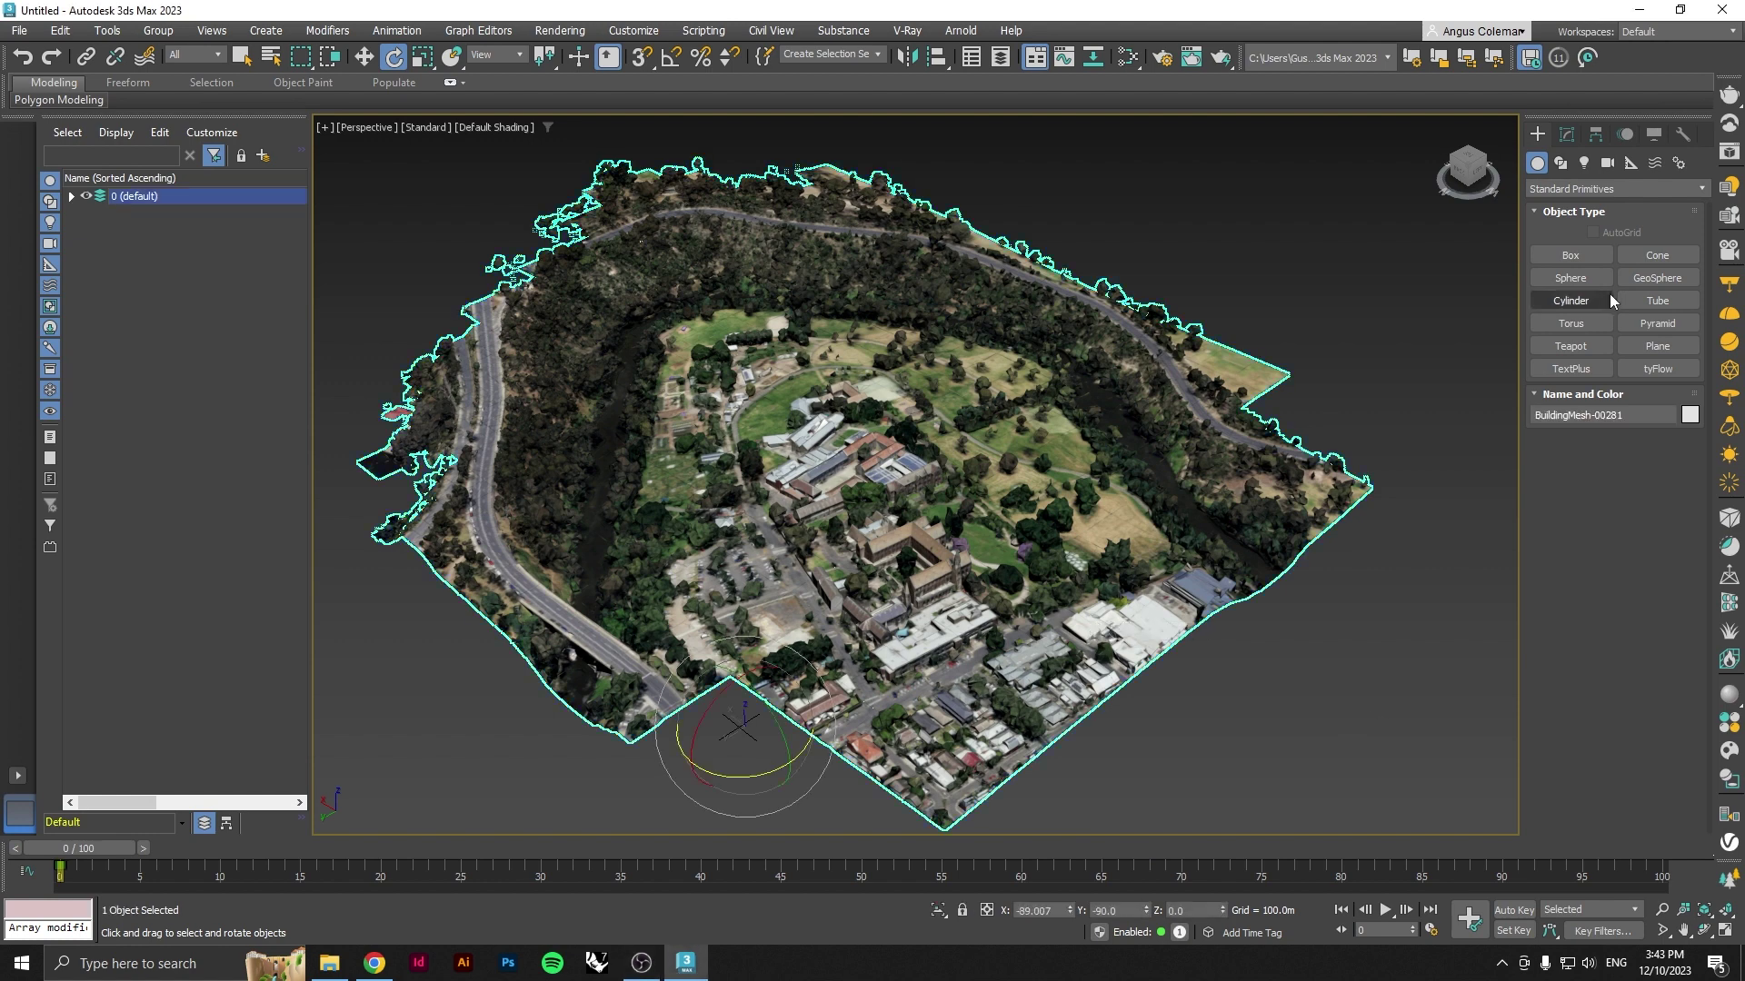
{"action": "left_click", "coordinate": [1683, 134]}
{"action": "left_click", "coordinate": [1572, 212]}
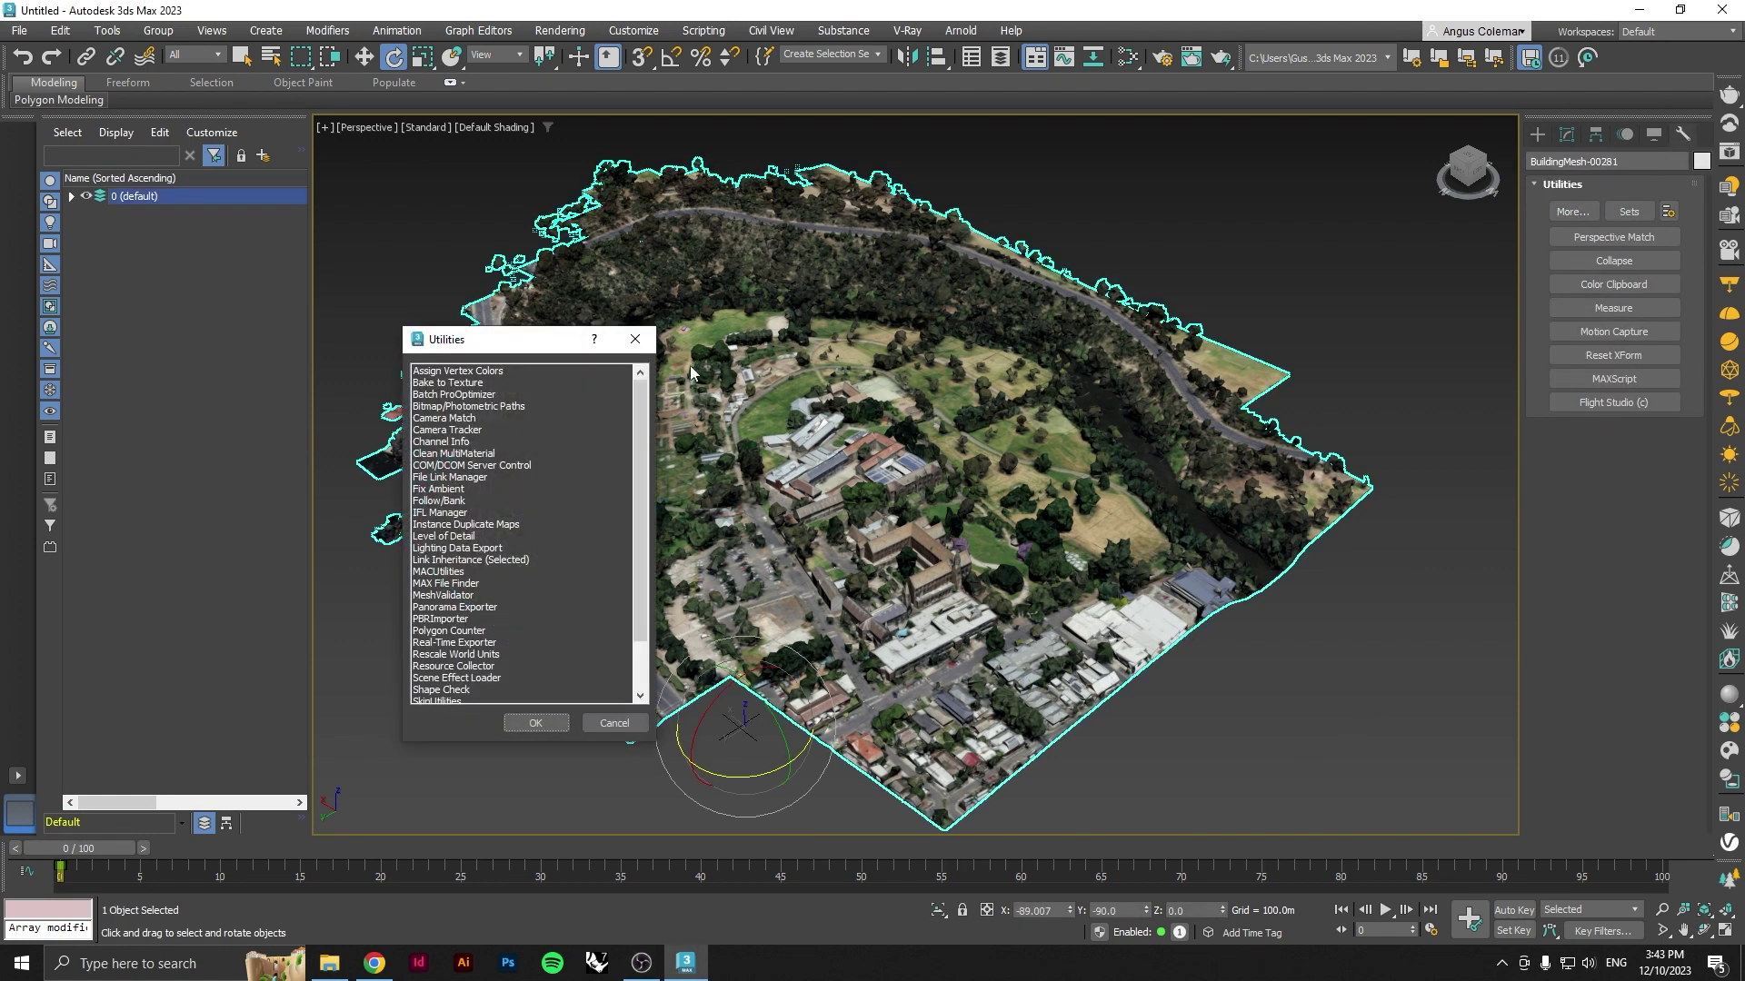
{"action": "left_click_drag", "start_coordinate": [491, 344], "coordinate": [1054, 318]}
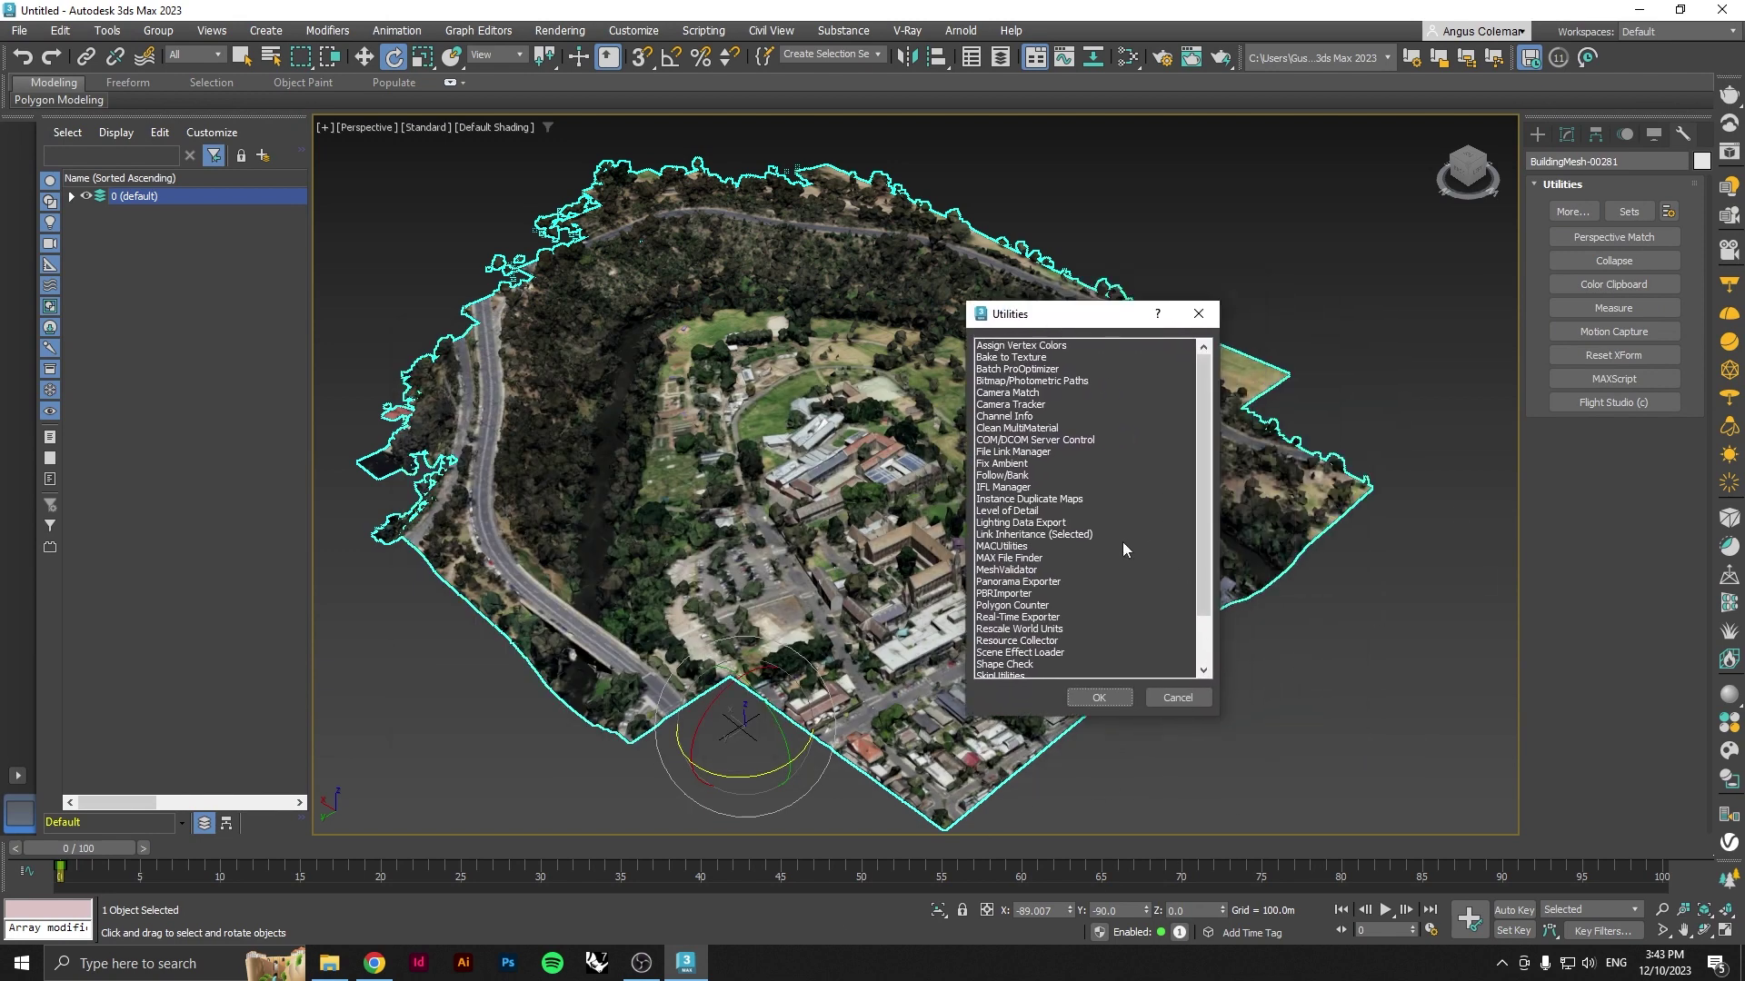
{"action": "scroll", "coordinate": [1050, 595], "scroll_direction": "down", "scroll_amount": 2}
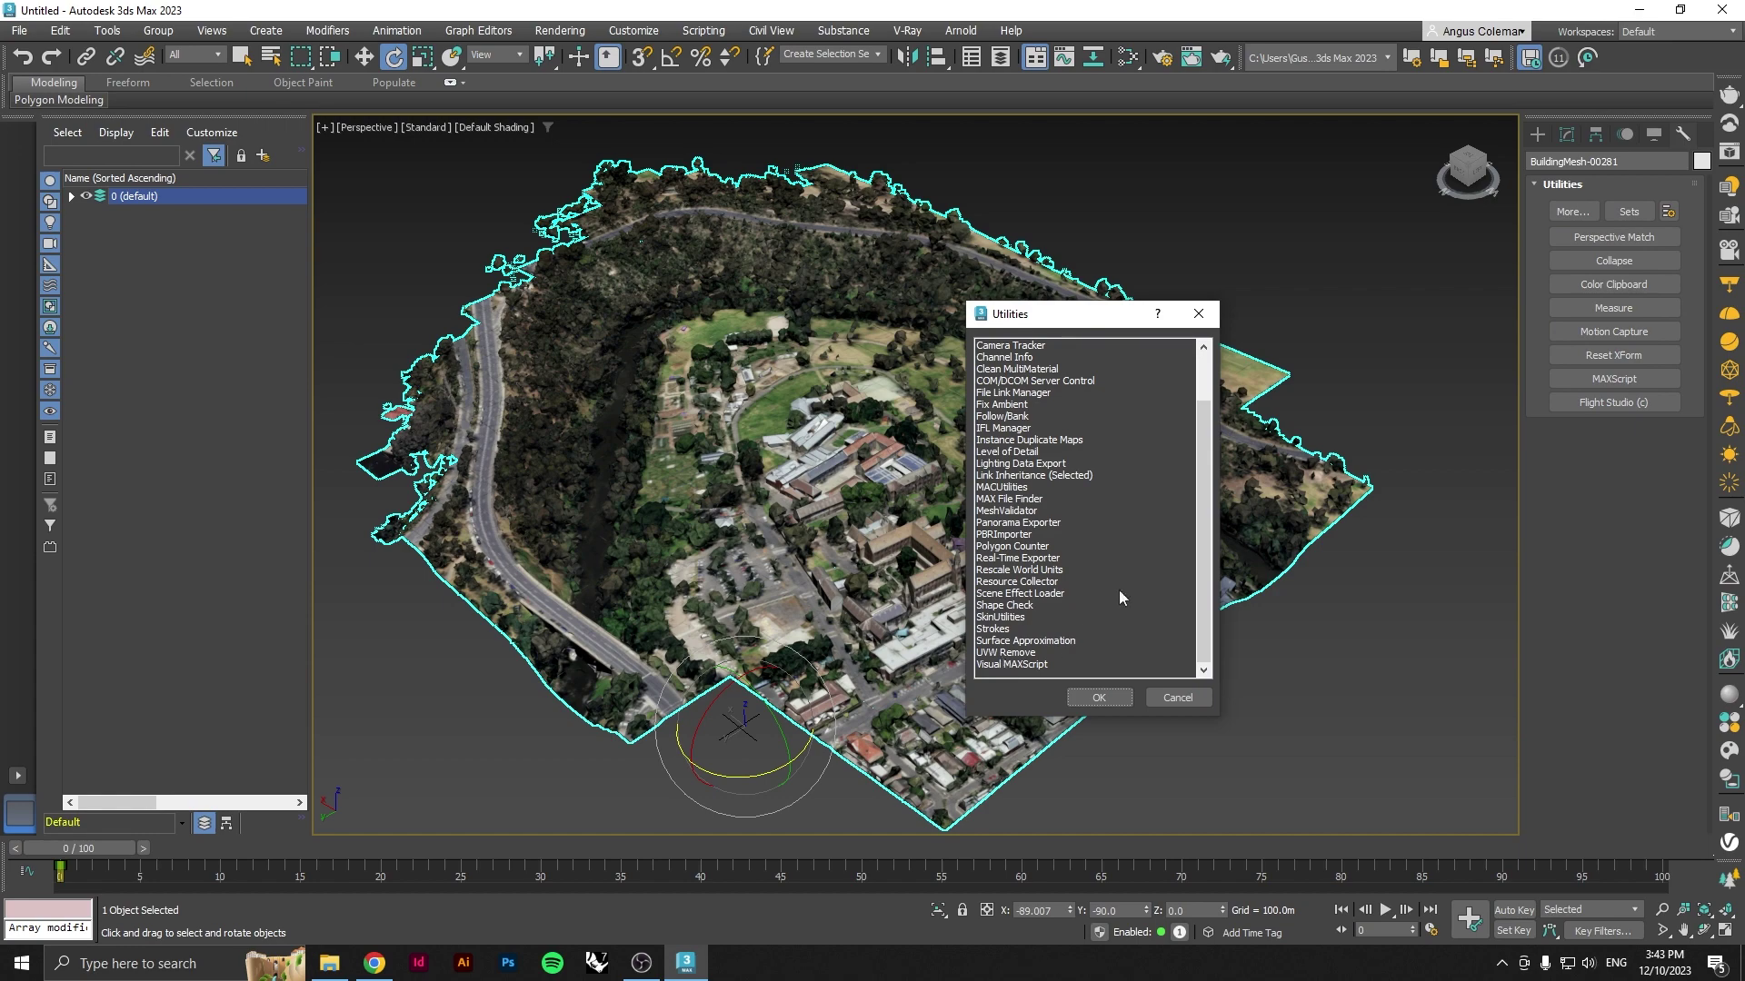
{"action": "left_click", "coordinate": [1198, 314]}
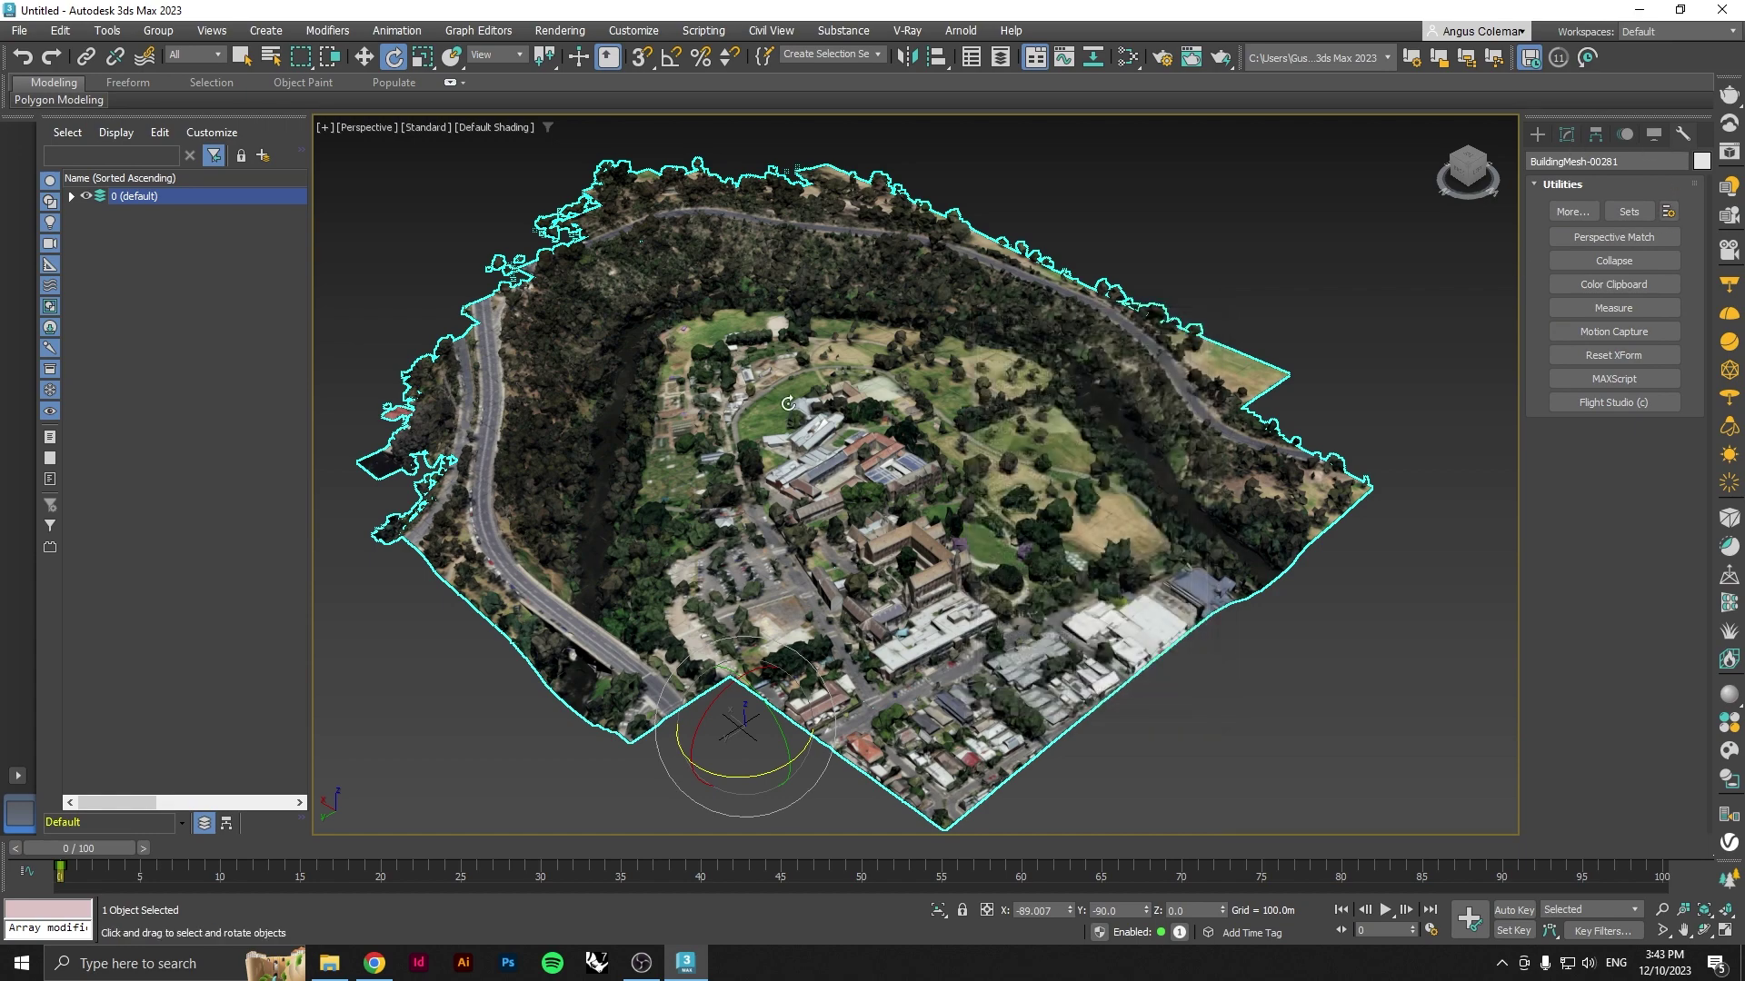
- Load the UVW Remove utility, strip the materials from the site mesh and enable Set Gray
{"action": "scroll", "coordinate": [578, 463], "scroll_direction": "down", "scroll_amount": 3}
{"action": "scroll", "coordinate": [758, 511], "scroll_direction": "up", "scroll_amount": 2}
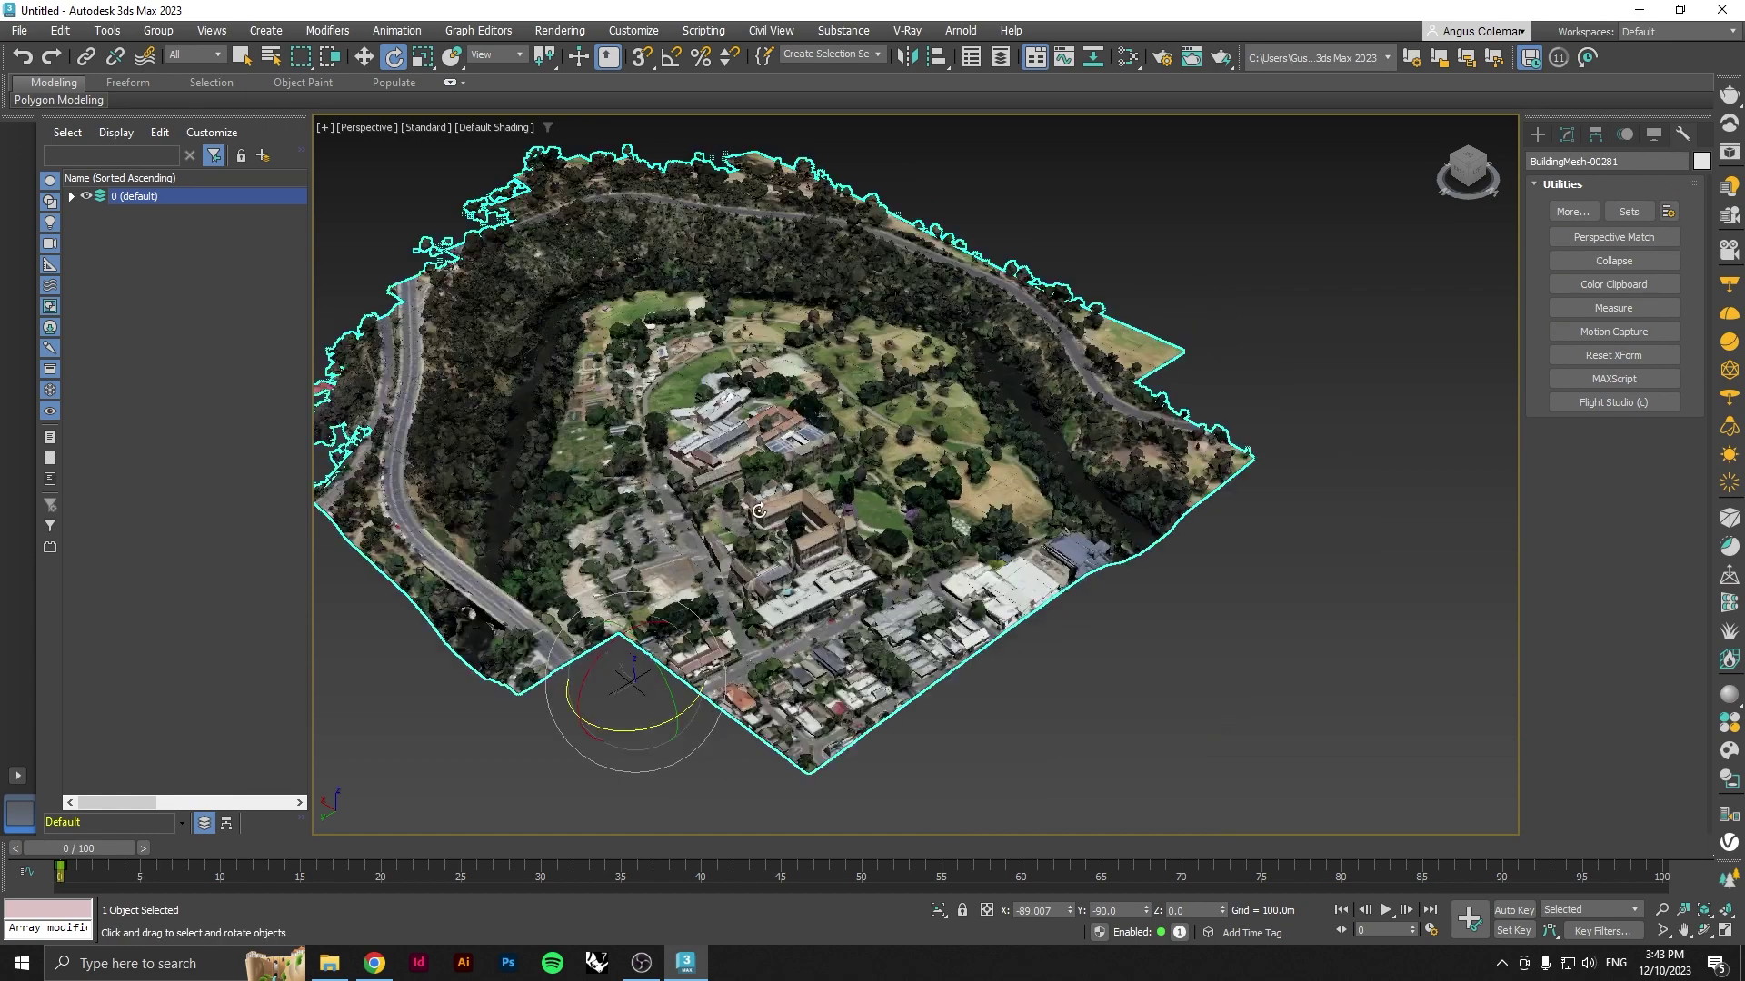
{"action": "scroll", "coordinate": [1127, 636], "scroll_direction": "down", "scroll_amount": 1}
{"action": "scroll", "coordinate": [1105, 668], "scroll_direction": "up", "scroll_amount": 2}
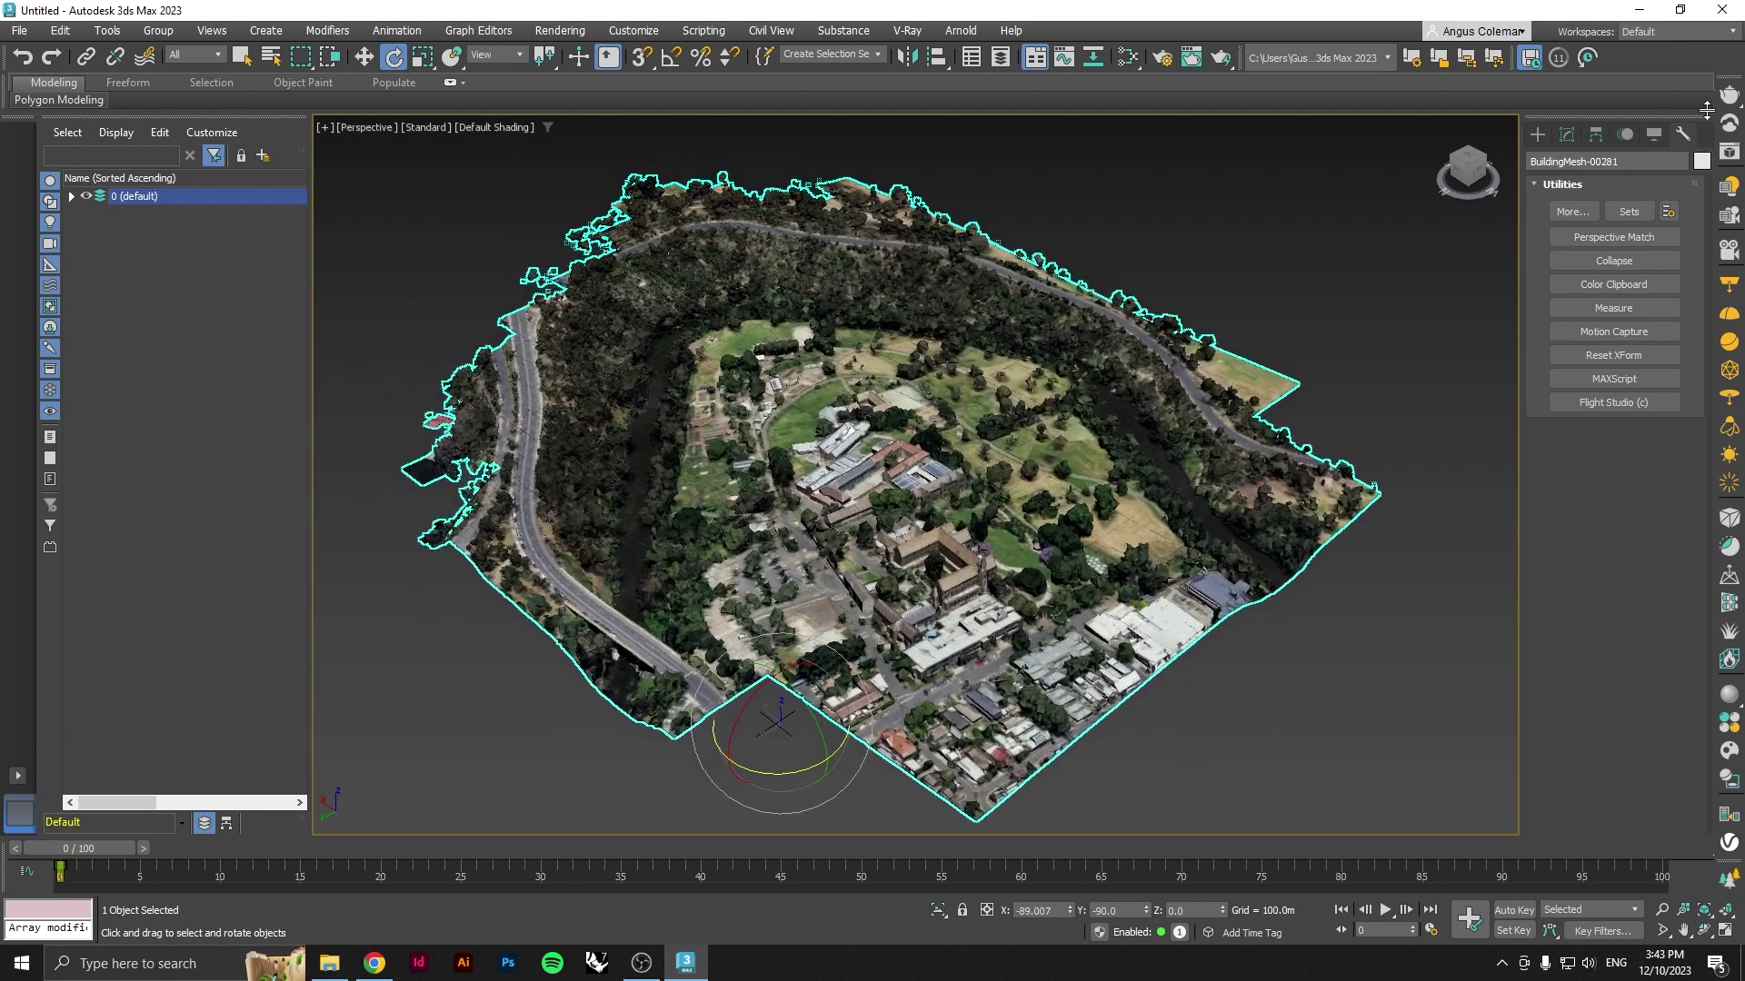
{"action": "left_click", "coordinate": [1565, 219]}
{"action": "scroll", "coordinate": [1000, 614], "scroll_direction": "down", "scroll_amount": 2}
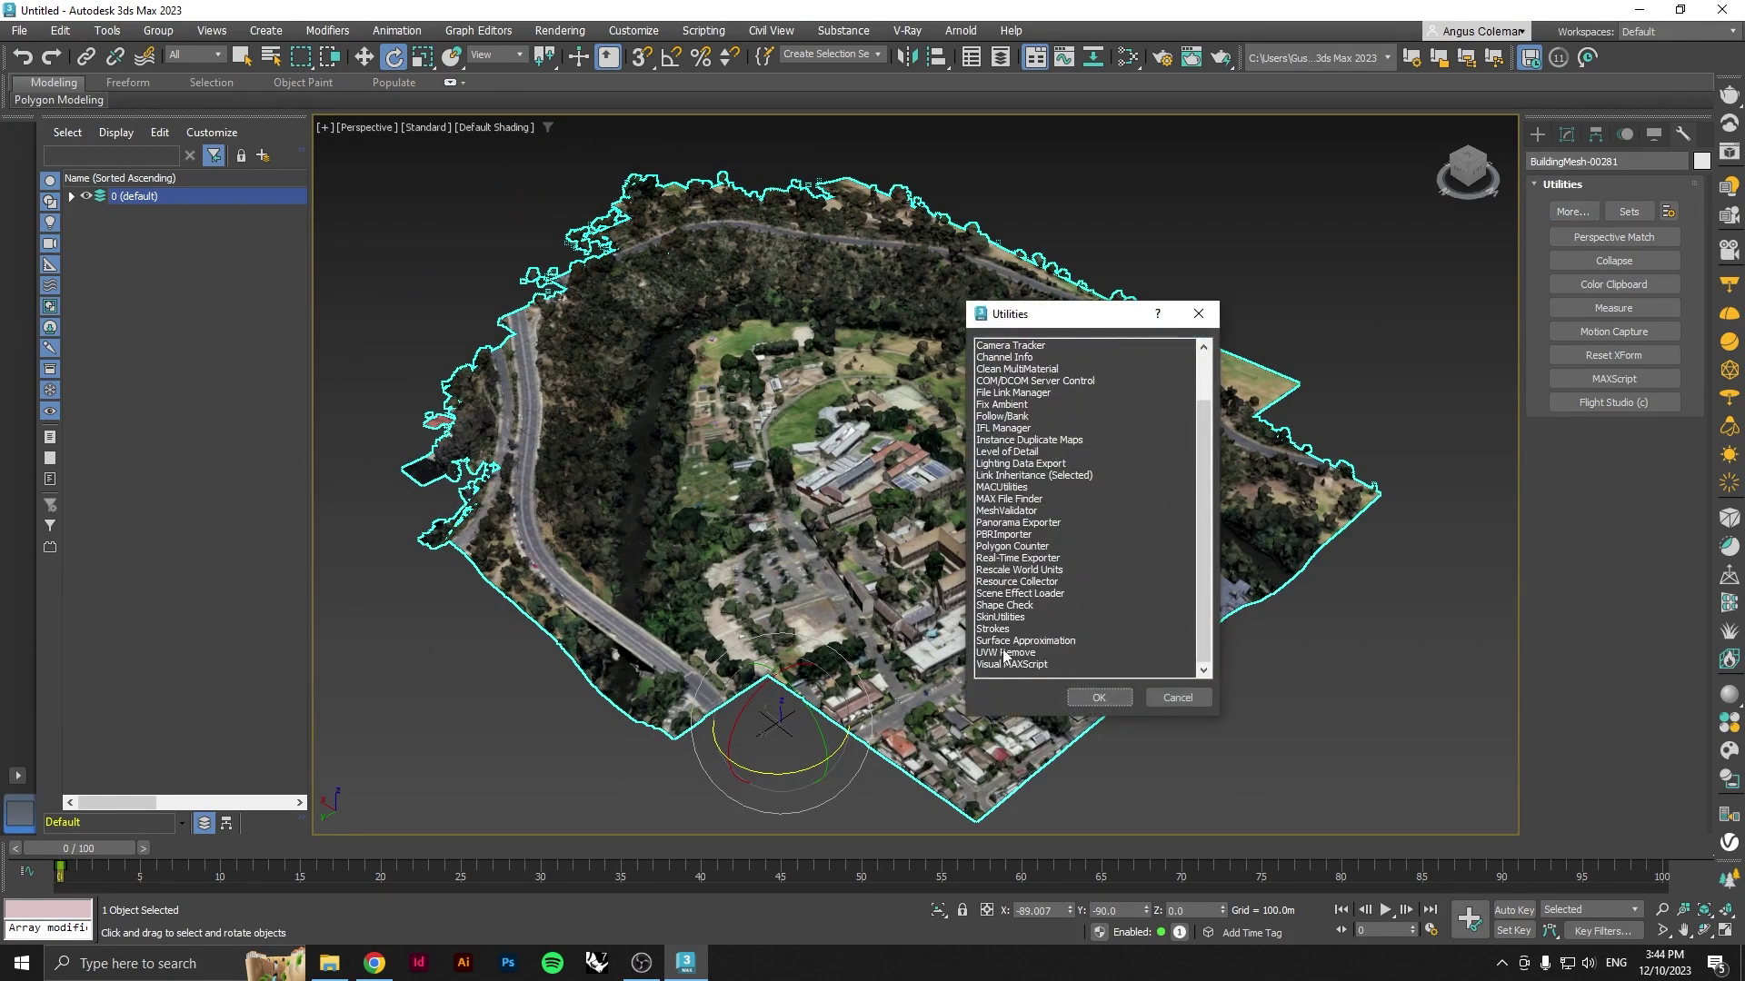
{"action": "left_click", "coordinate": [1034, 652]}
{"action": "left_click", "coordinate": [1099, 698]}
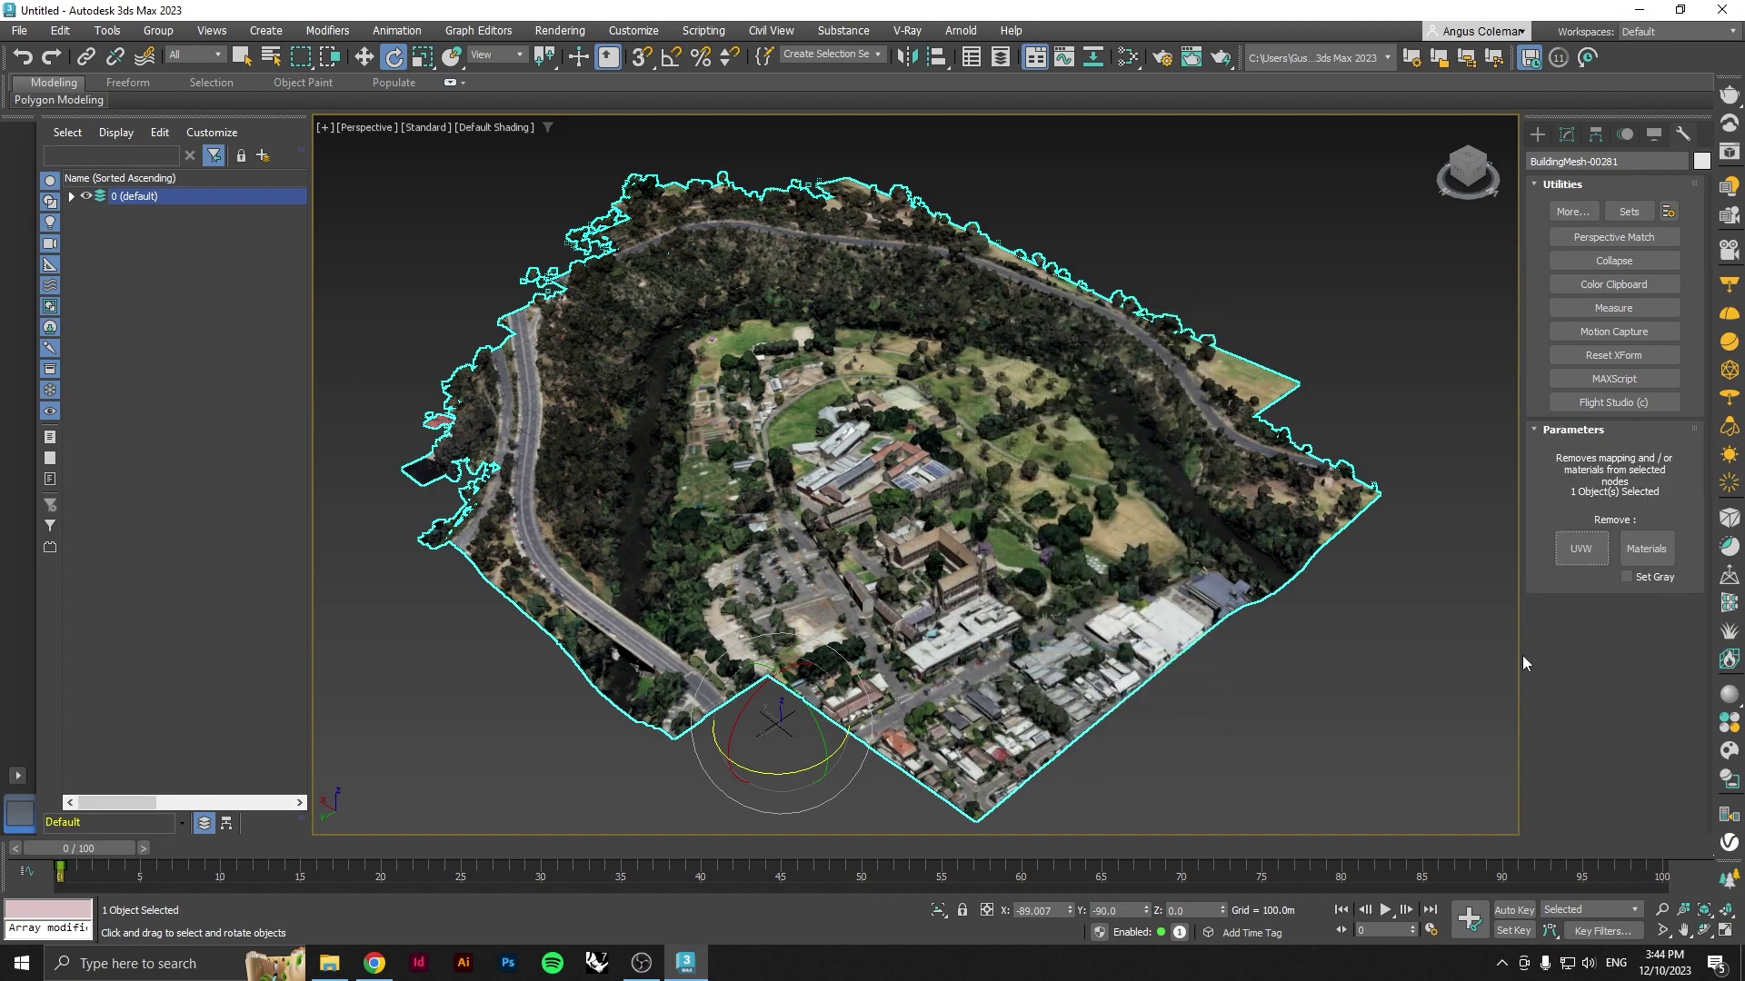
{"action": "left_click", "coordinate": [1628, 554]}
{"action": "left_click", "coordinate": [1624, 576]}
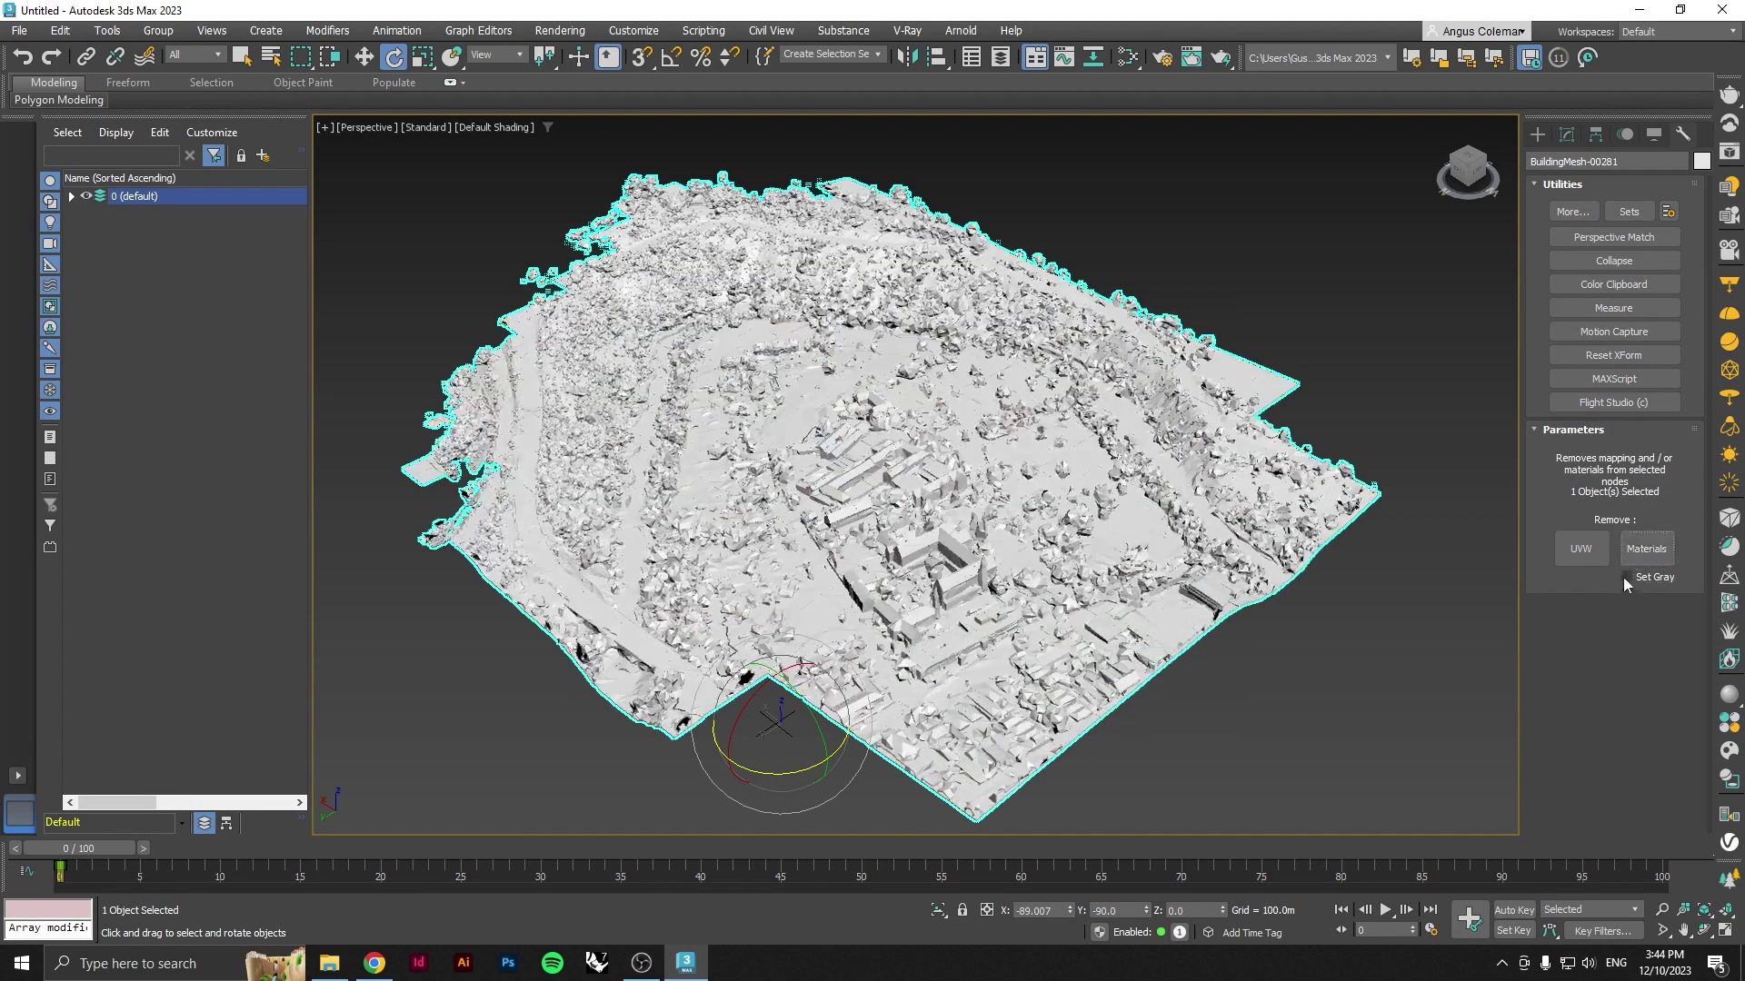
{"action": "left_click", "coordinate": [1437, 674]}
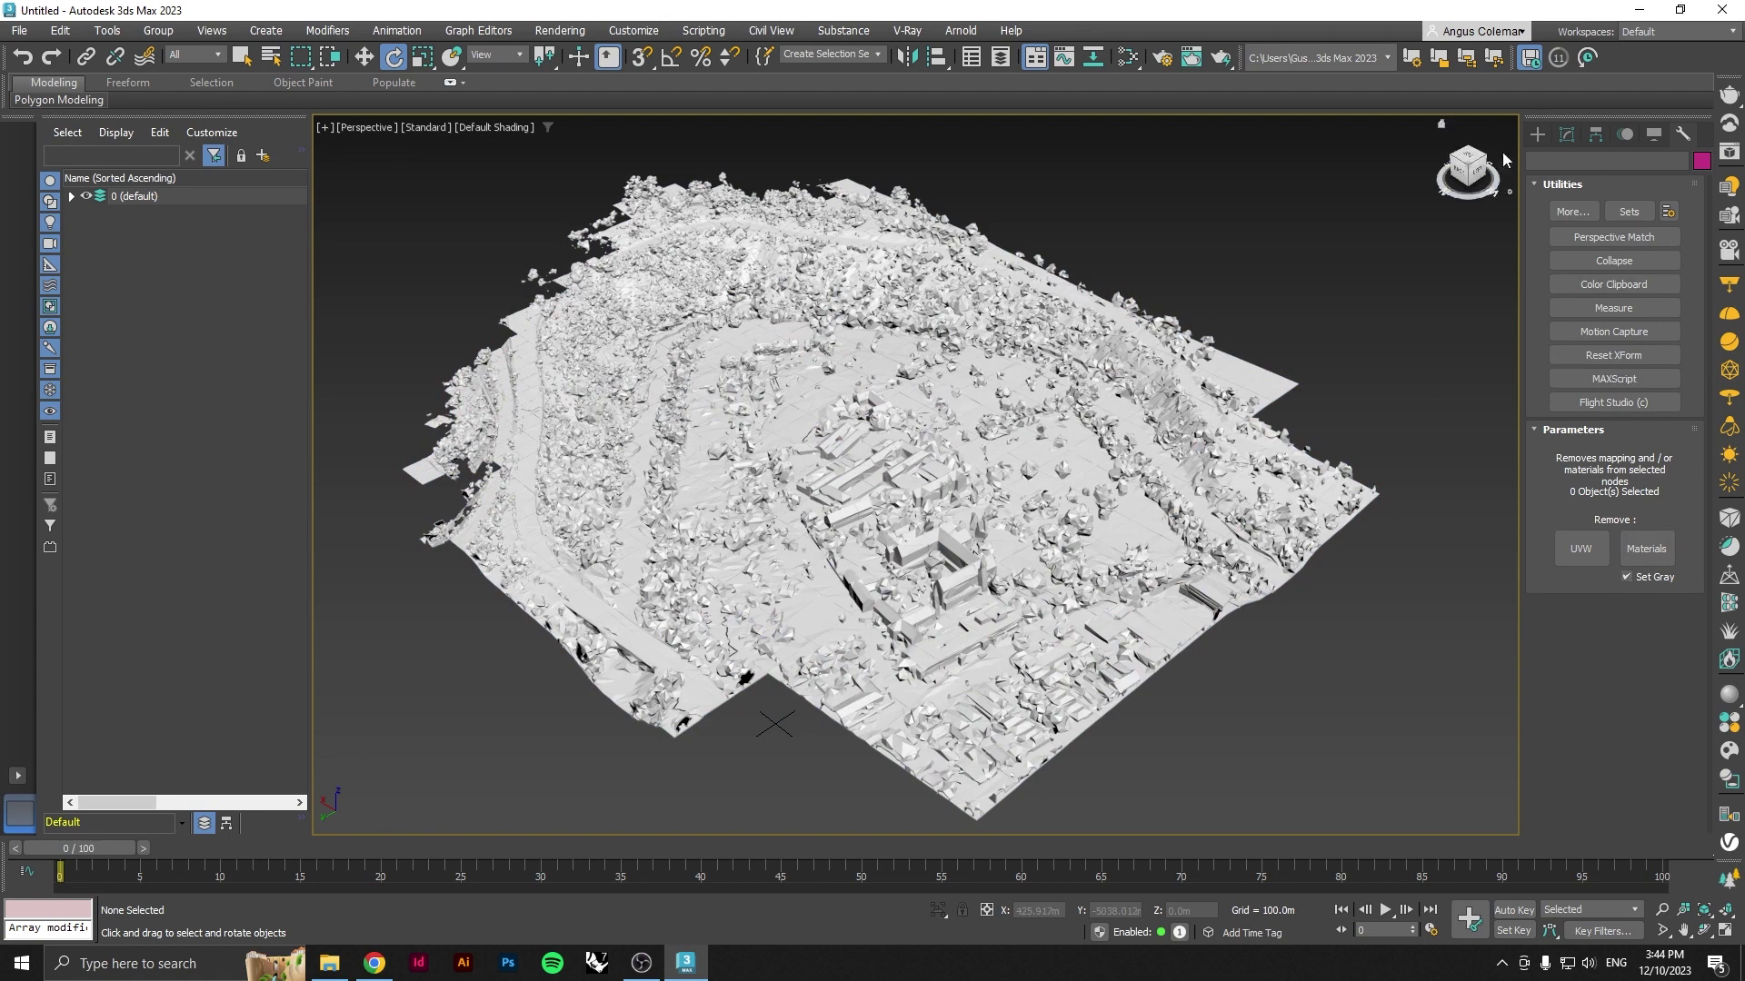
- Create a Daylight system with its compass just outside the site mesh and an orbital scale of about 2455 m
{"action": "left_click", "coordinate": [1537, 134]}
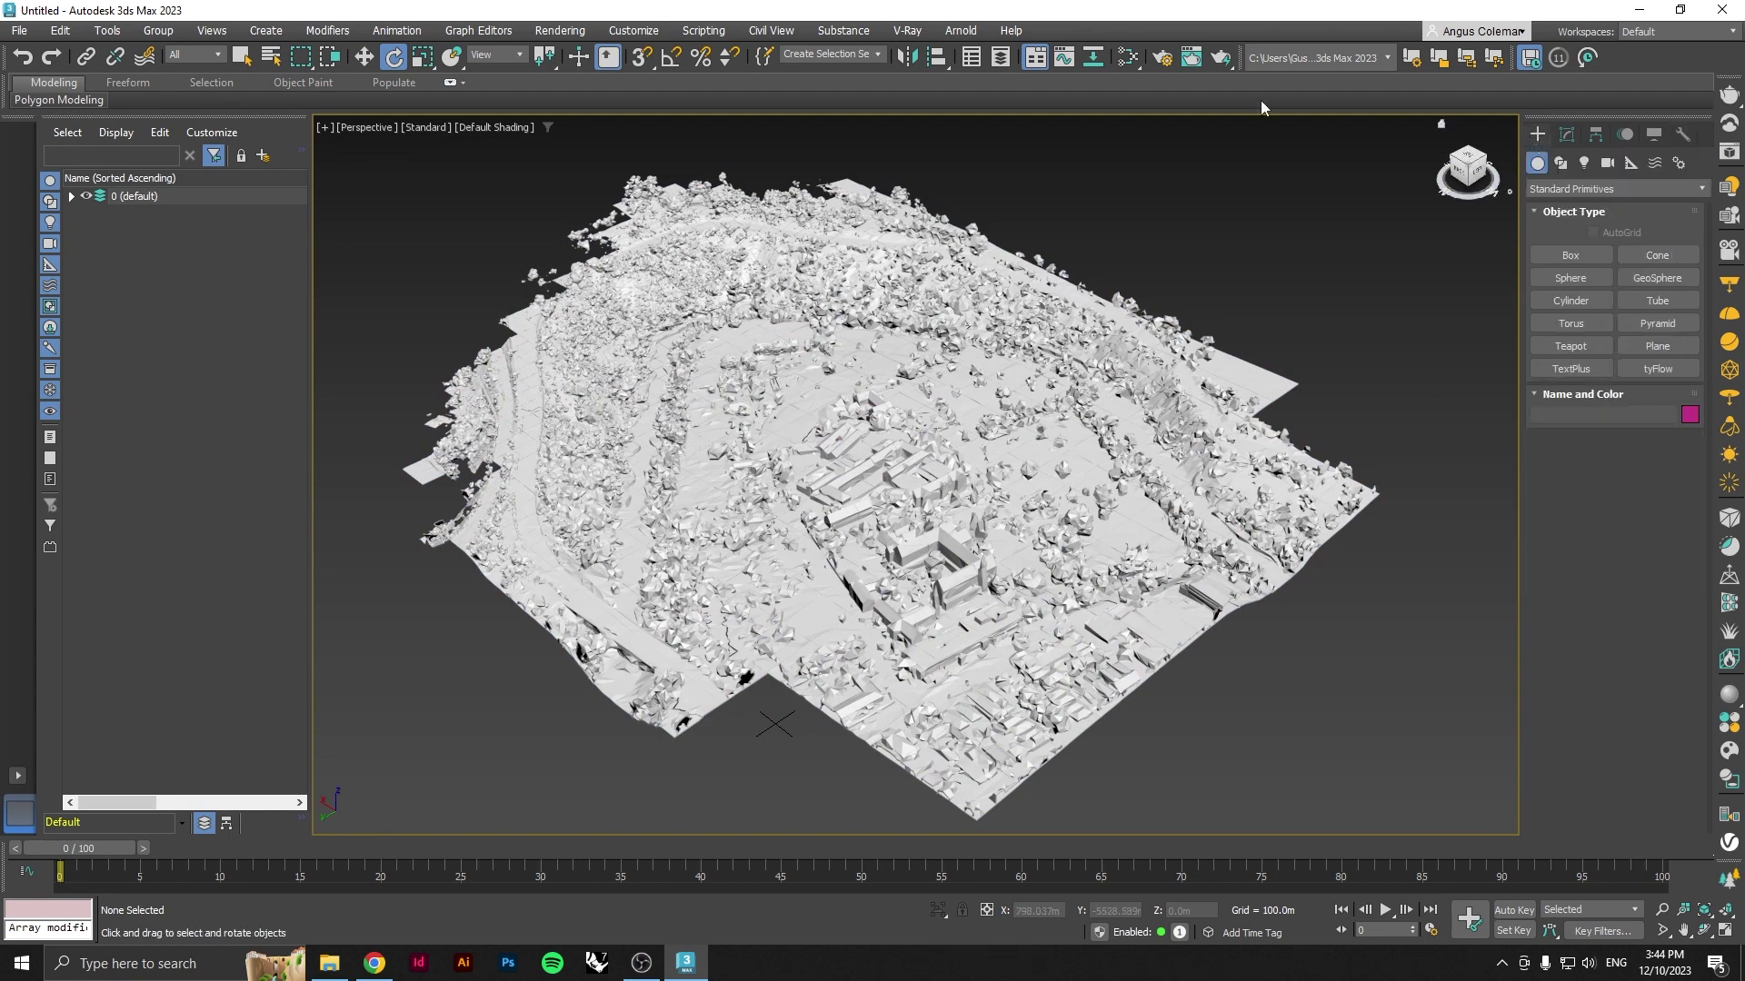
{"action": "left_click", "coordinate": [1679, 166]}
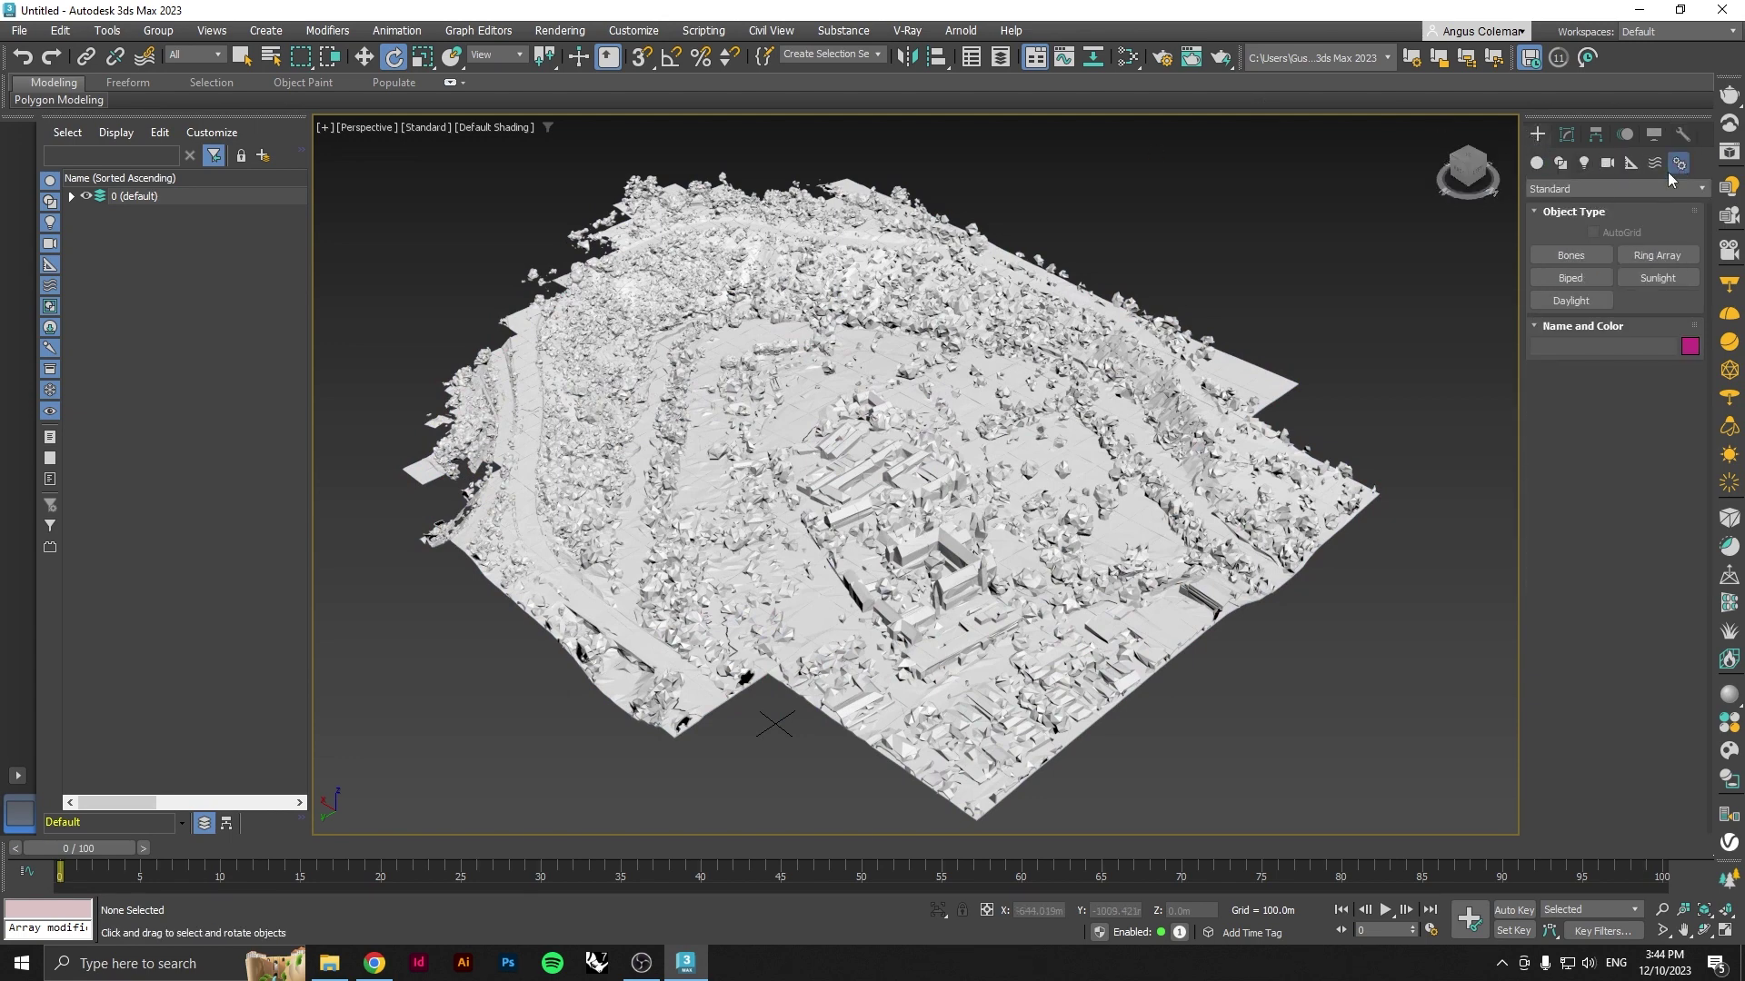
{"action": "left_click", "coordinate": [1571, 301]}
{"action": "left_click", "coordinate": [854, 532]}
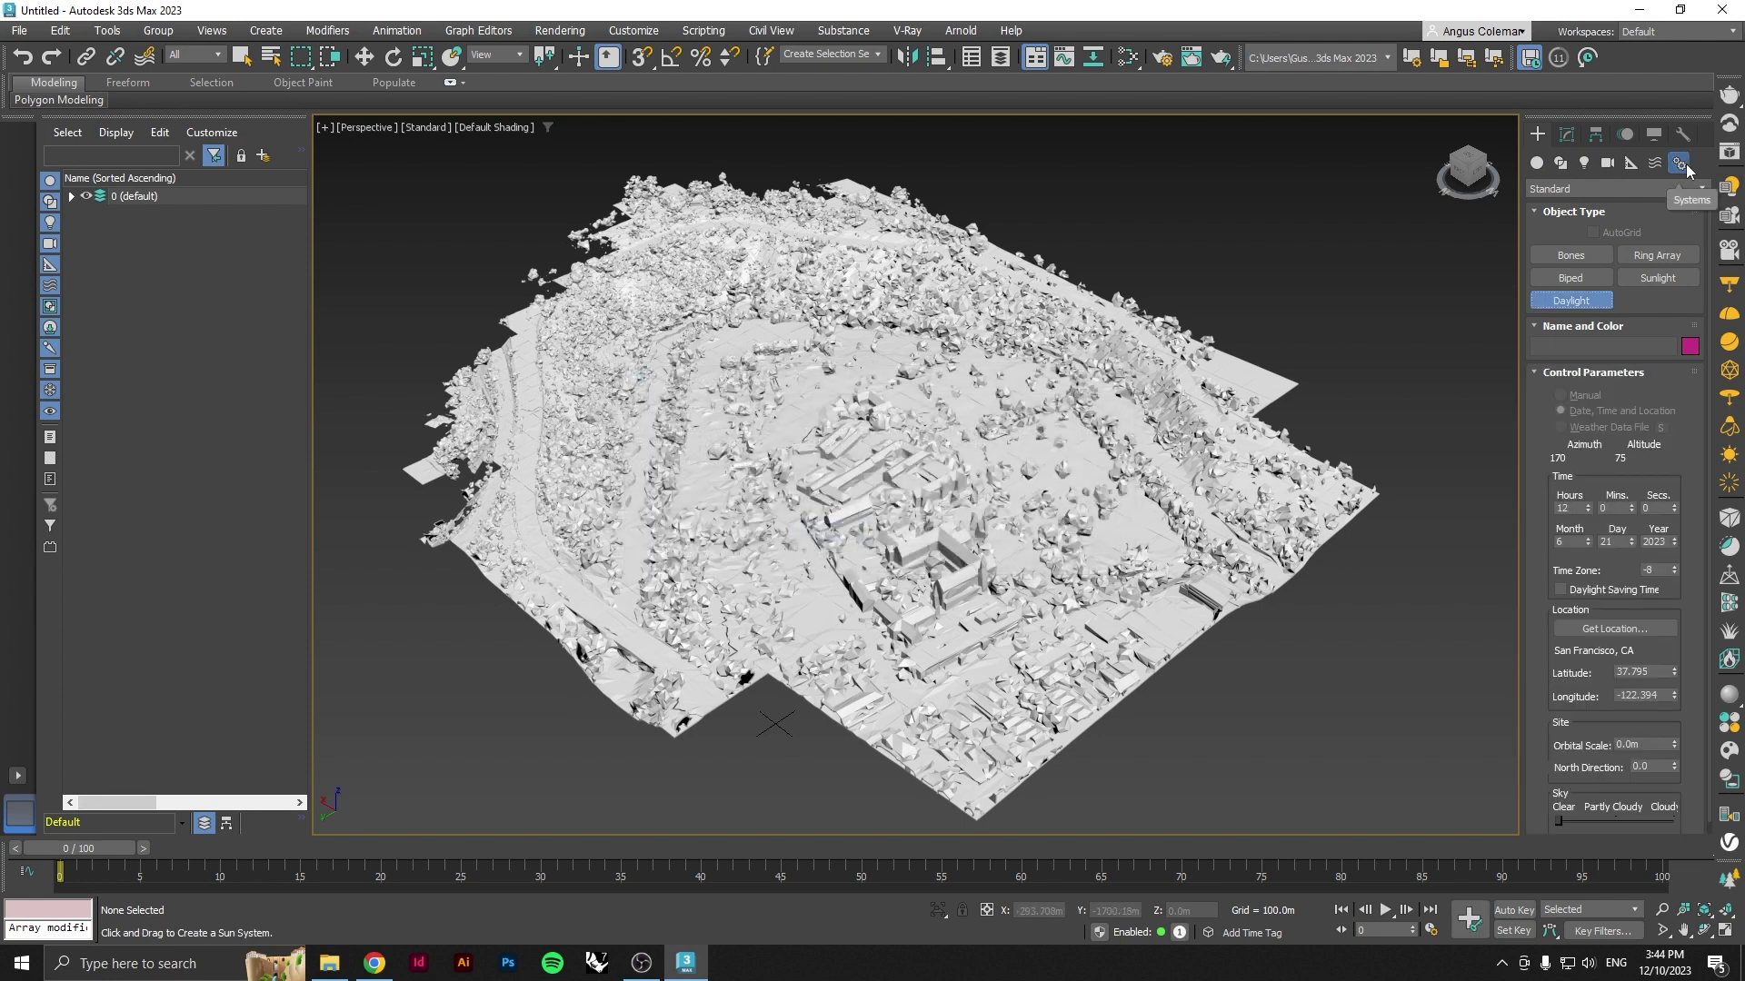
{"action": "scroll", "coordinate": [740, 496], "scroll_direction": "down", "scroll_amount": 5}
{"action": "mouse_move", "coordinate": [732, 668]}
{"action": "left_mouse_down"}
{"action": "mouse_move", "coordinate": [518, 401]}
{"action": "mouse_move", "coordinate": [718, 664]}
{"action": "left_mouse_up"}
{"action": "left_click", "coordinate": [727, 278]}
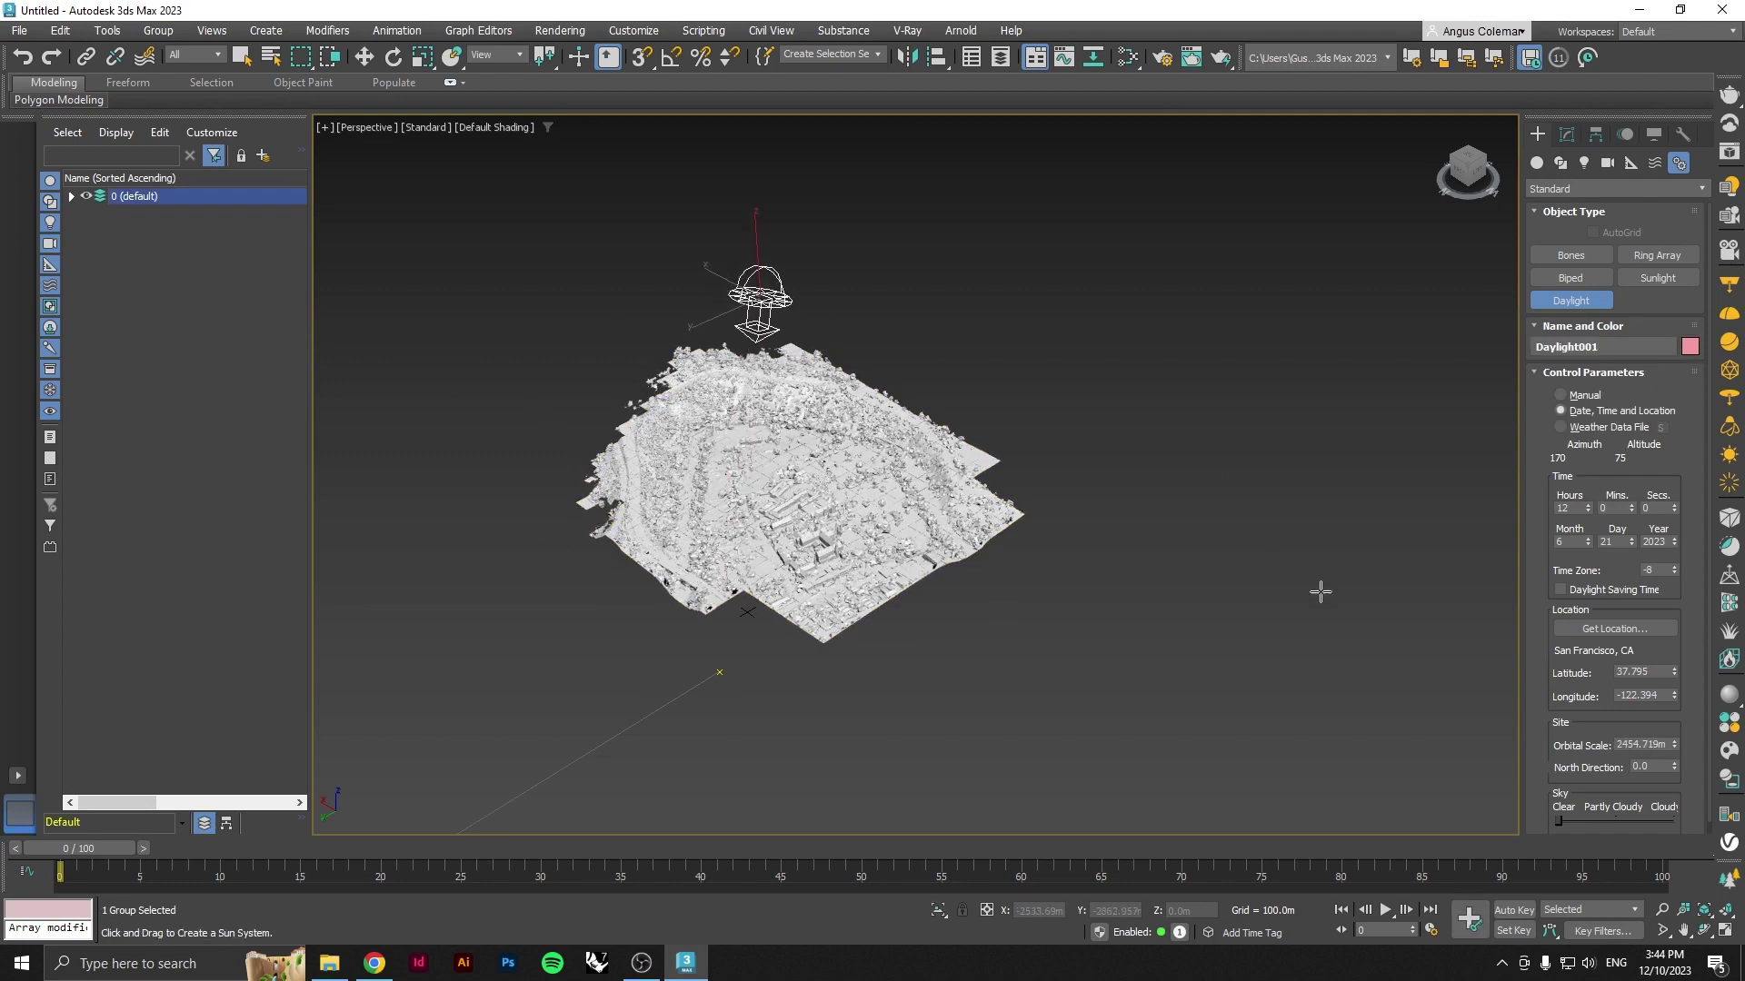
- Set the daylight system's geographic location to Melbourne, Australia, using the Australia map
{"action": "left_click", "coordinate": [1605, 629]}
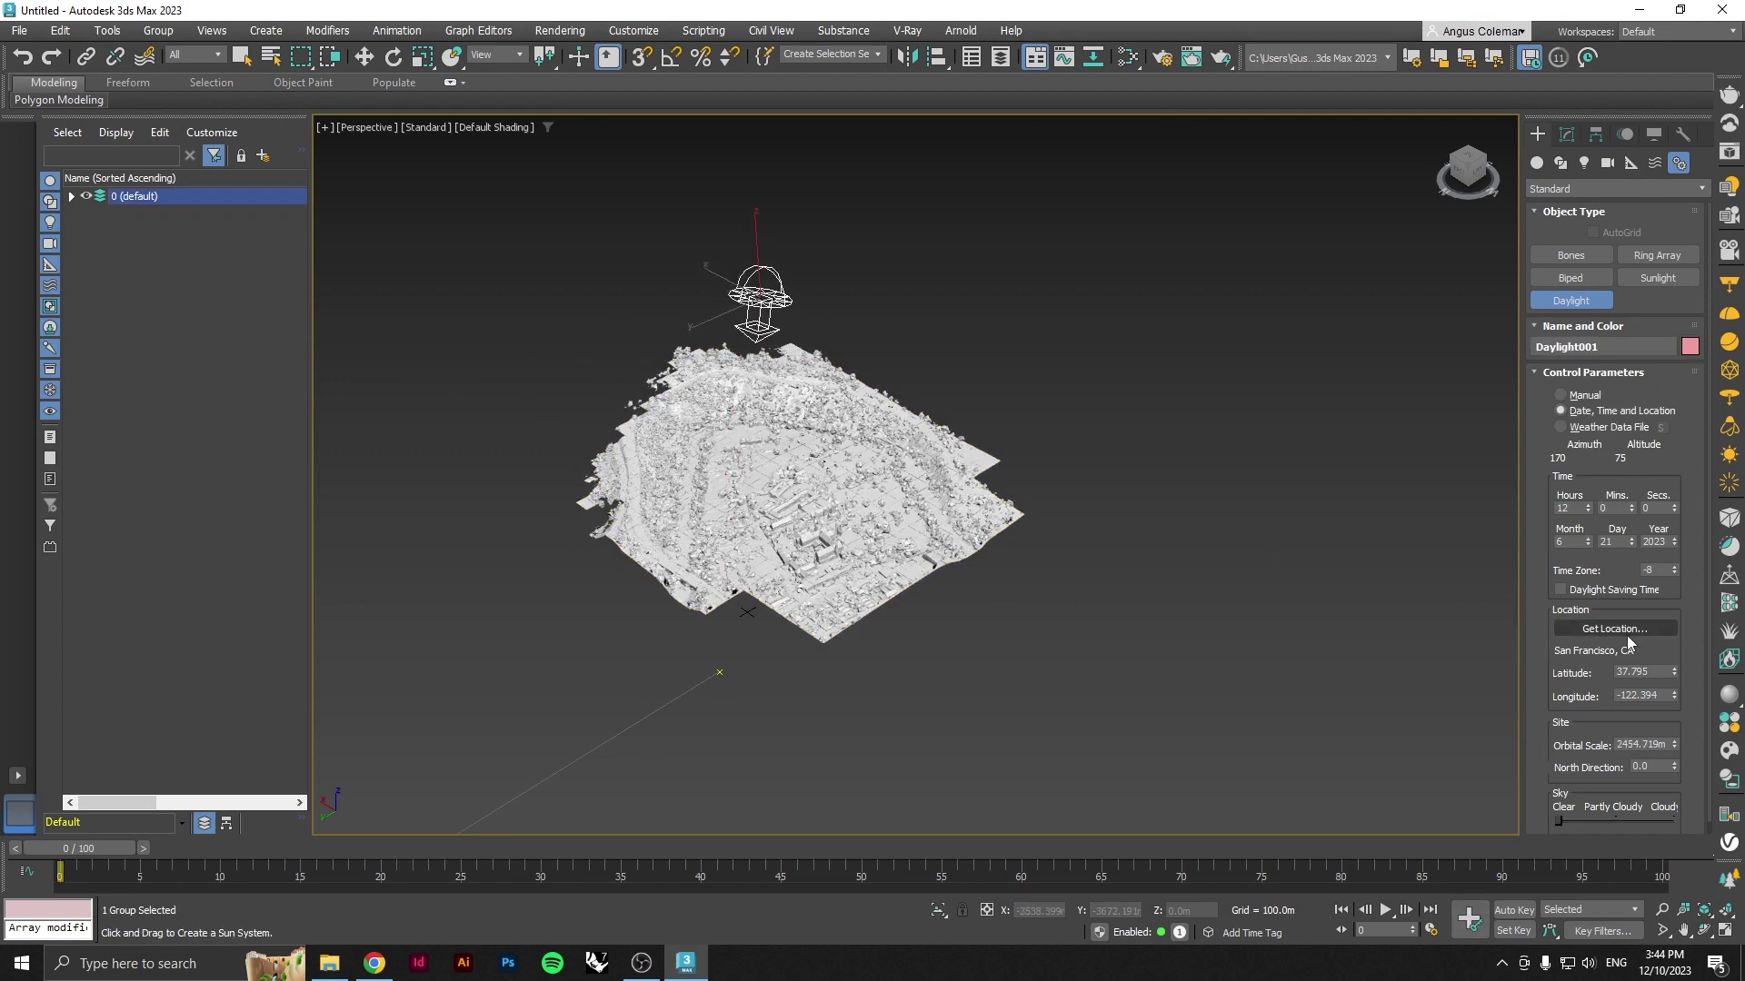
{"action": "scroll", "coordinate": [633, 584], "scroll_direction": "down", "scroll_amount": 4}
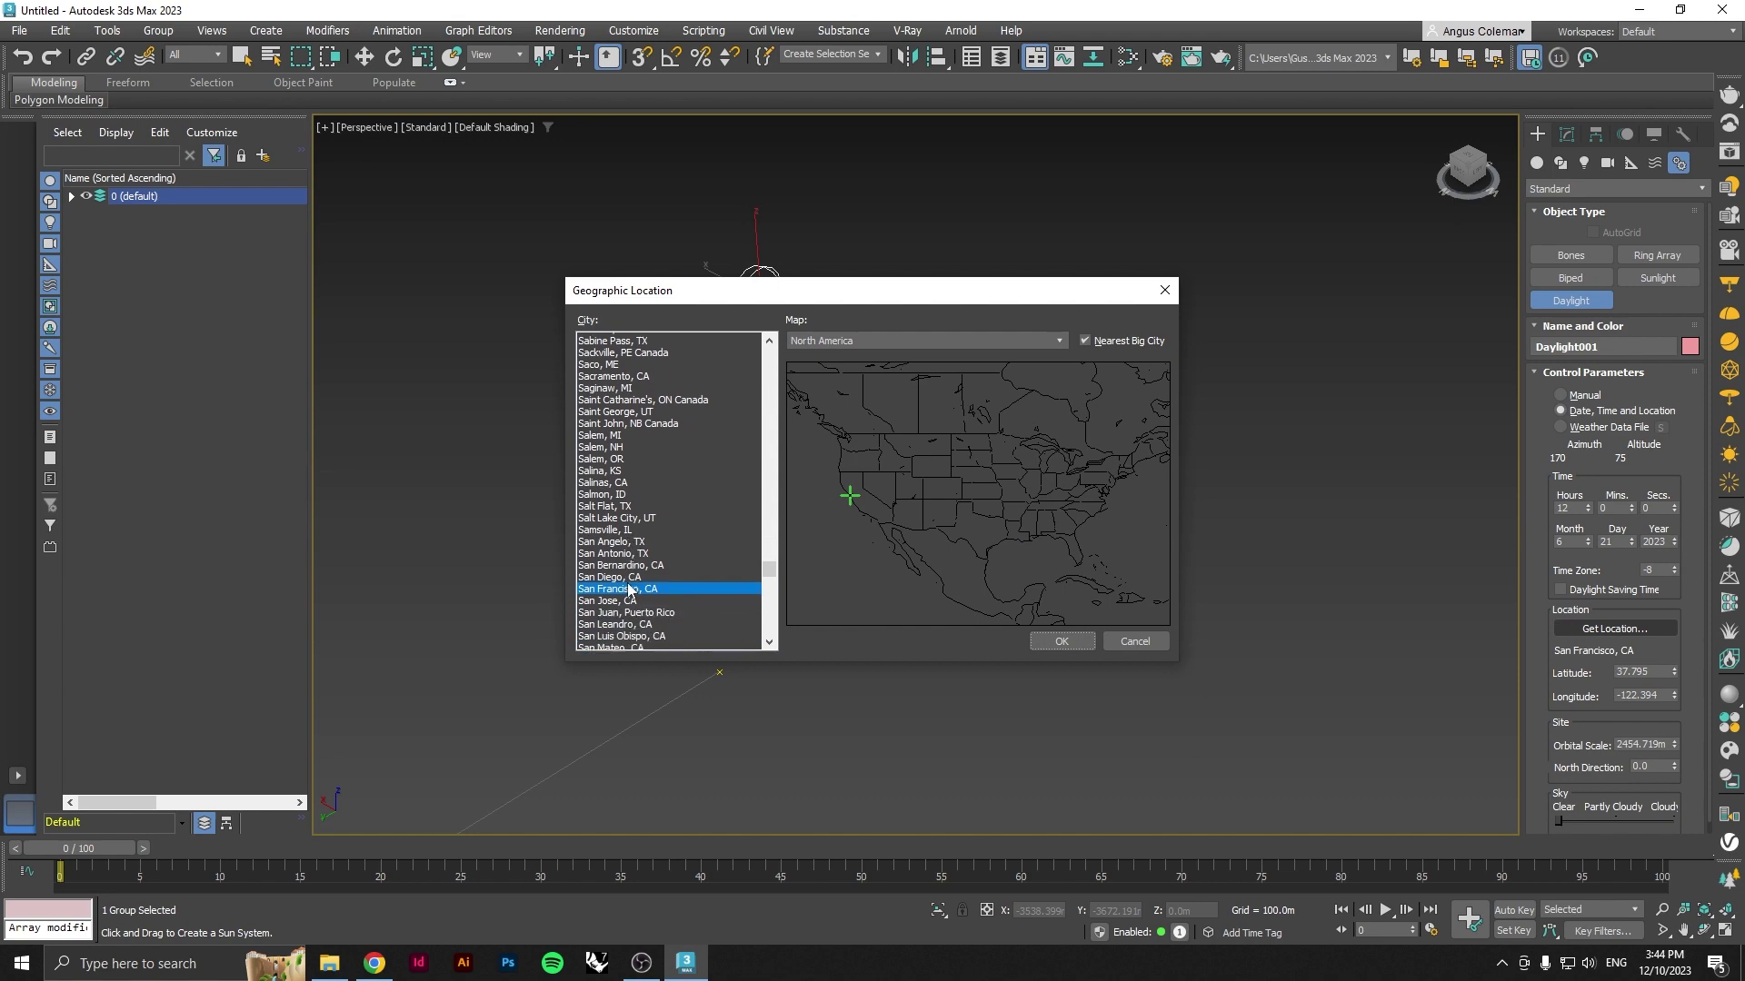
{"action": "left_click", "coordinate": [862, 341]}
{"action": "left_click", "coordinate": [831, 393]}
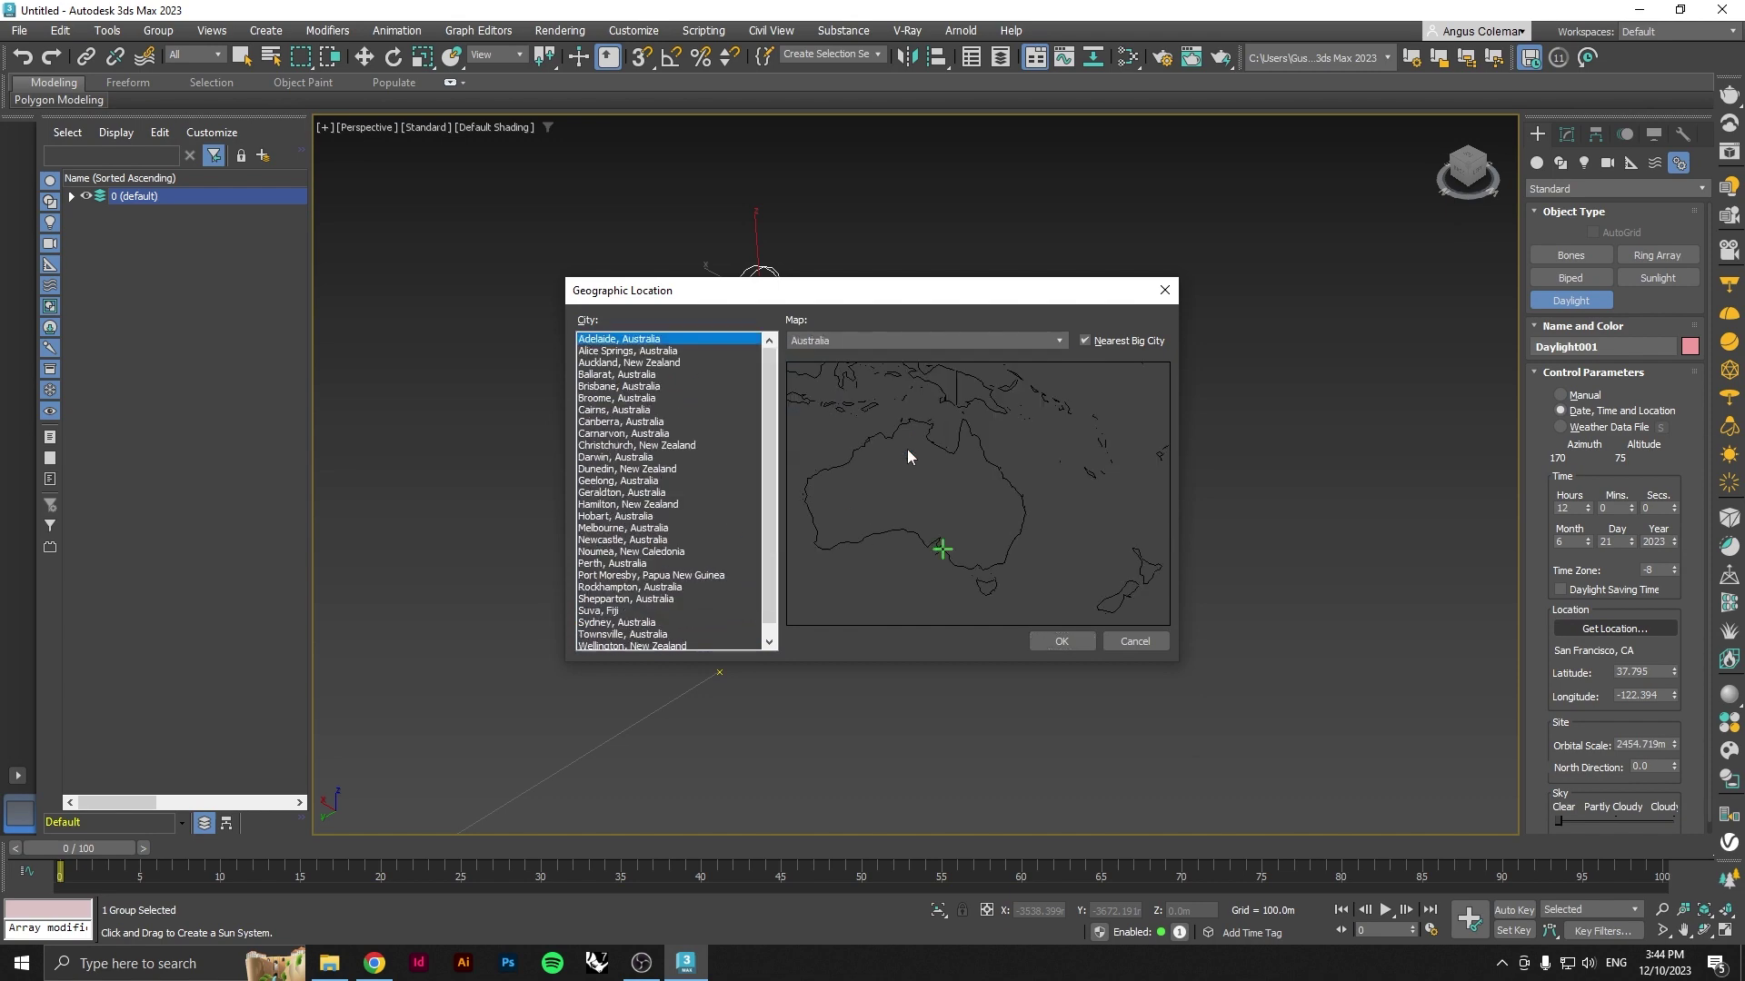
{"action": "left_click", "coordinate": [979, 560]}
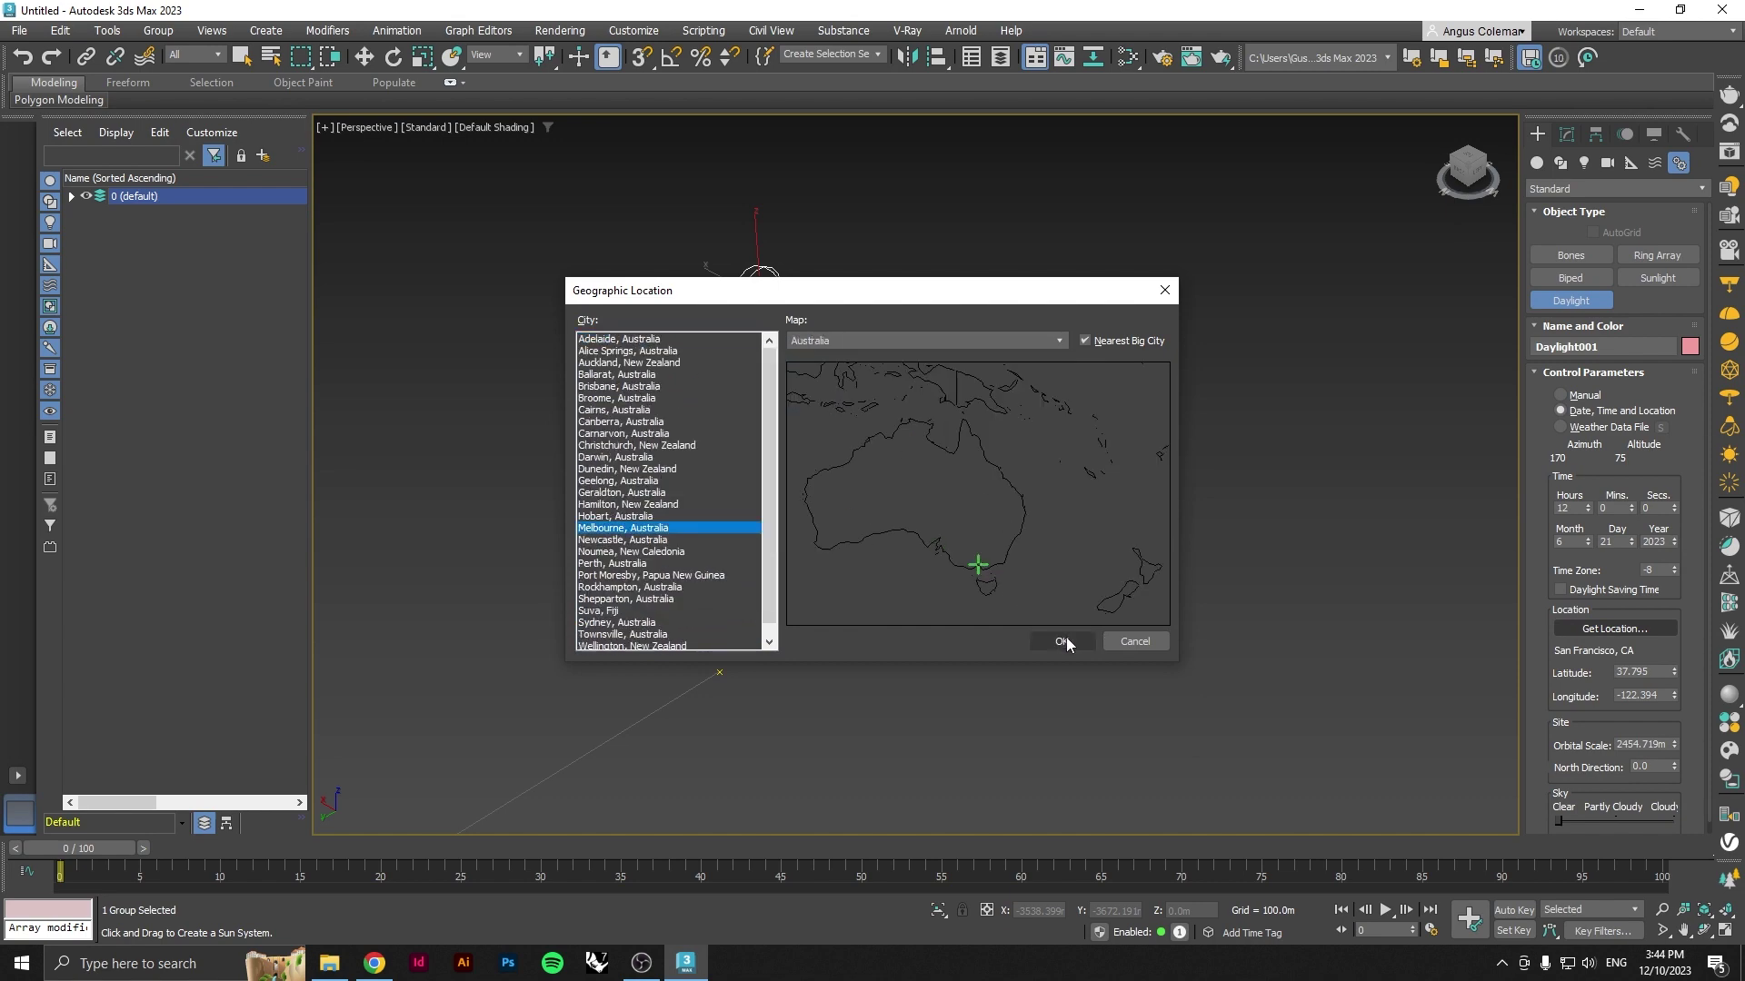
{"action": "left_click", "coordinate": [1062, 642]}
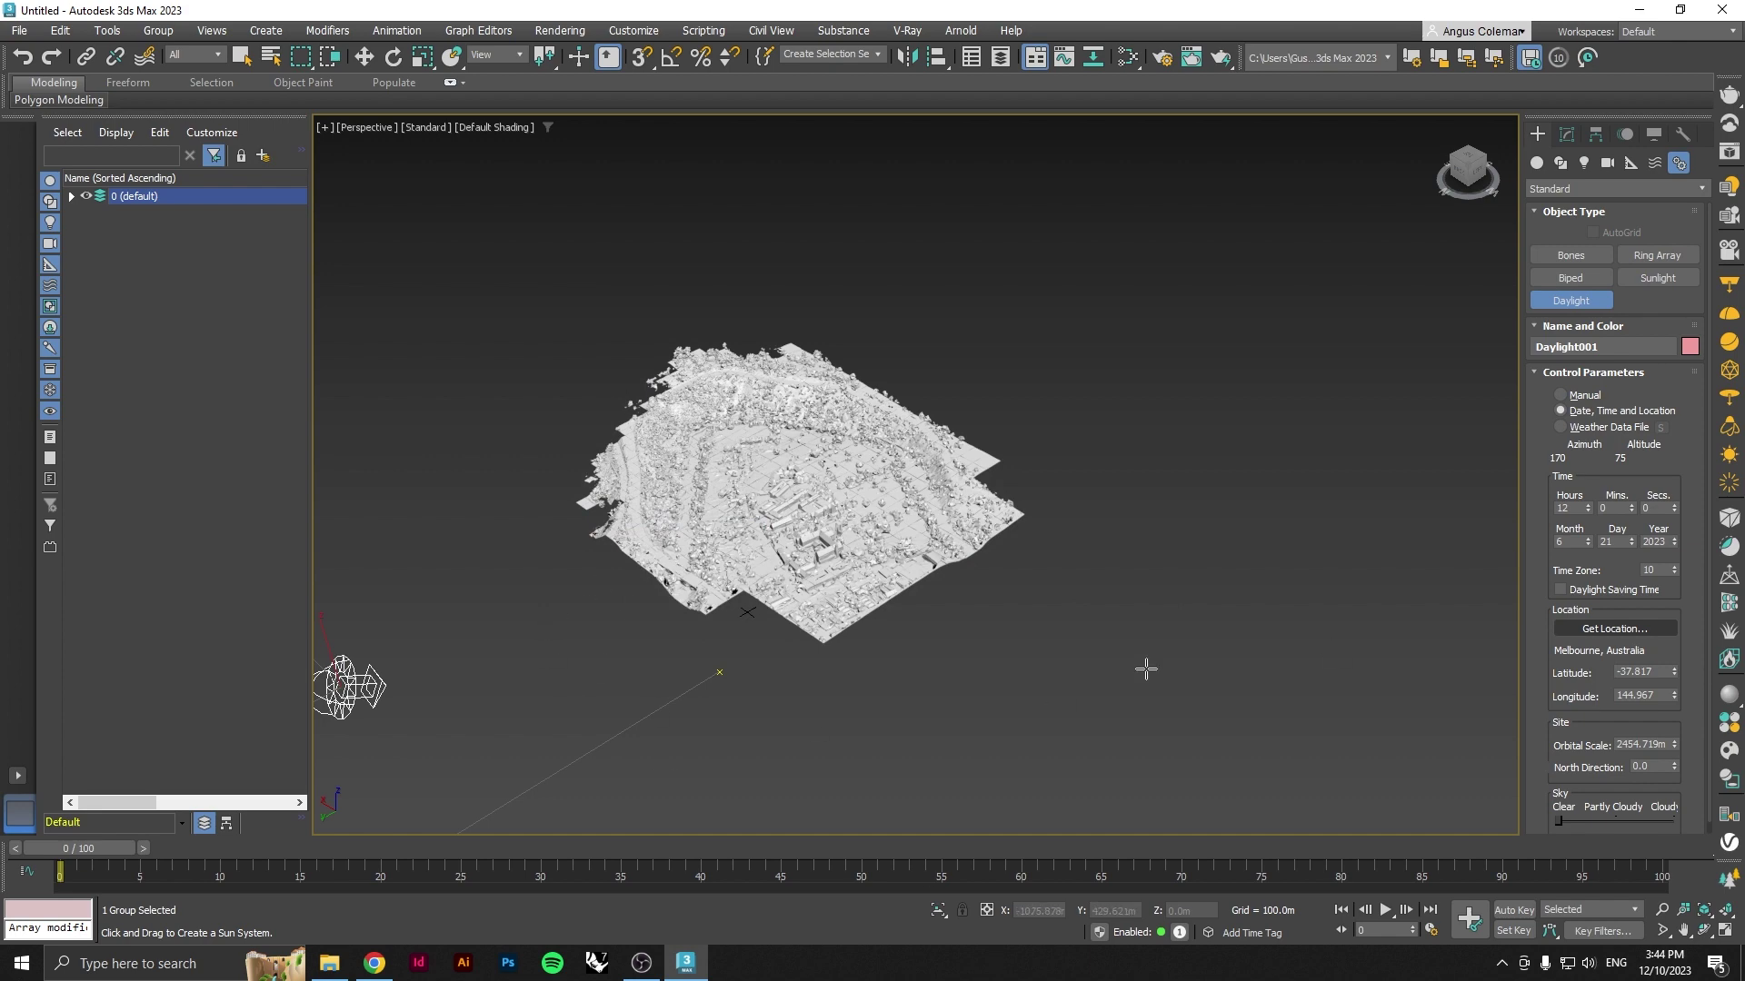
- Change the daylight system's sunlight type to VRaySun and deselect it
{"action": "scroll", "coordinate": [740, 601], "scroll_direction": "down", "scroll_amount": 5}
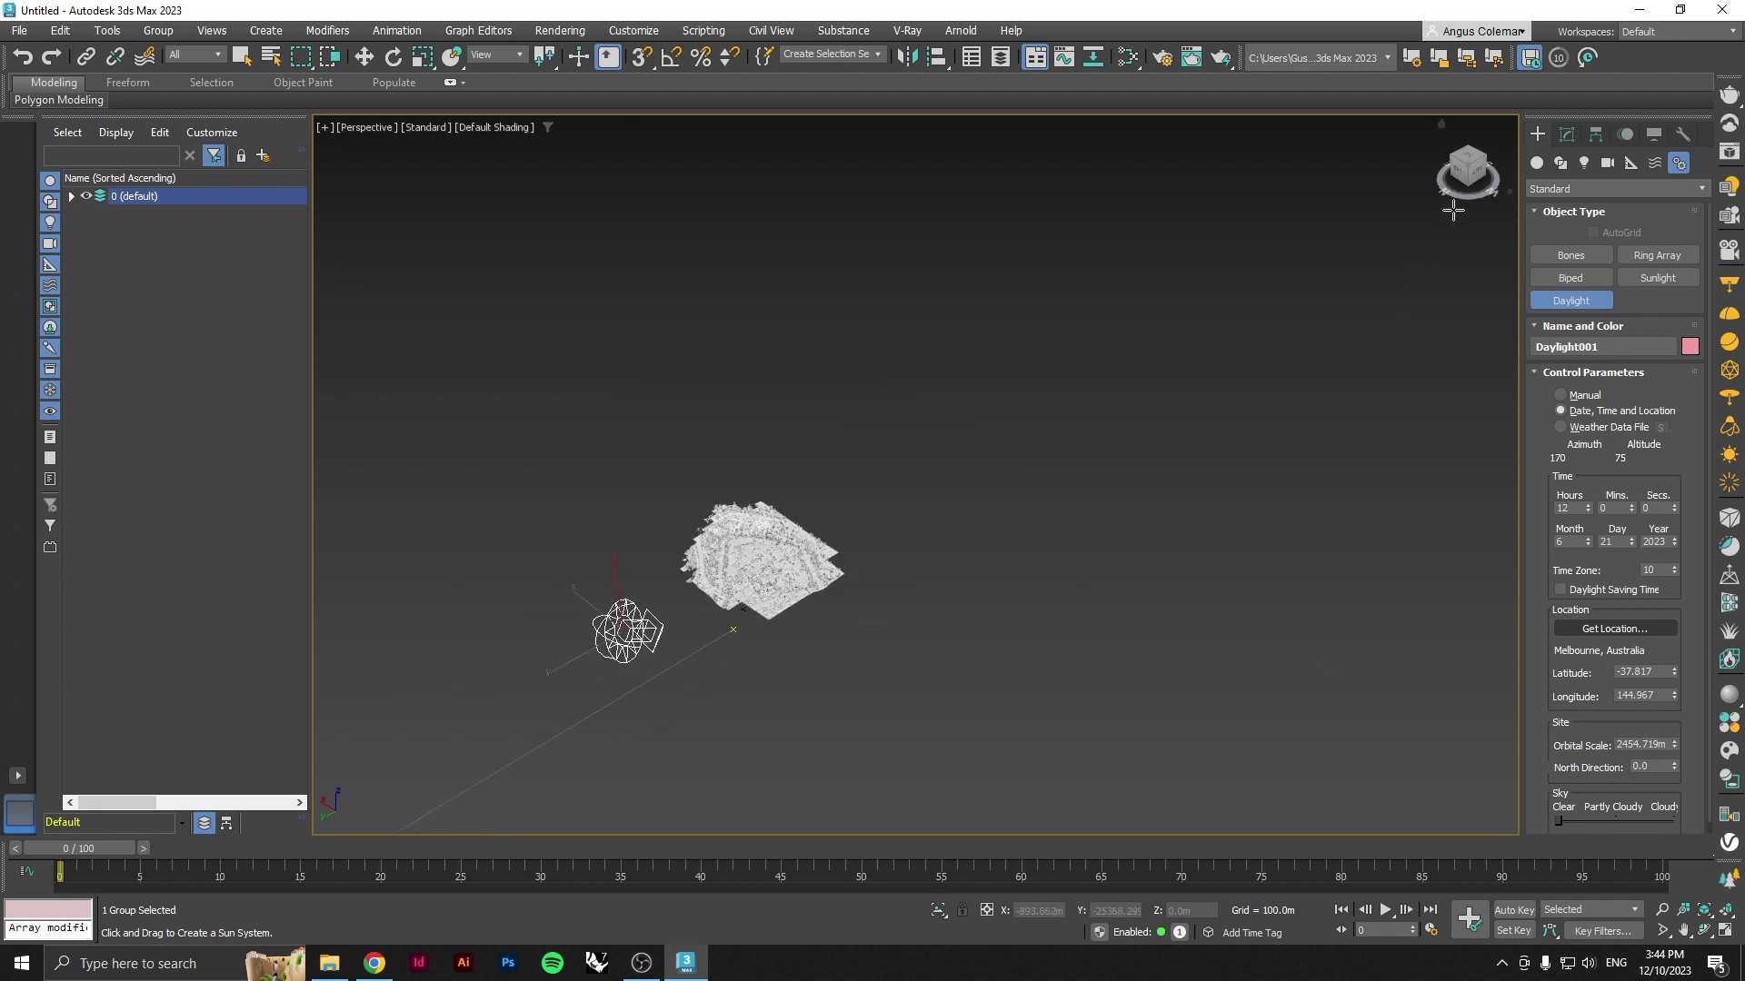
{"action": "scroll", "coordinate": [645, 605], "scroll_direction": "up", "scroll_amount": 5}
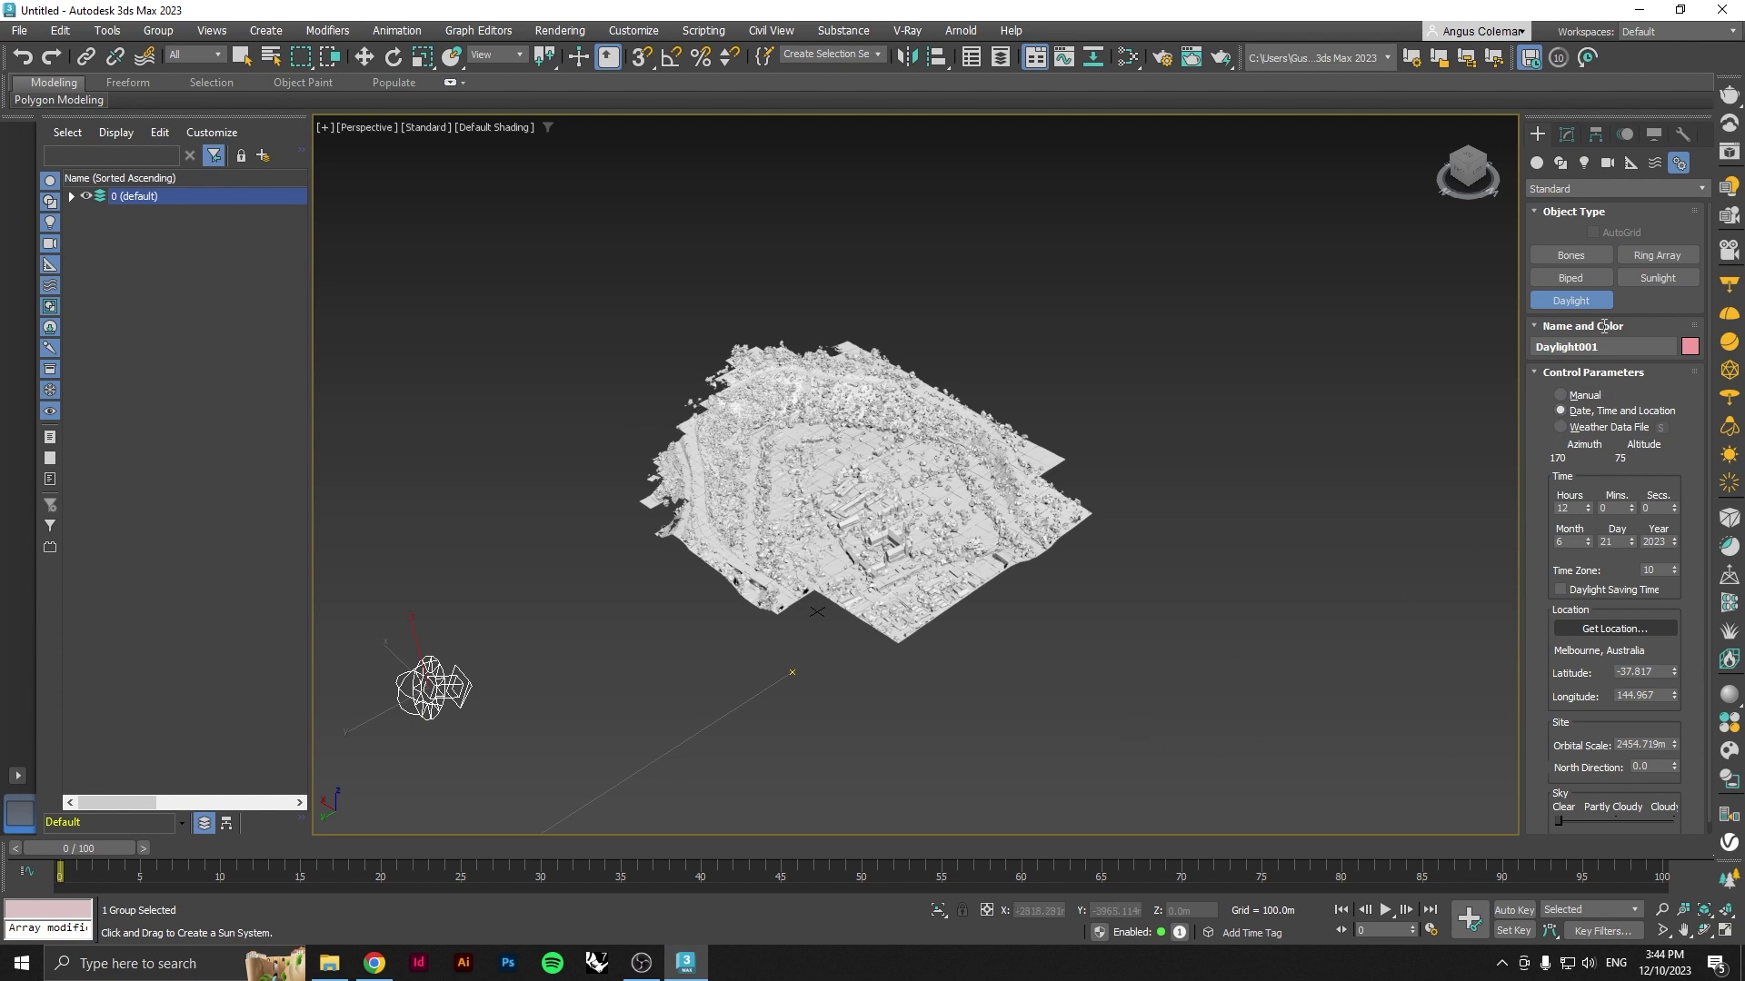
{"action": "key", "text": "e"}
{"action": "left_click", "coordinate": [1567, 134]}
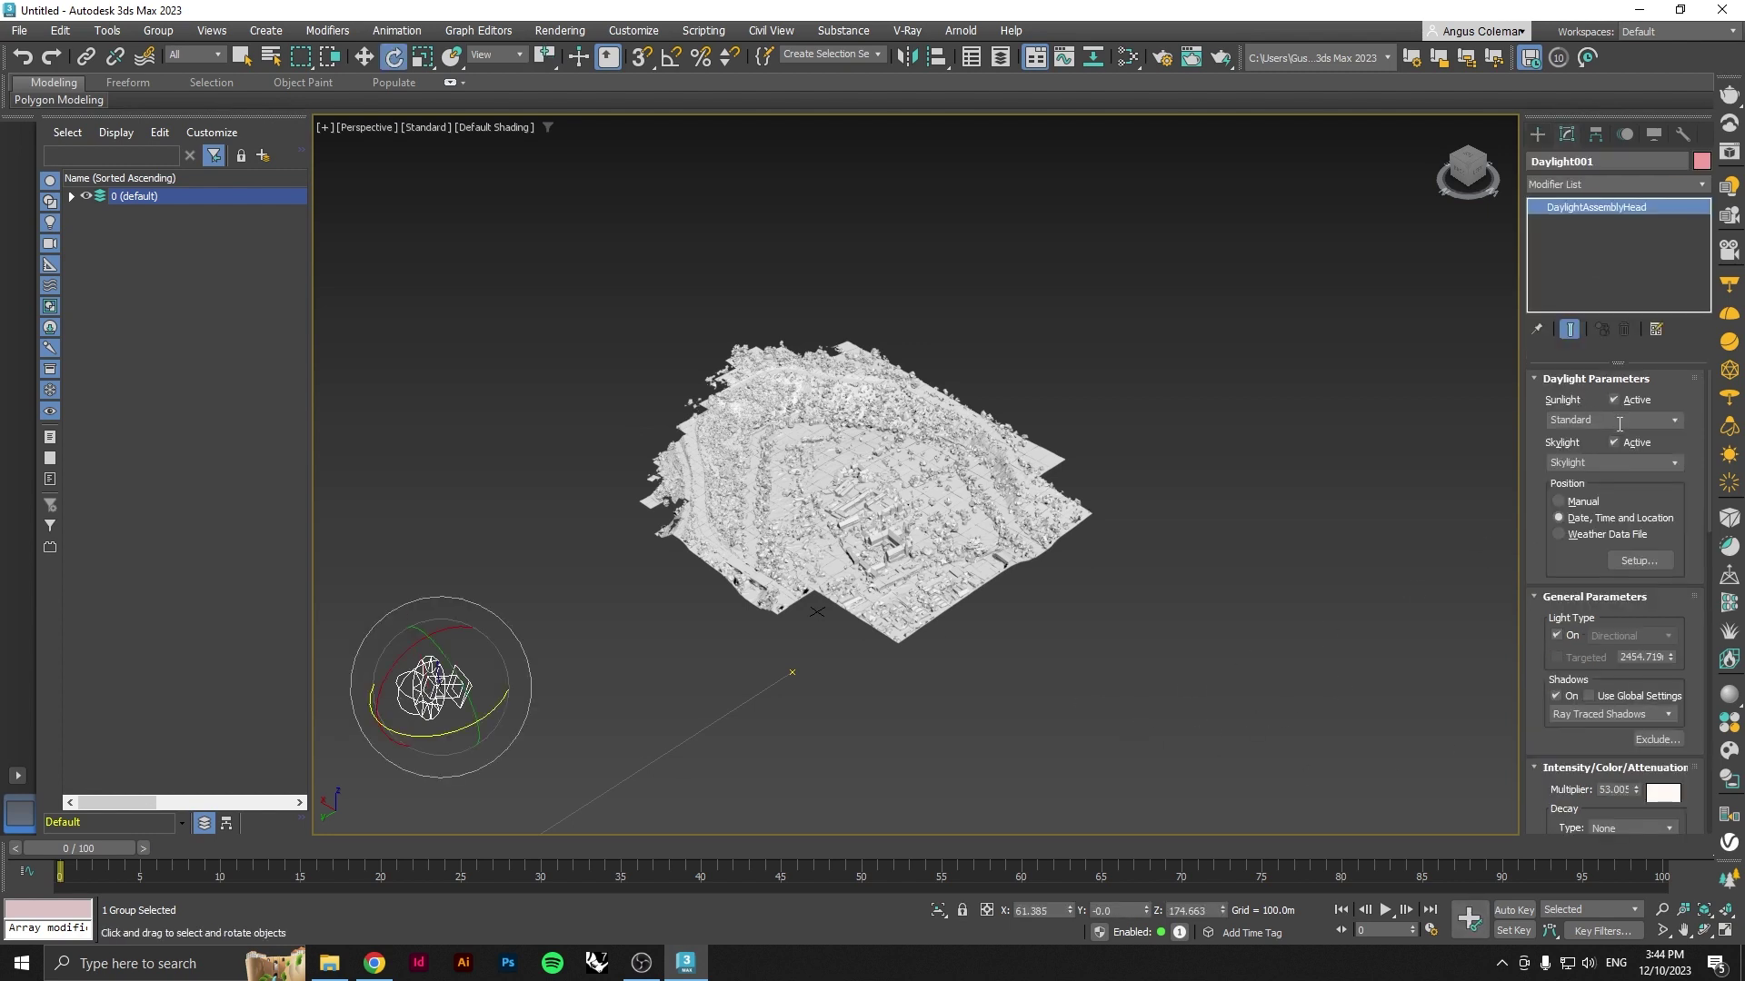
{"action": "left_click", "coordinate": [1674, 421]}
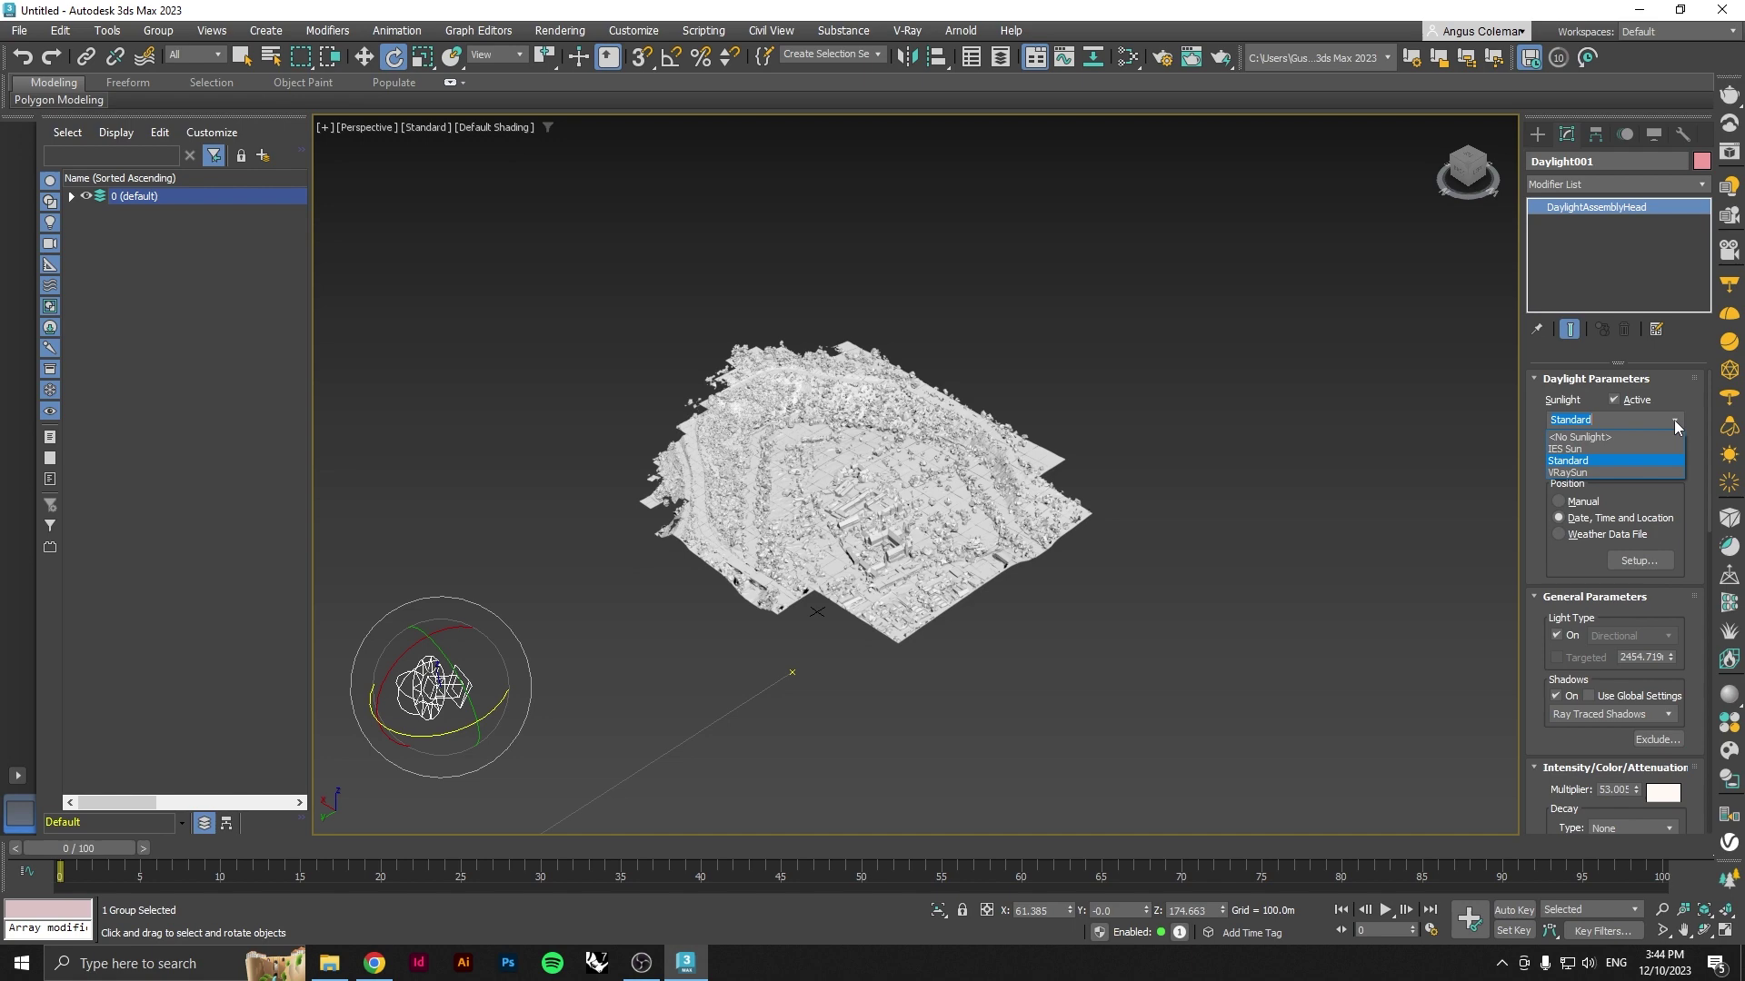
{"action": "left_click", "coordinate": [1567, 474]}
{"action": "left_click", "coordinate": [926, 539]}
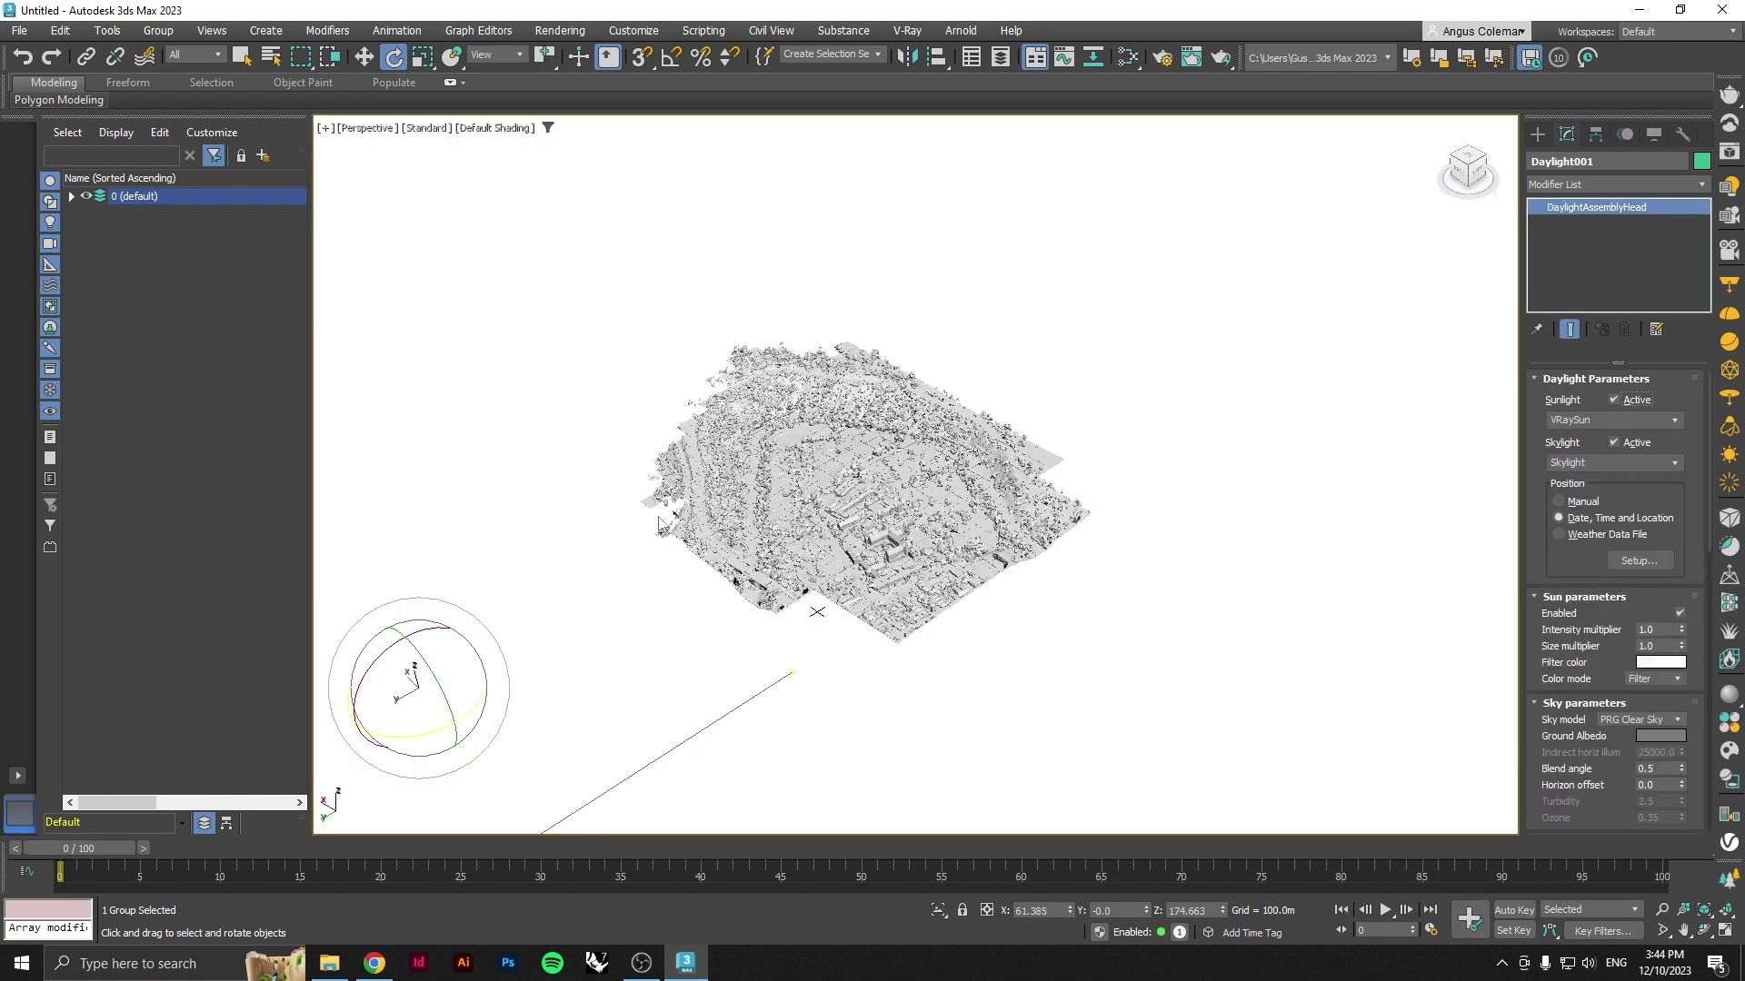
{"action": "left_click", "coordinate": [1201, 642]}
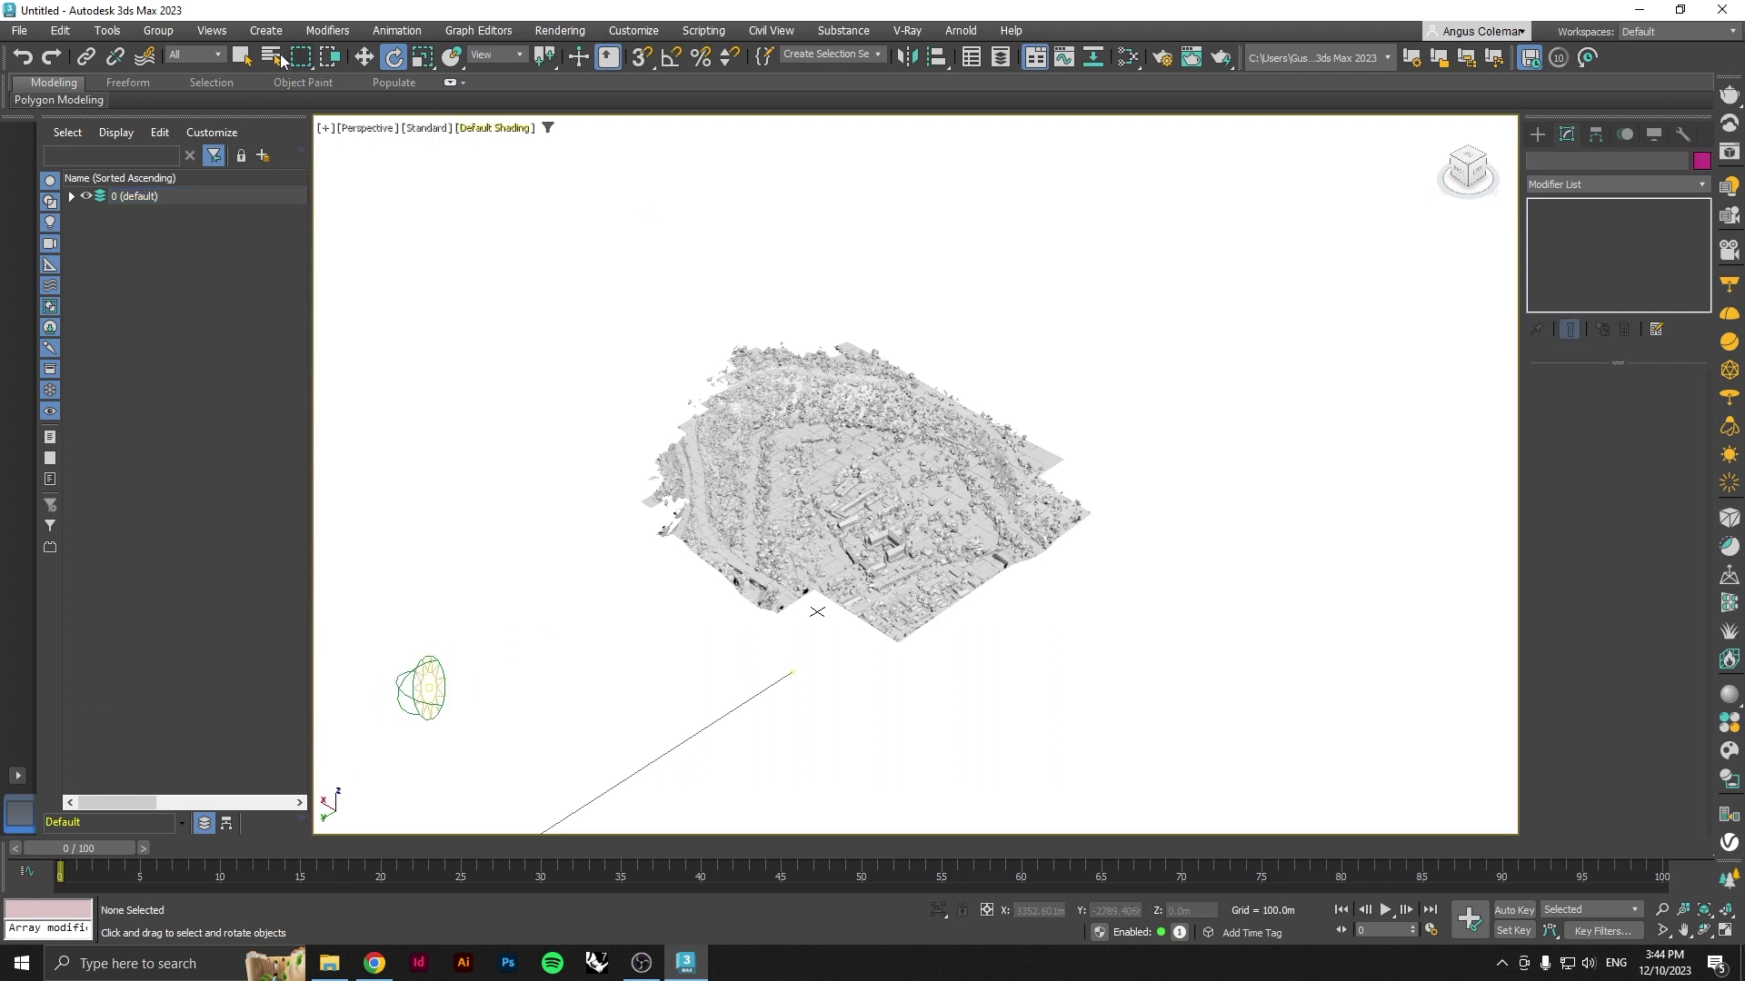
- Open the render setup and set the renderer to V-Ray GPU 6 Update 1.2
{"action": "left_click", "coordinate": [364, 57]}
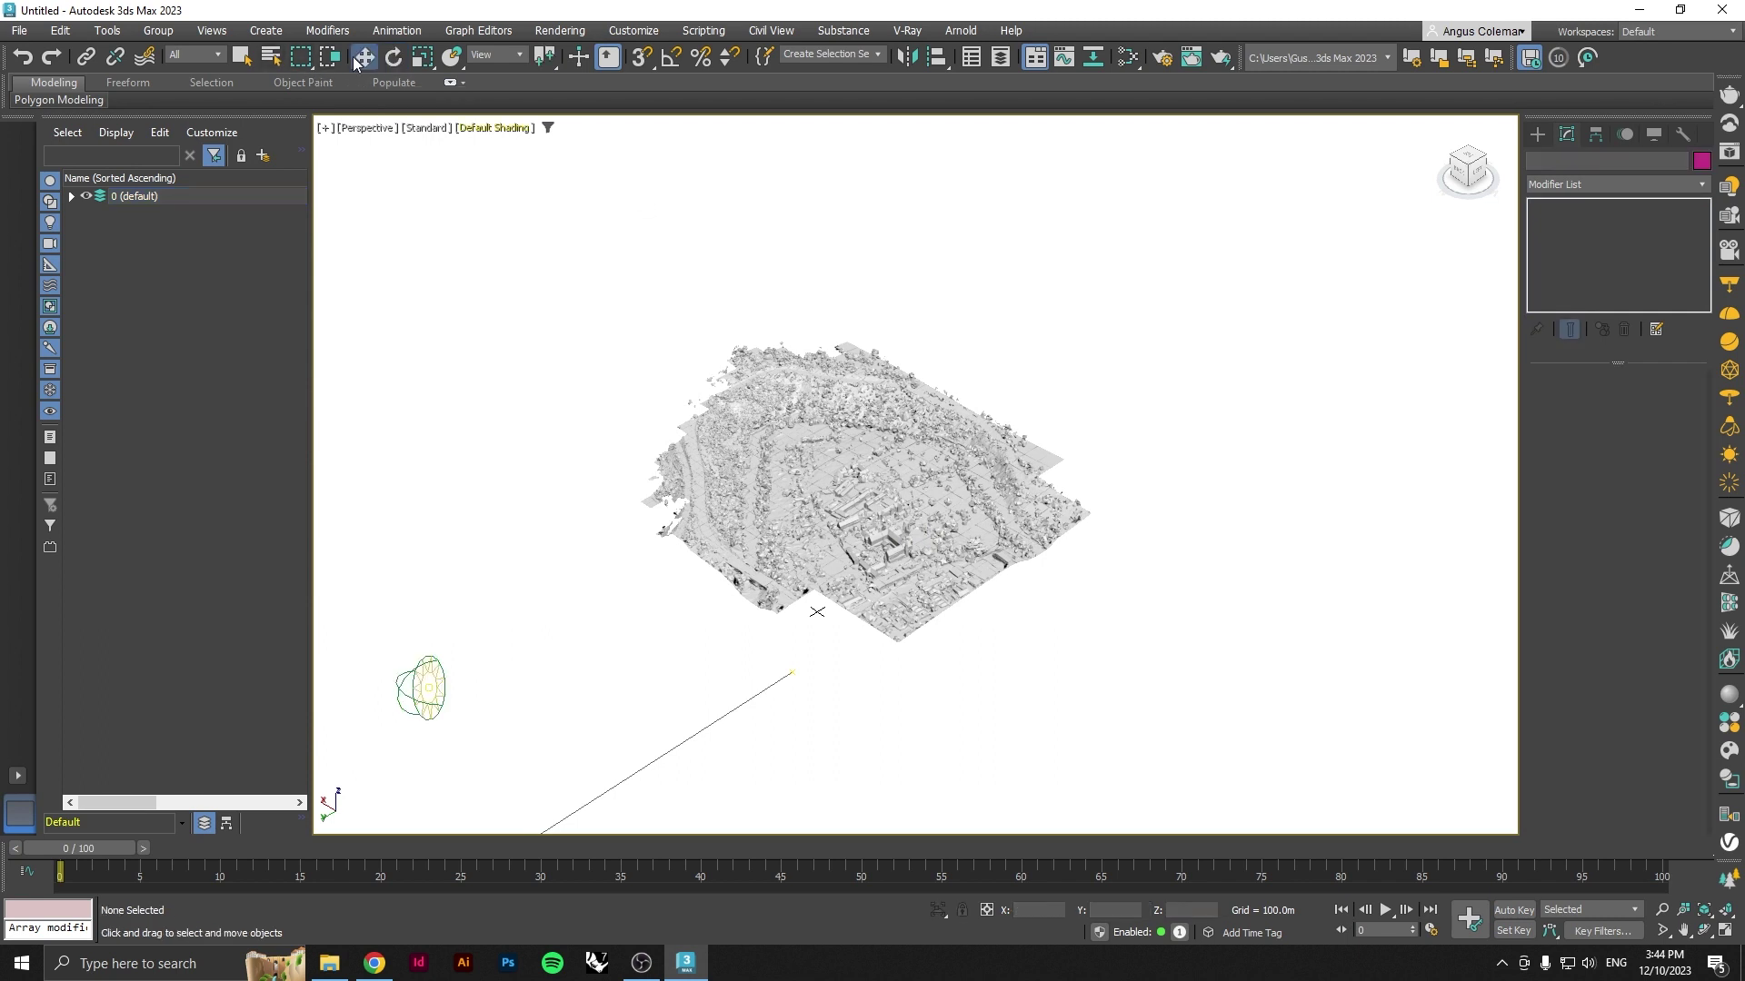
{"action": "left_click", "coordinate": [242, 57]}
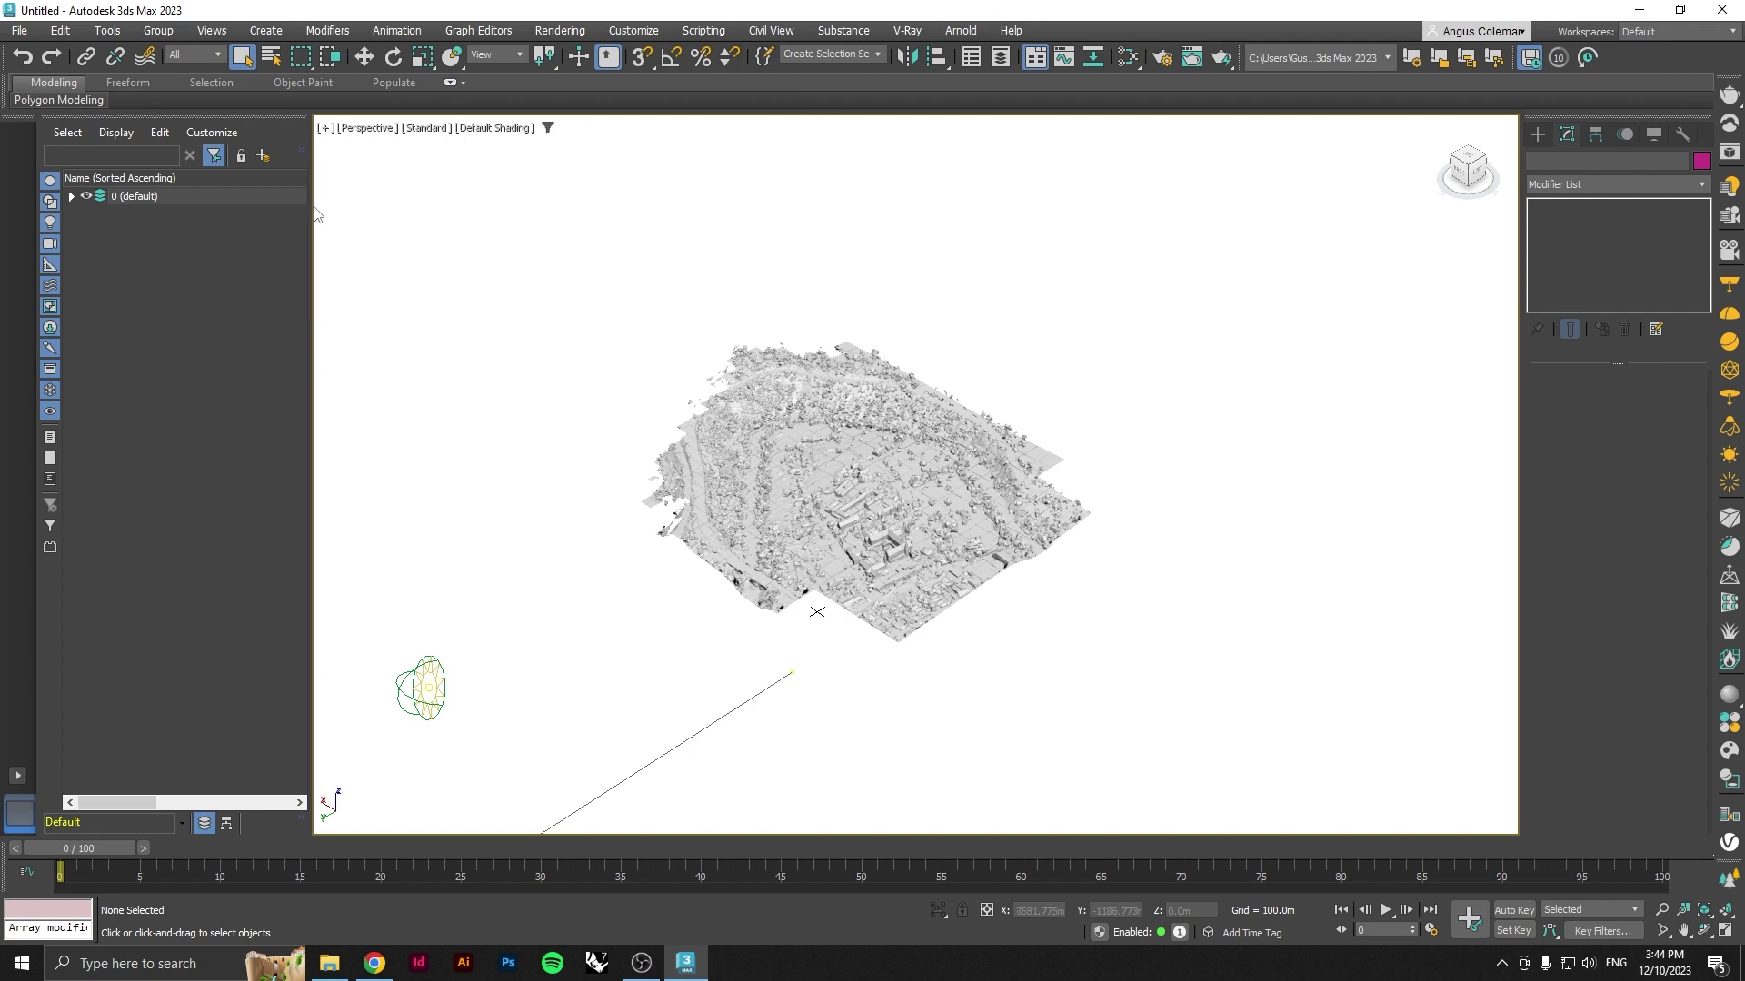
{"action": "left_click", "coordinate": [576, 30]}
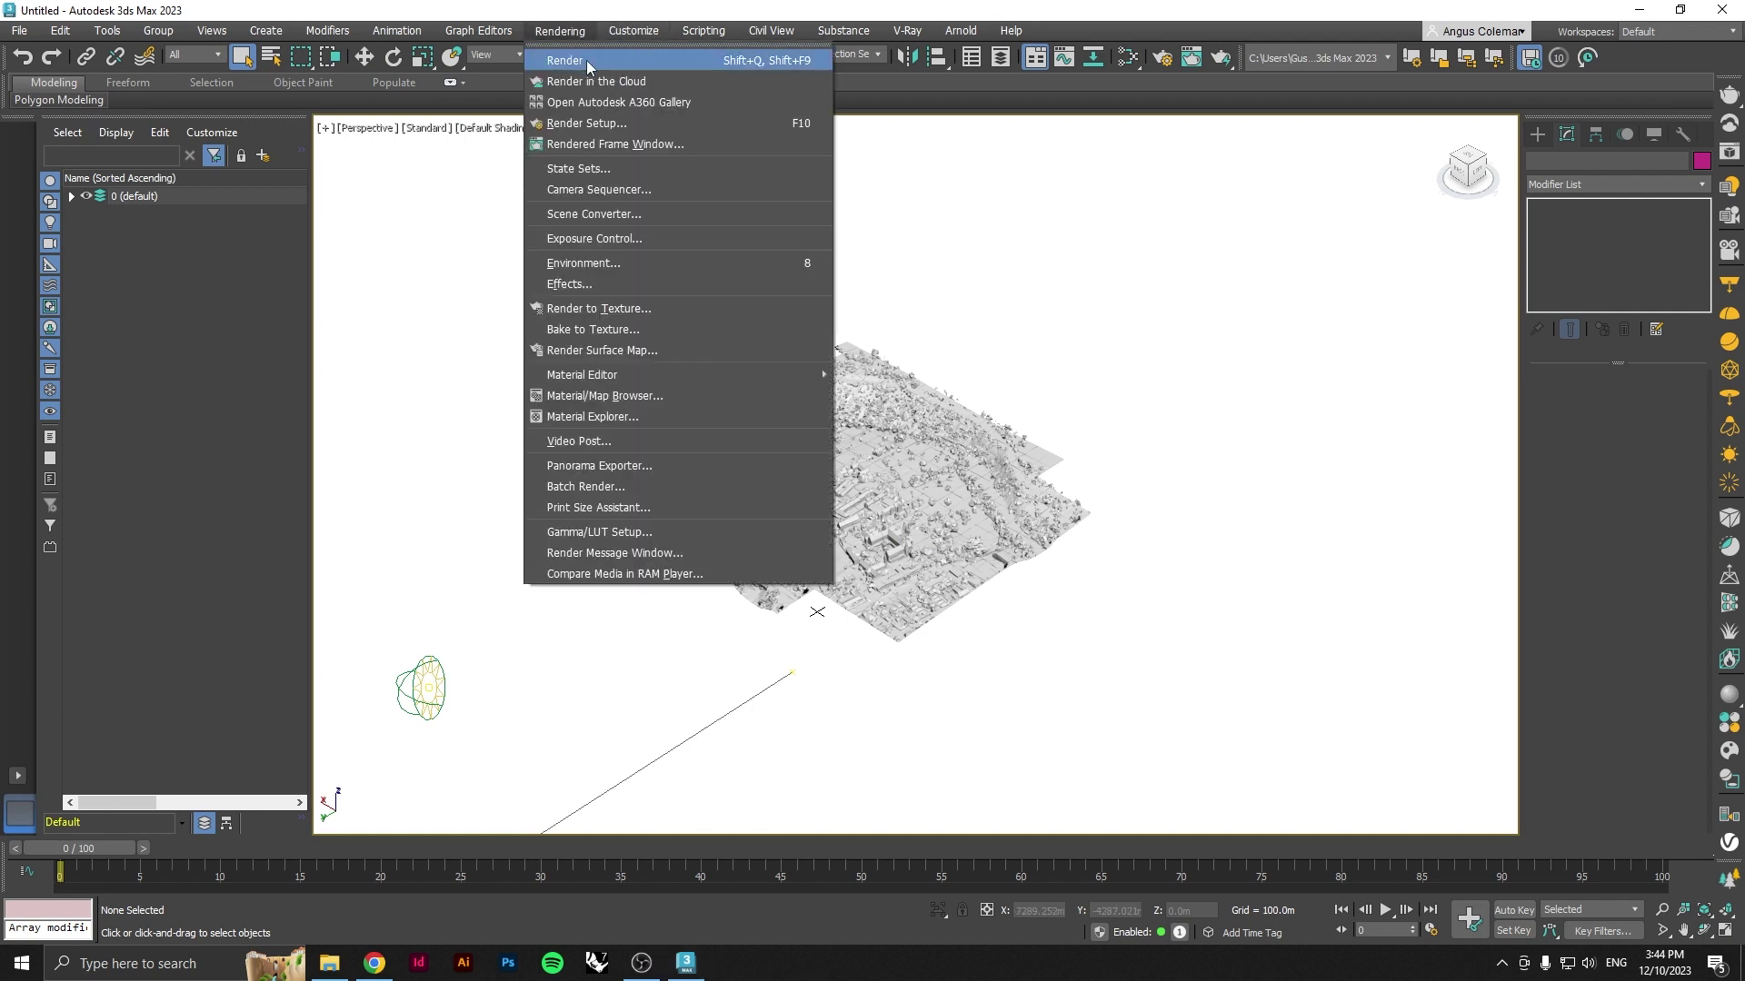
{"action": "left_click", "coordinate": [611, 127]}
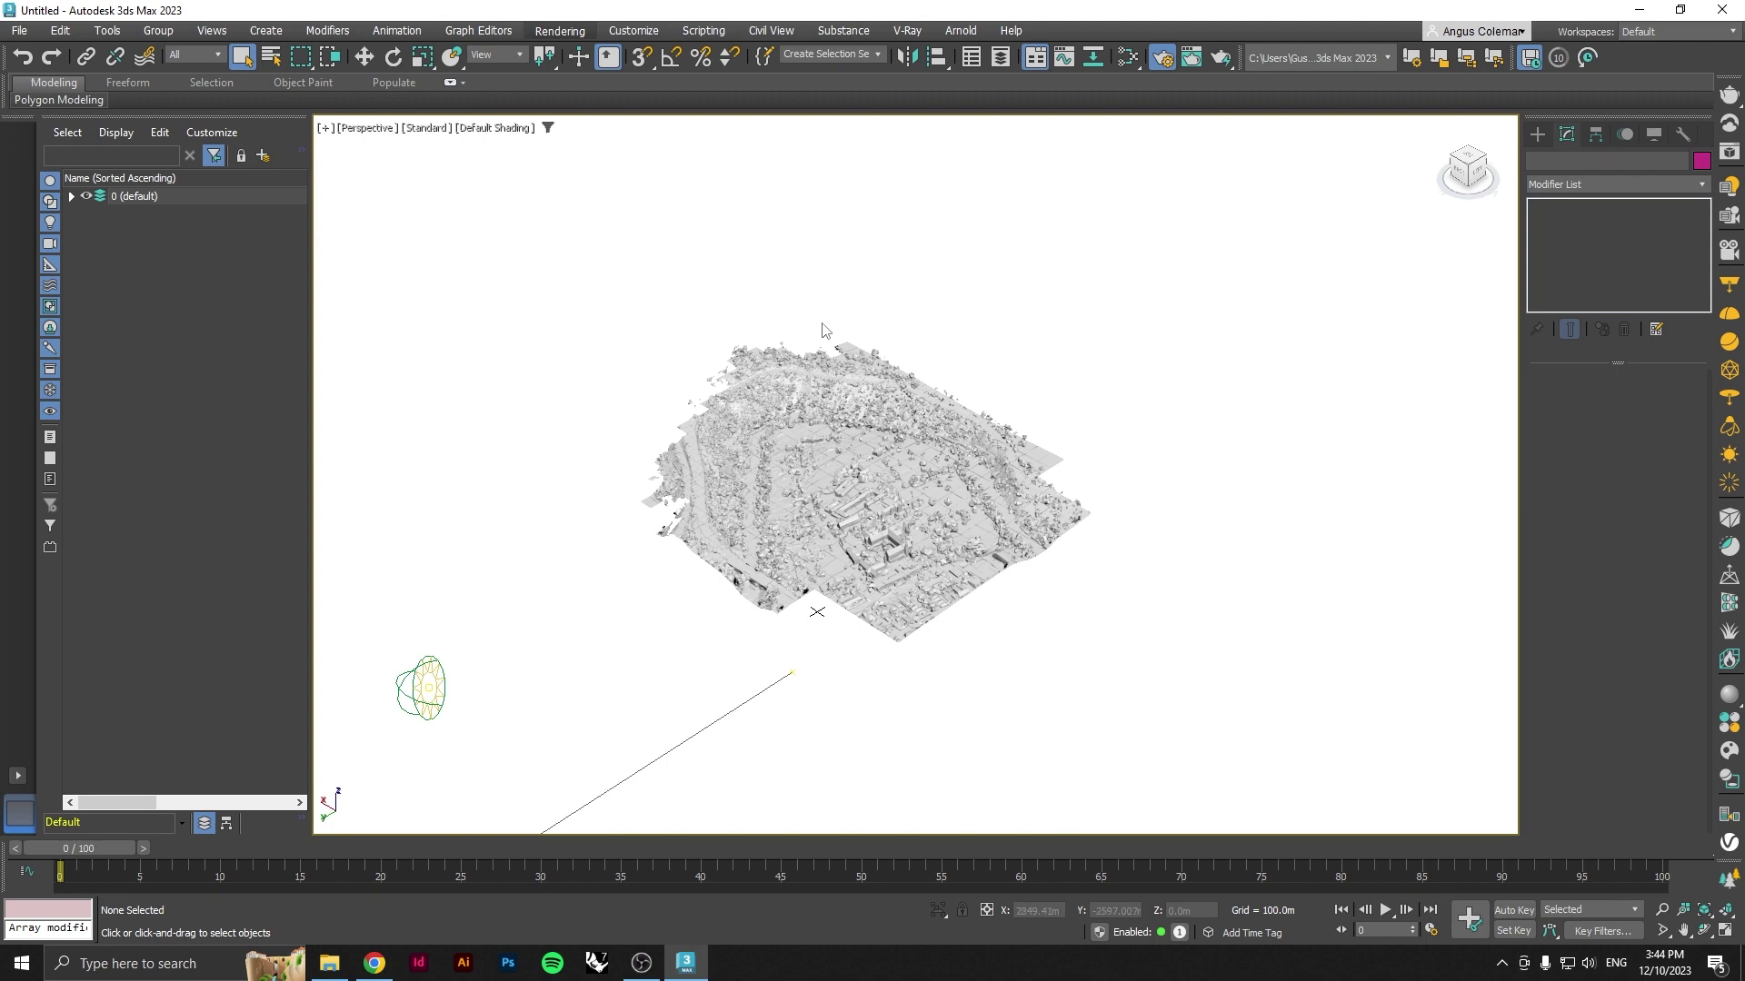
{"action": "left_click_drag", "start_coordinate": [1339, 289], "coordinate": [1050, 223]}
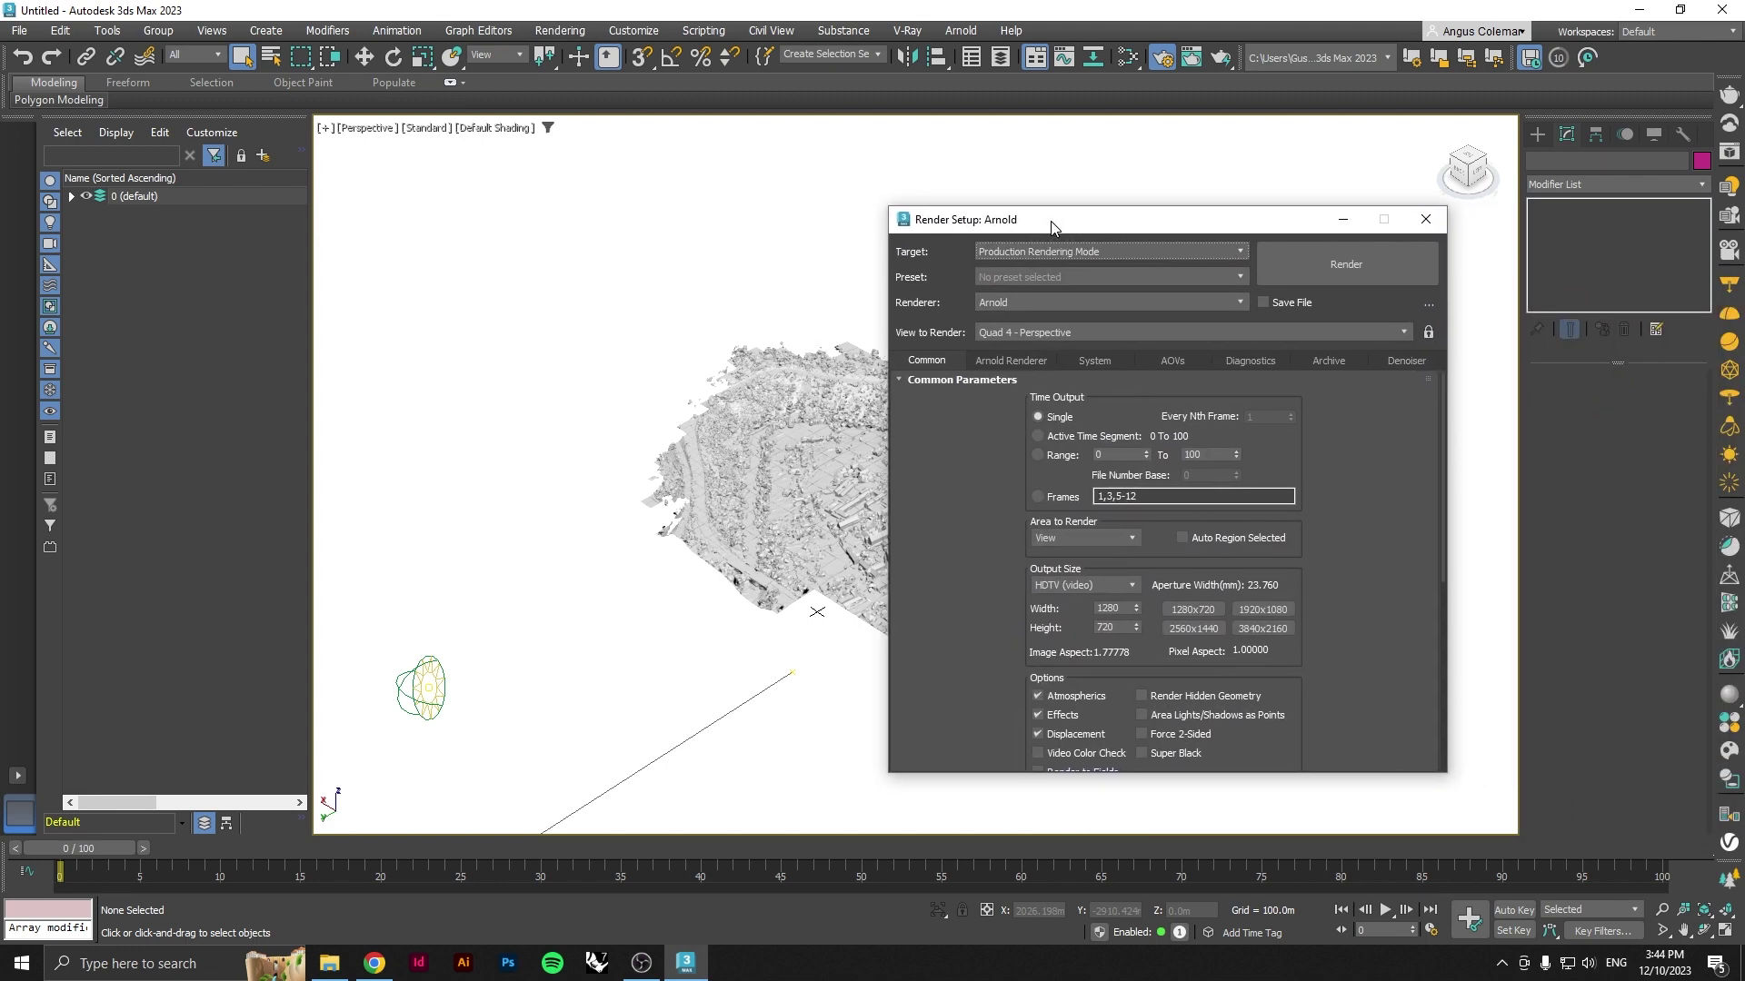
{"action": "left_click", "coordinate": [1112, 298]}
{"action": "left_click", "coordinate": [1053, 403]}
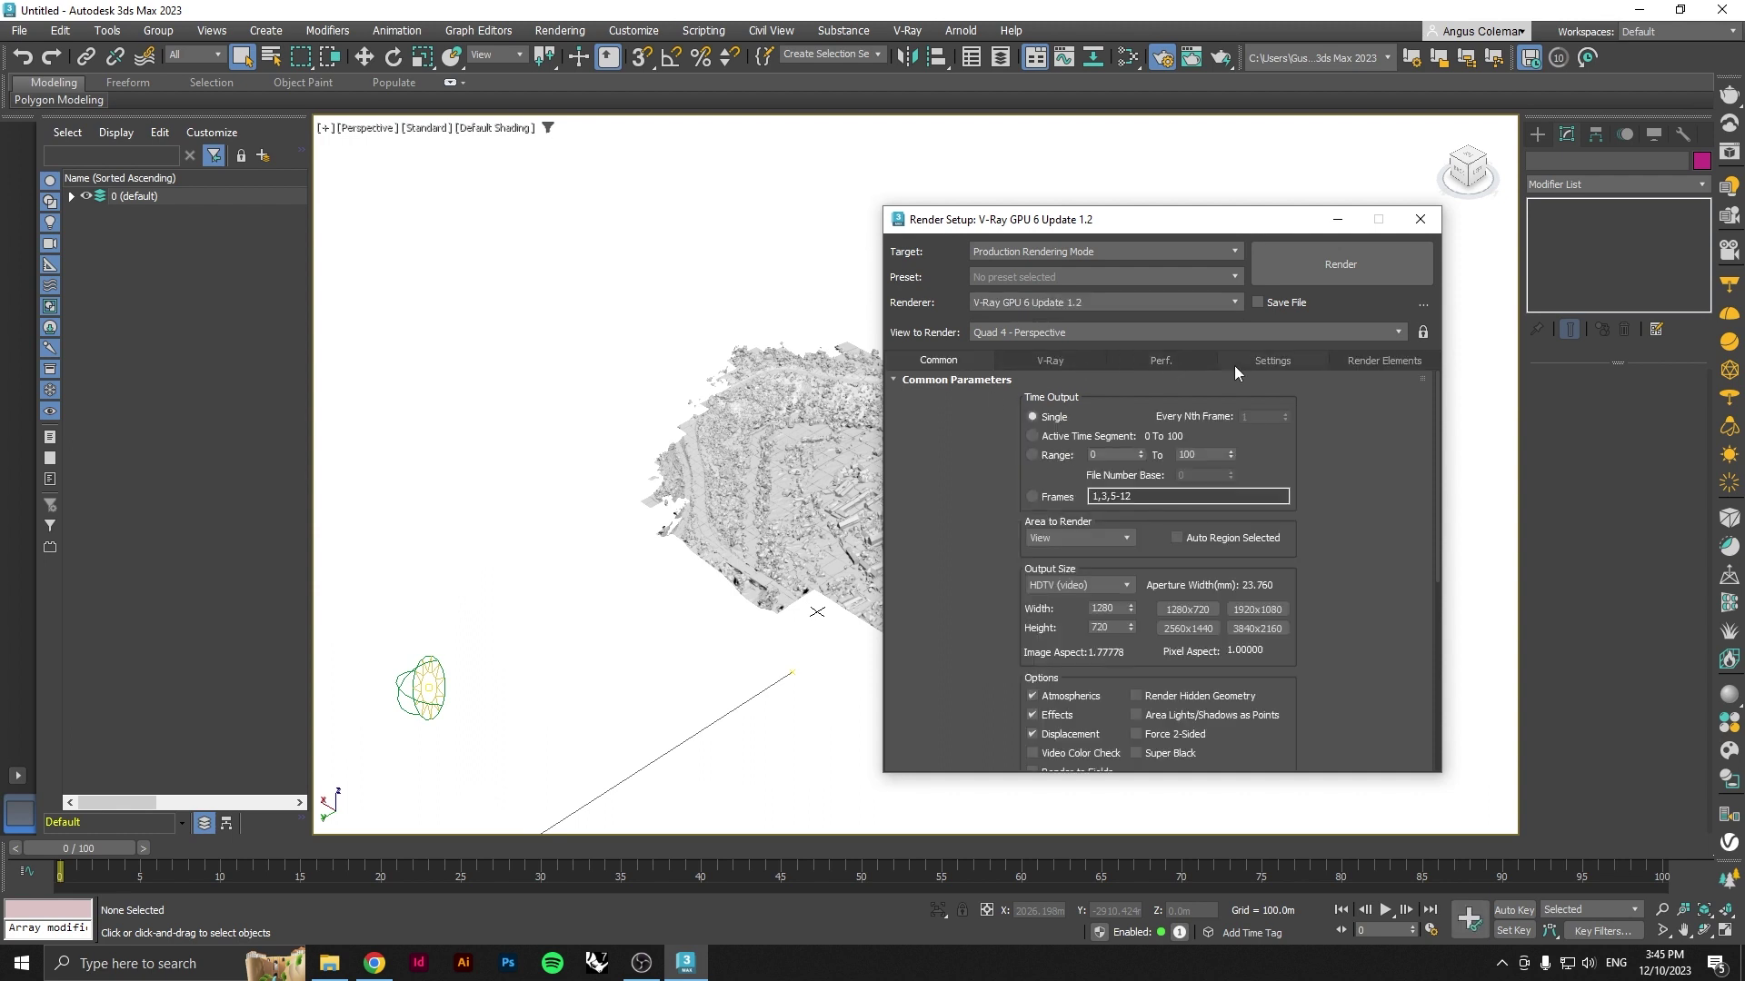
- Add a VRayLightingAnalysis render element to the V-Ray GPU render setup
{"action": "left_click", "coordinate": [1050, 360]}
{"action": "left_click", "coordinate": [1383, 360]}
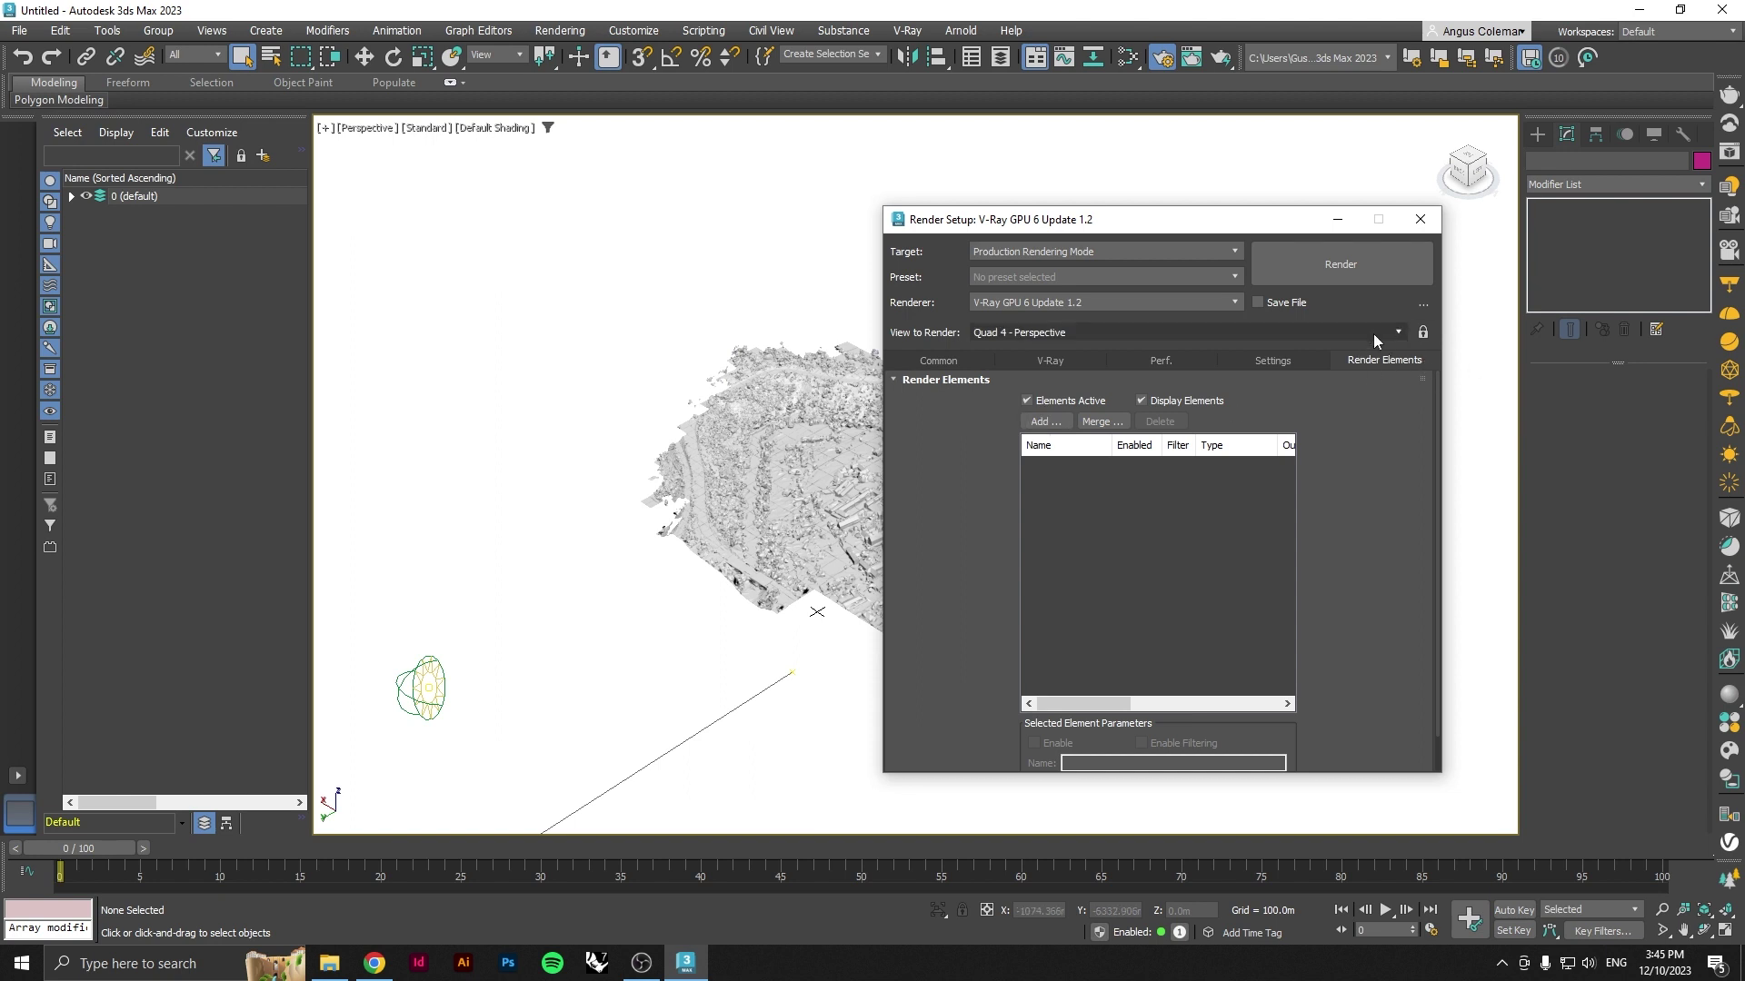
{"action": "left_click", "coordinate": [1039, 421]}
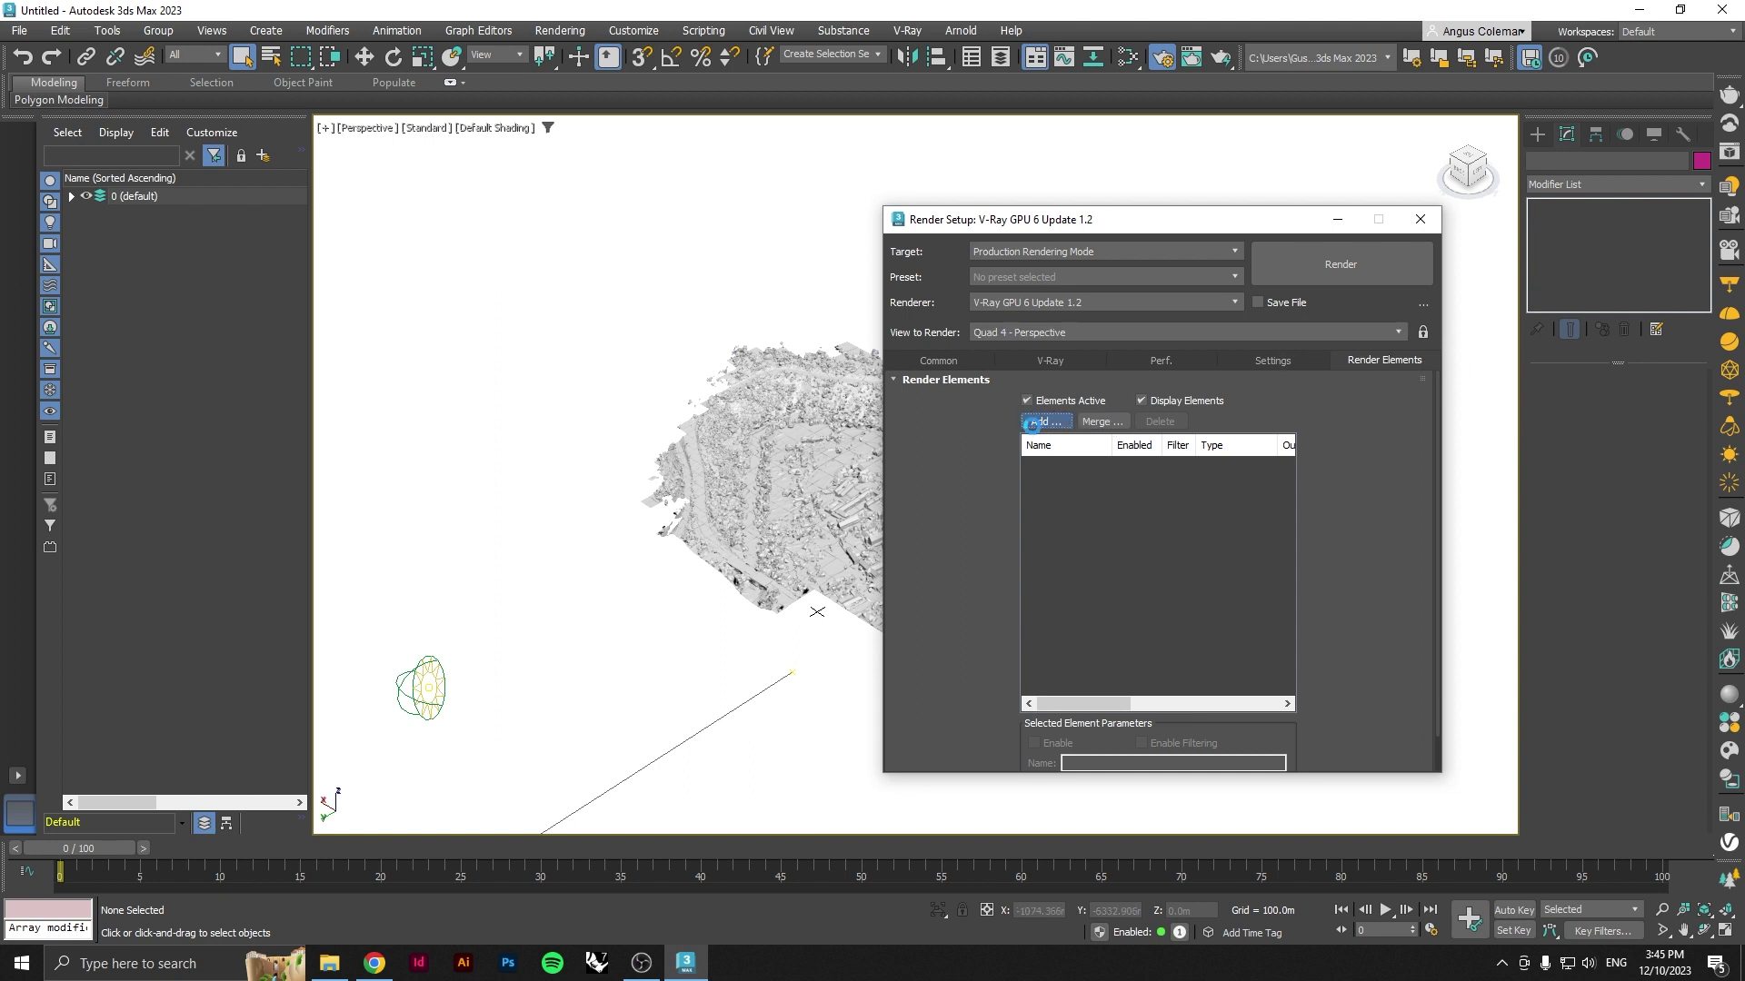
{"action": "scroll", "coordinate": [1071, 523], "scroll_direction": "down", "scroll_amount": 5}
{"action": "scroll", "coordinate": [1067, 545], "scroll_direction": "down", "scroll_amount": 4}
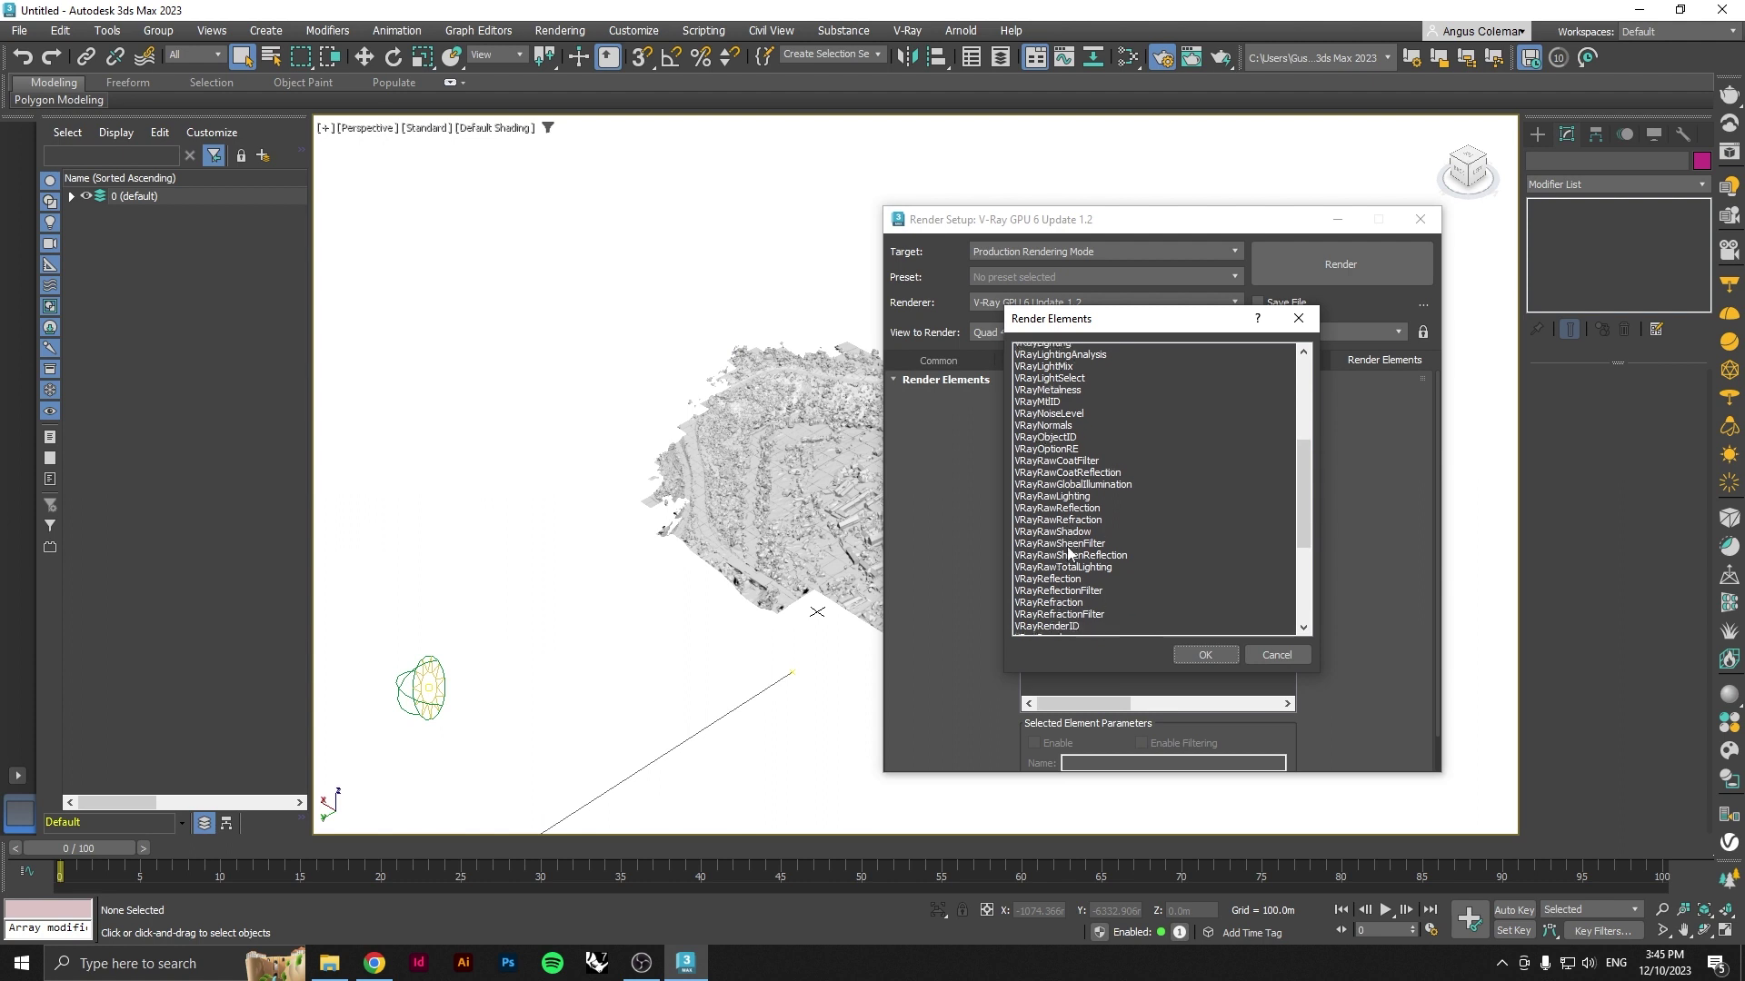
{"action": "scroll", "coordinate": [1069, 549], "scroll_direction": "down", "scroll_amount": 1}
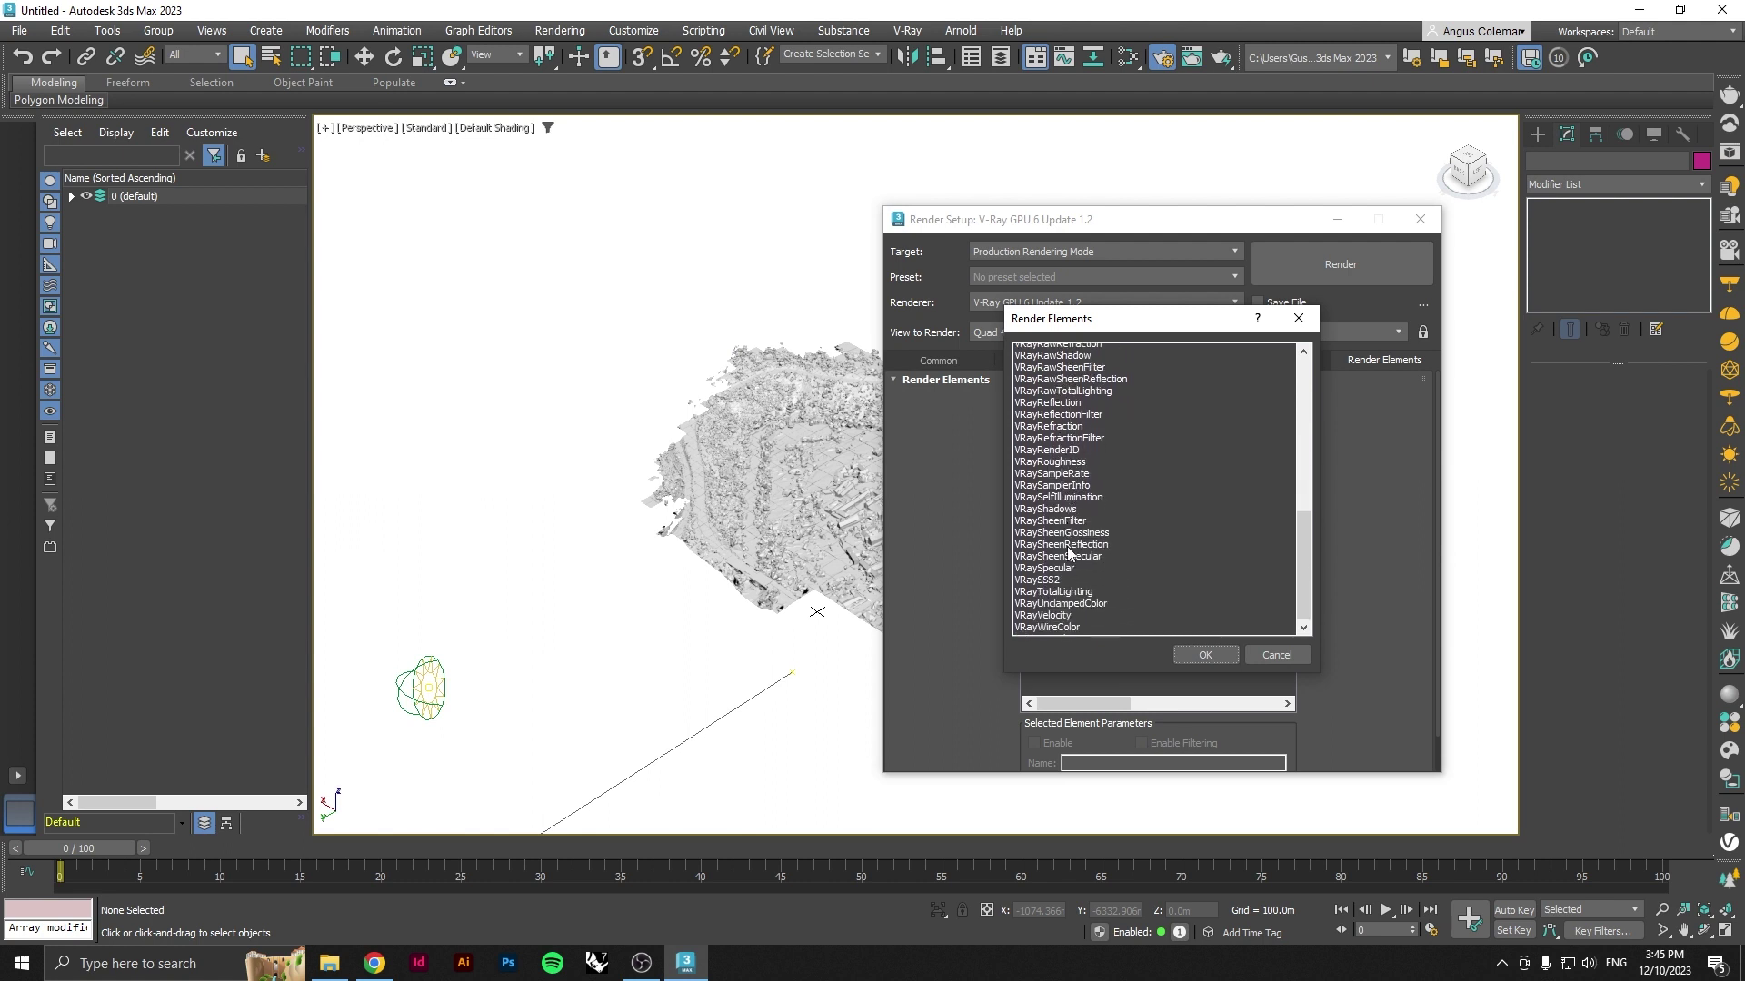
{"action": "scroll", "coordinate": [1068, 554], "scroll_direction": "up", "scroll_amount": 3}
{"action": "scroll", "coordinate": [1071, 550], "scroll_direction": "up", "scroll_amount": 3}
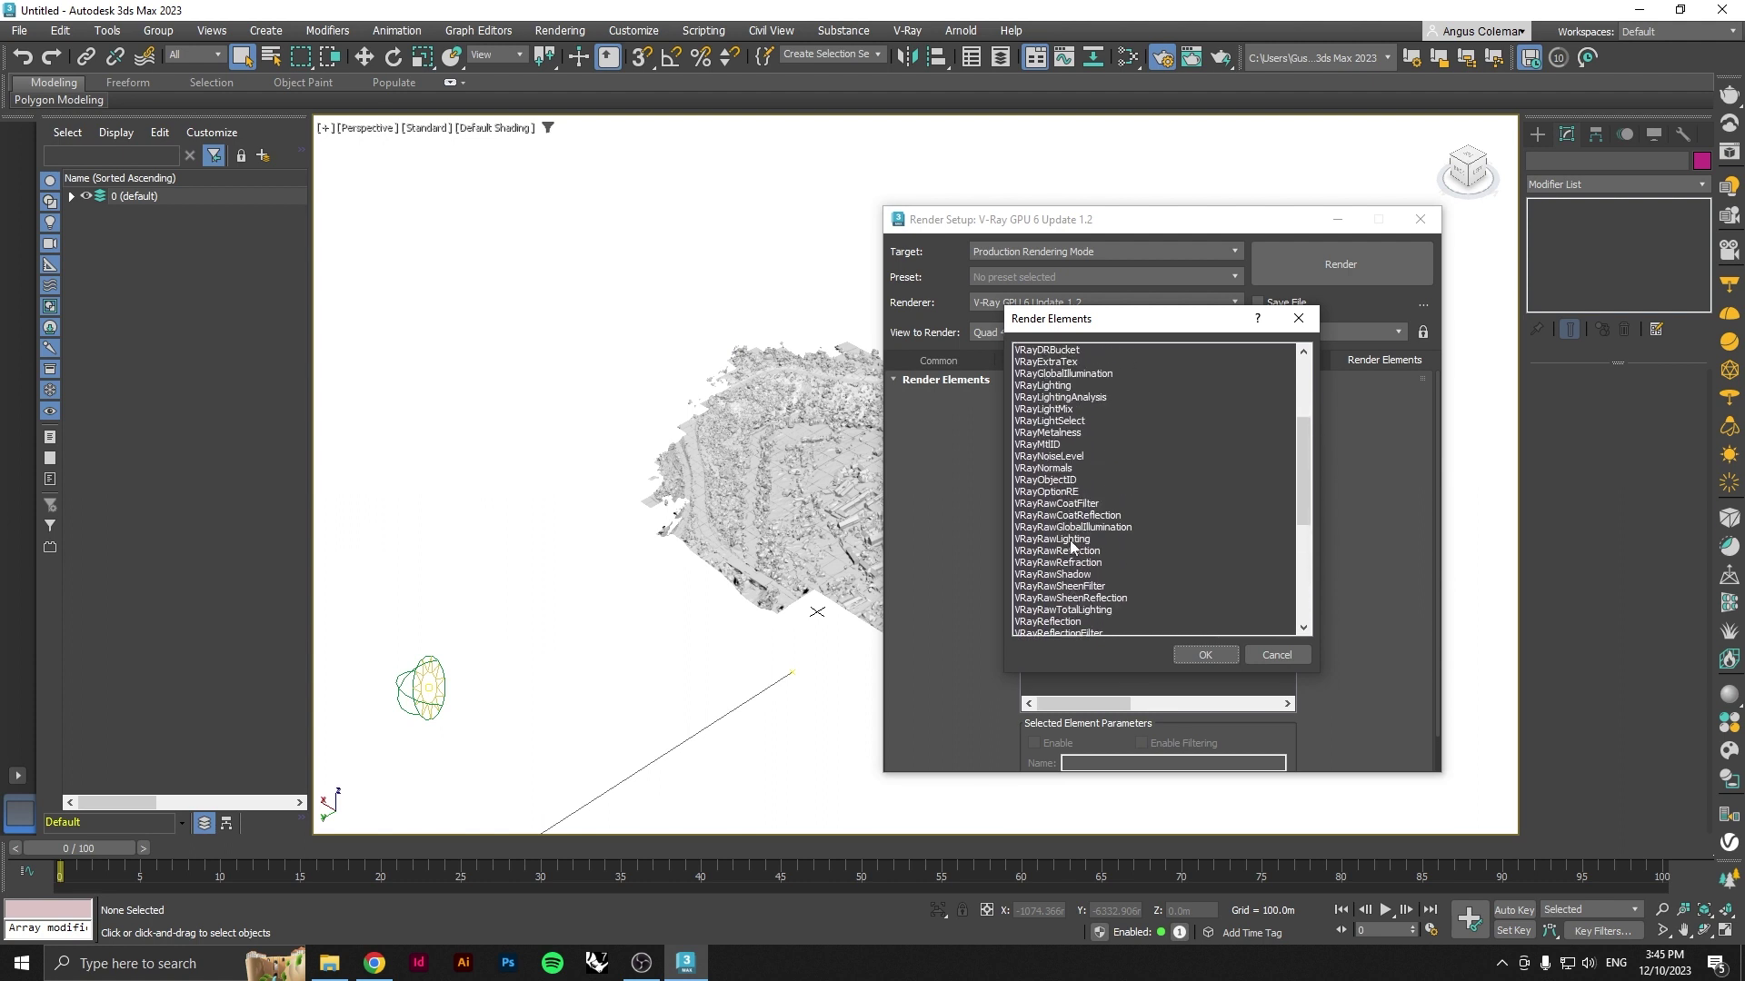
{"action": "left_click", "coordinate": [1082, 398]}
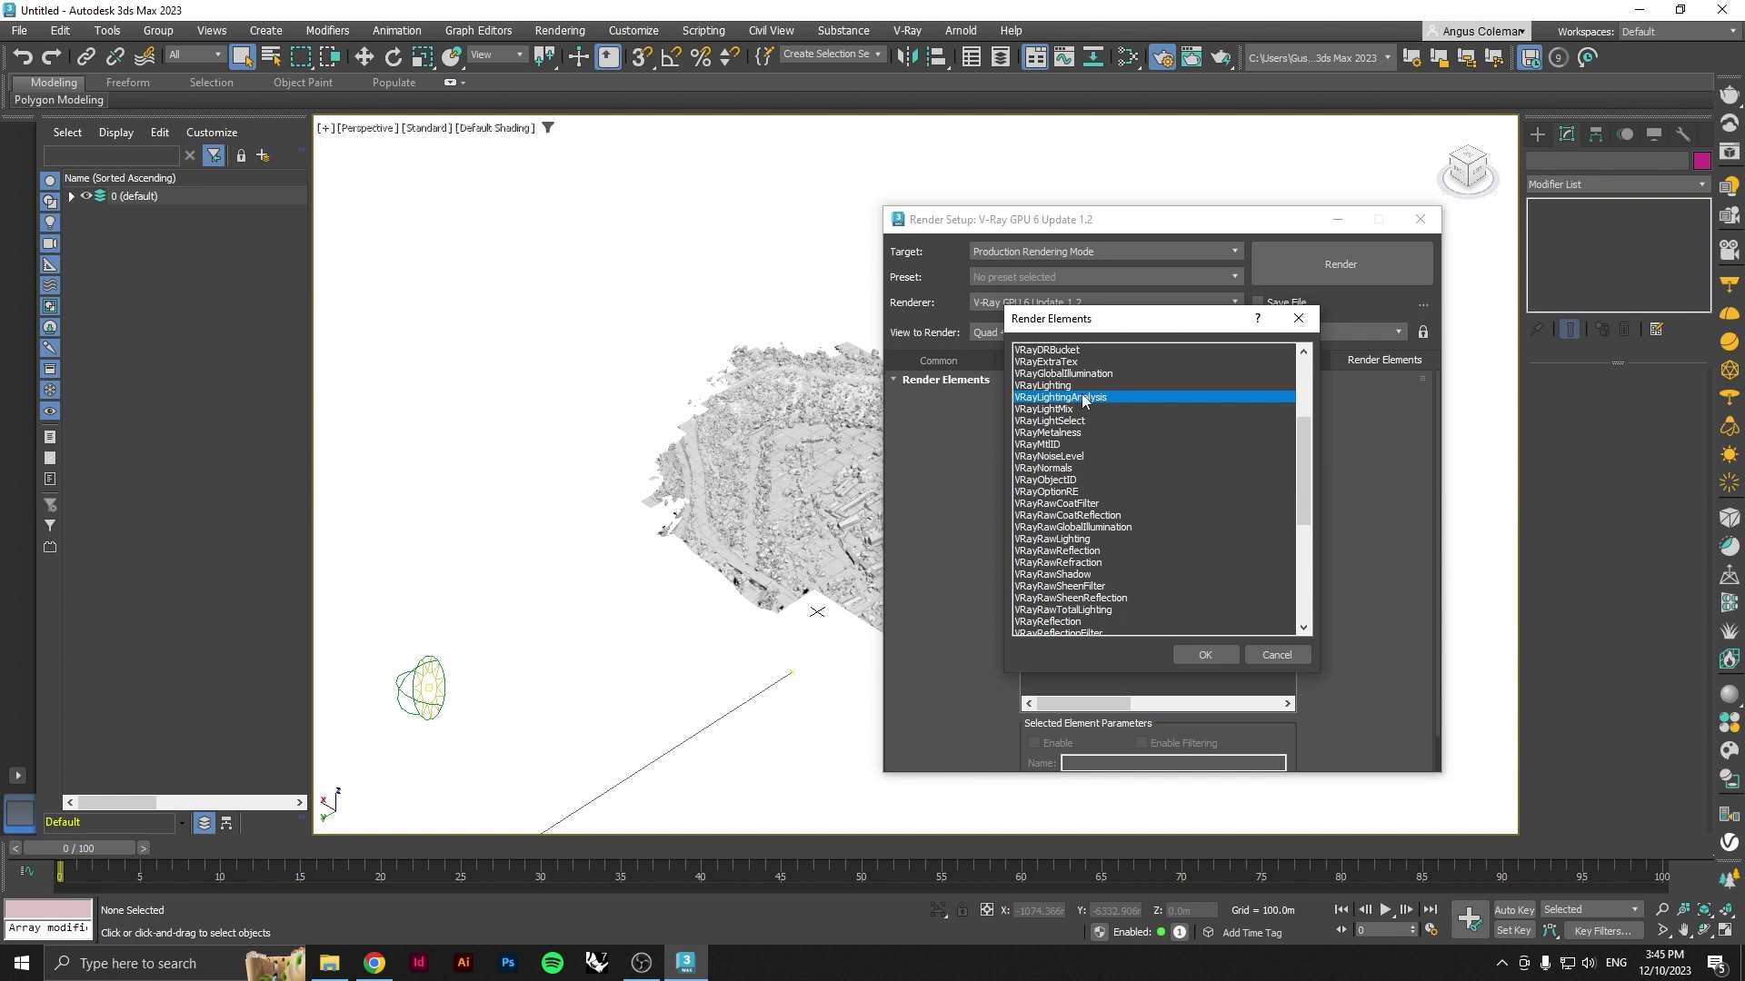
{"action": "left_click", "coordinate": [1203, 655]}
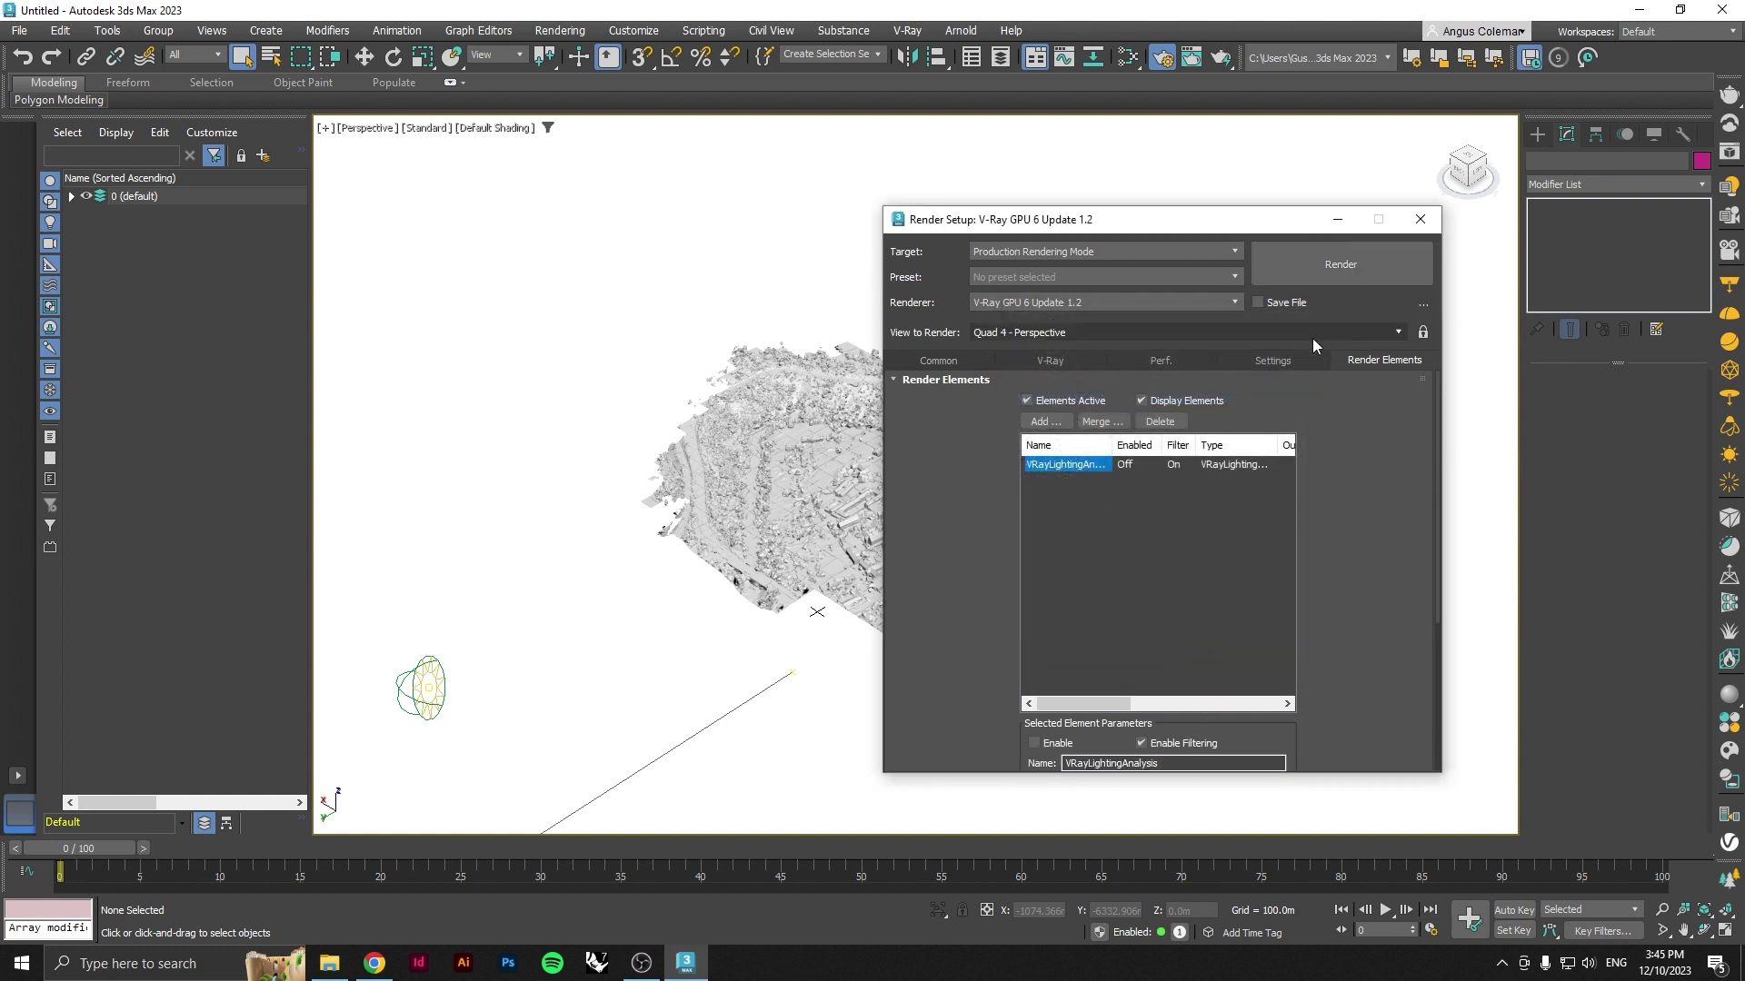
- Frame a close oblique perspective of the courtyard buildings in the site mesh and render it
{"action": "left_click_drag", "start_coordinate": [1270, 226], "coordinate": [1554, 291]}
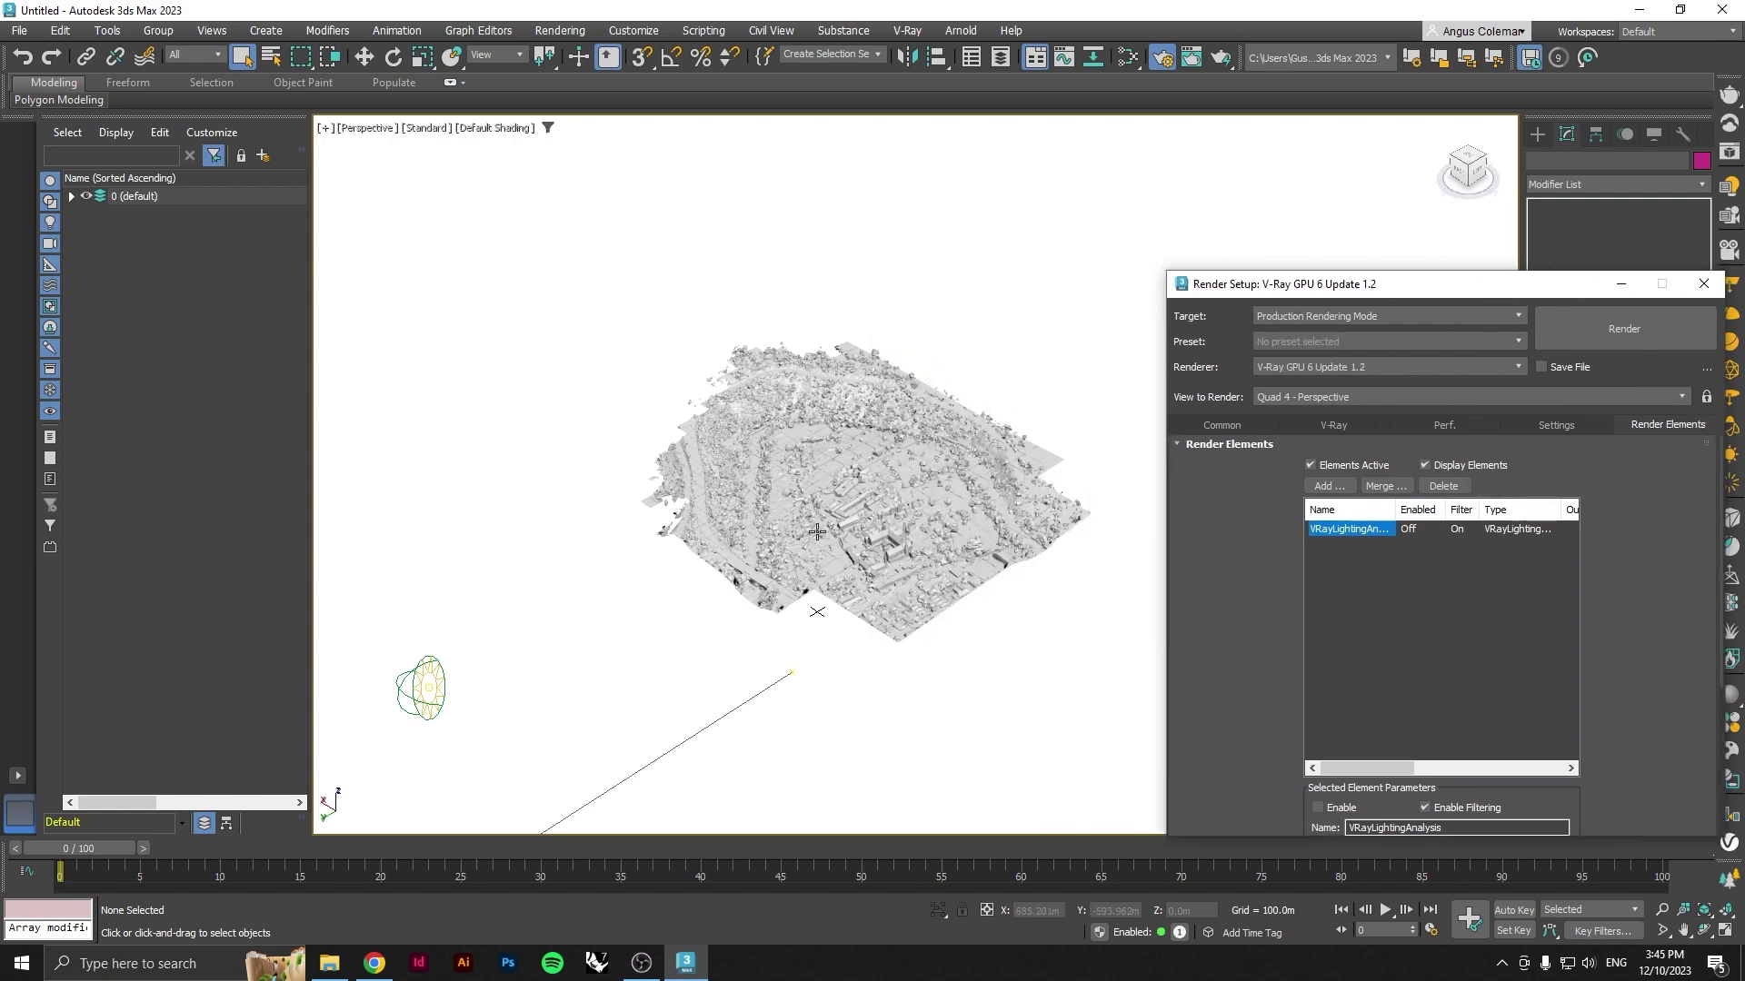
{"action": "scroll", "coordinate": [894, 461], "scroll_direction": "up", "scroll_amount": 8}
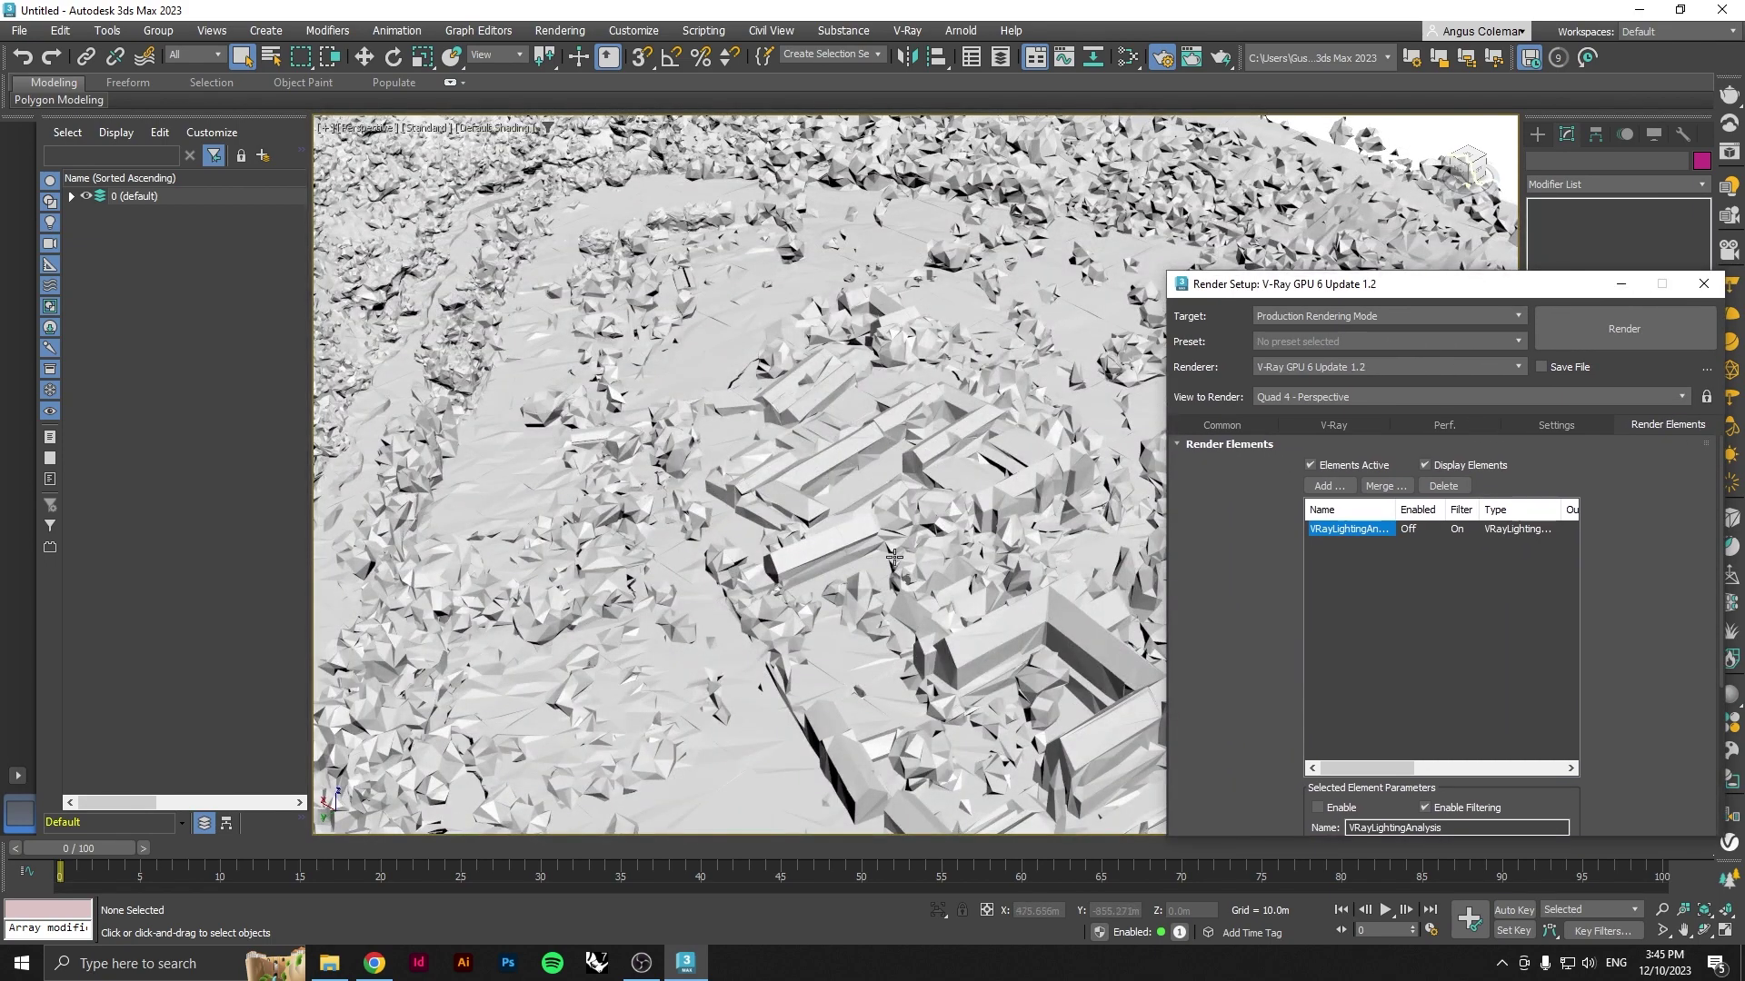
{"action": "middle_click_drag", "start_coordinate": [921, 614], "coordinate": [944, 587], "text": "alt"}
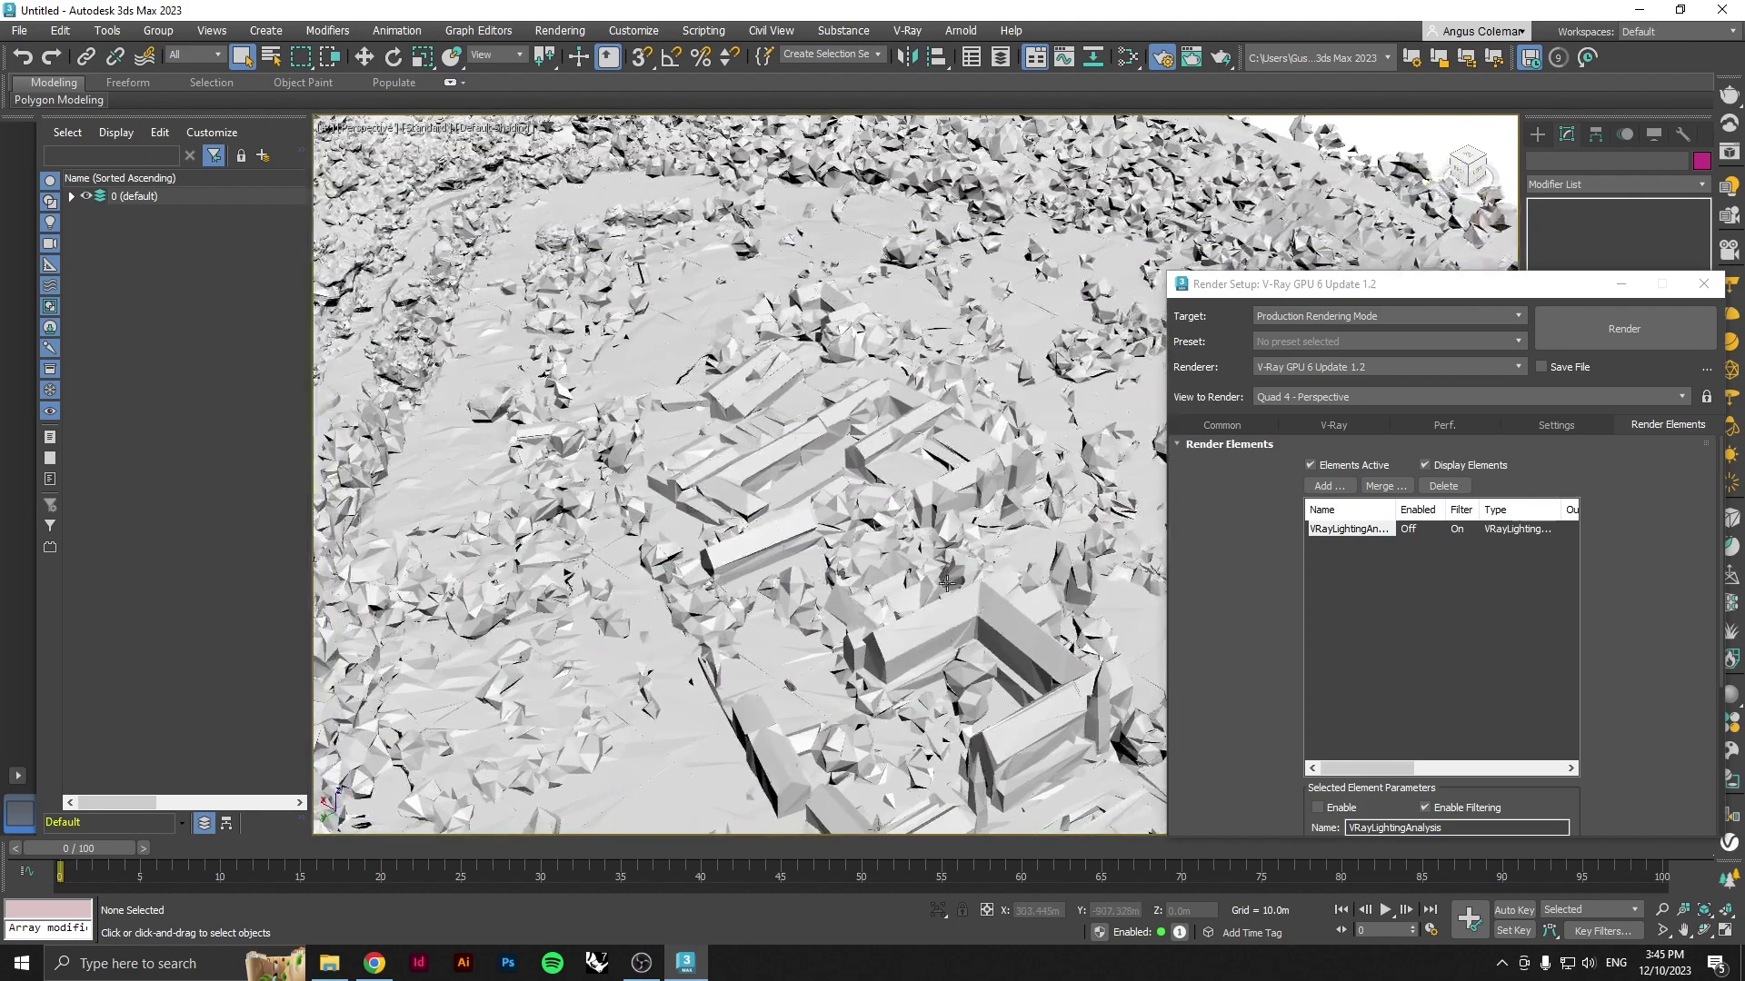
{"action": "right_click", "coordinate": [932, 581]}
{"action": "right_click", "coordinate": [907, 543]}
{"action": "middle_click_drag", "start_coordinate": [950, 527], "coordinate": [909, 618], "text": "alt"}
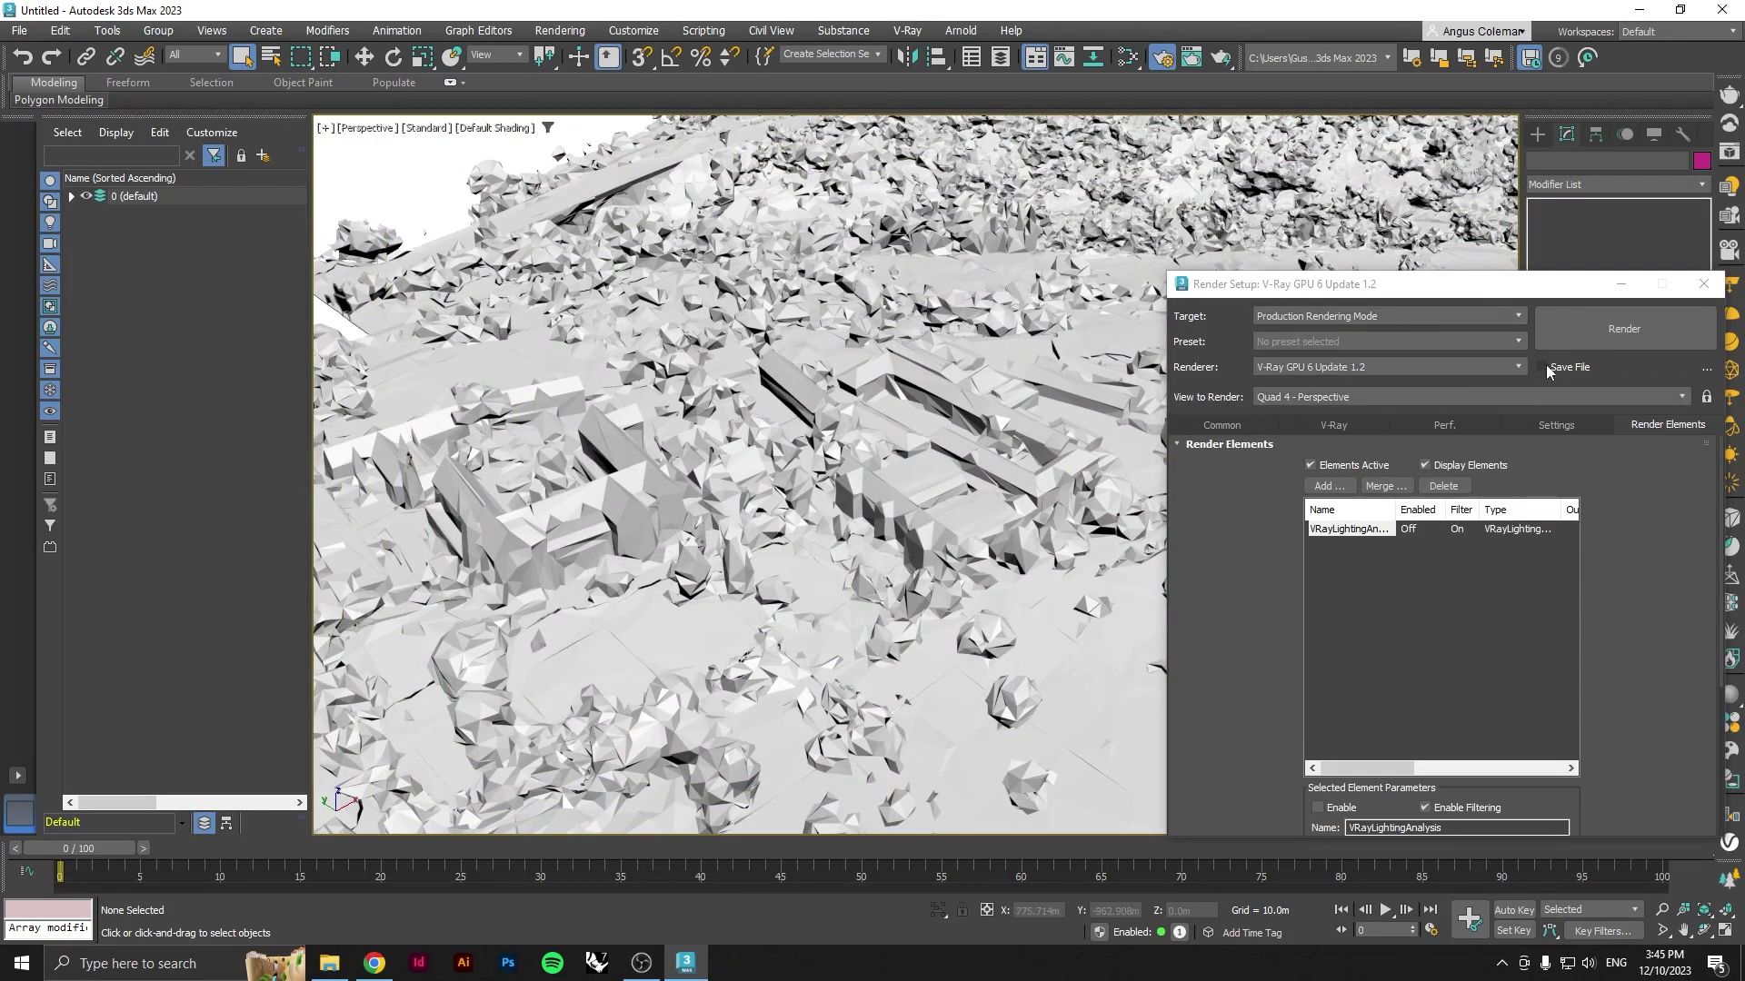
{"action": "left_click", "coordinate": [1585, 335]}
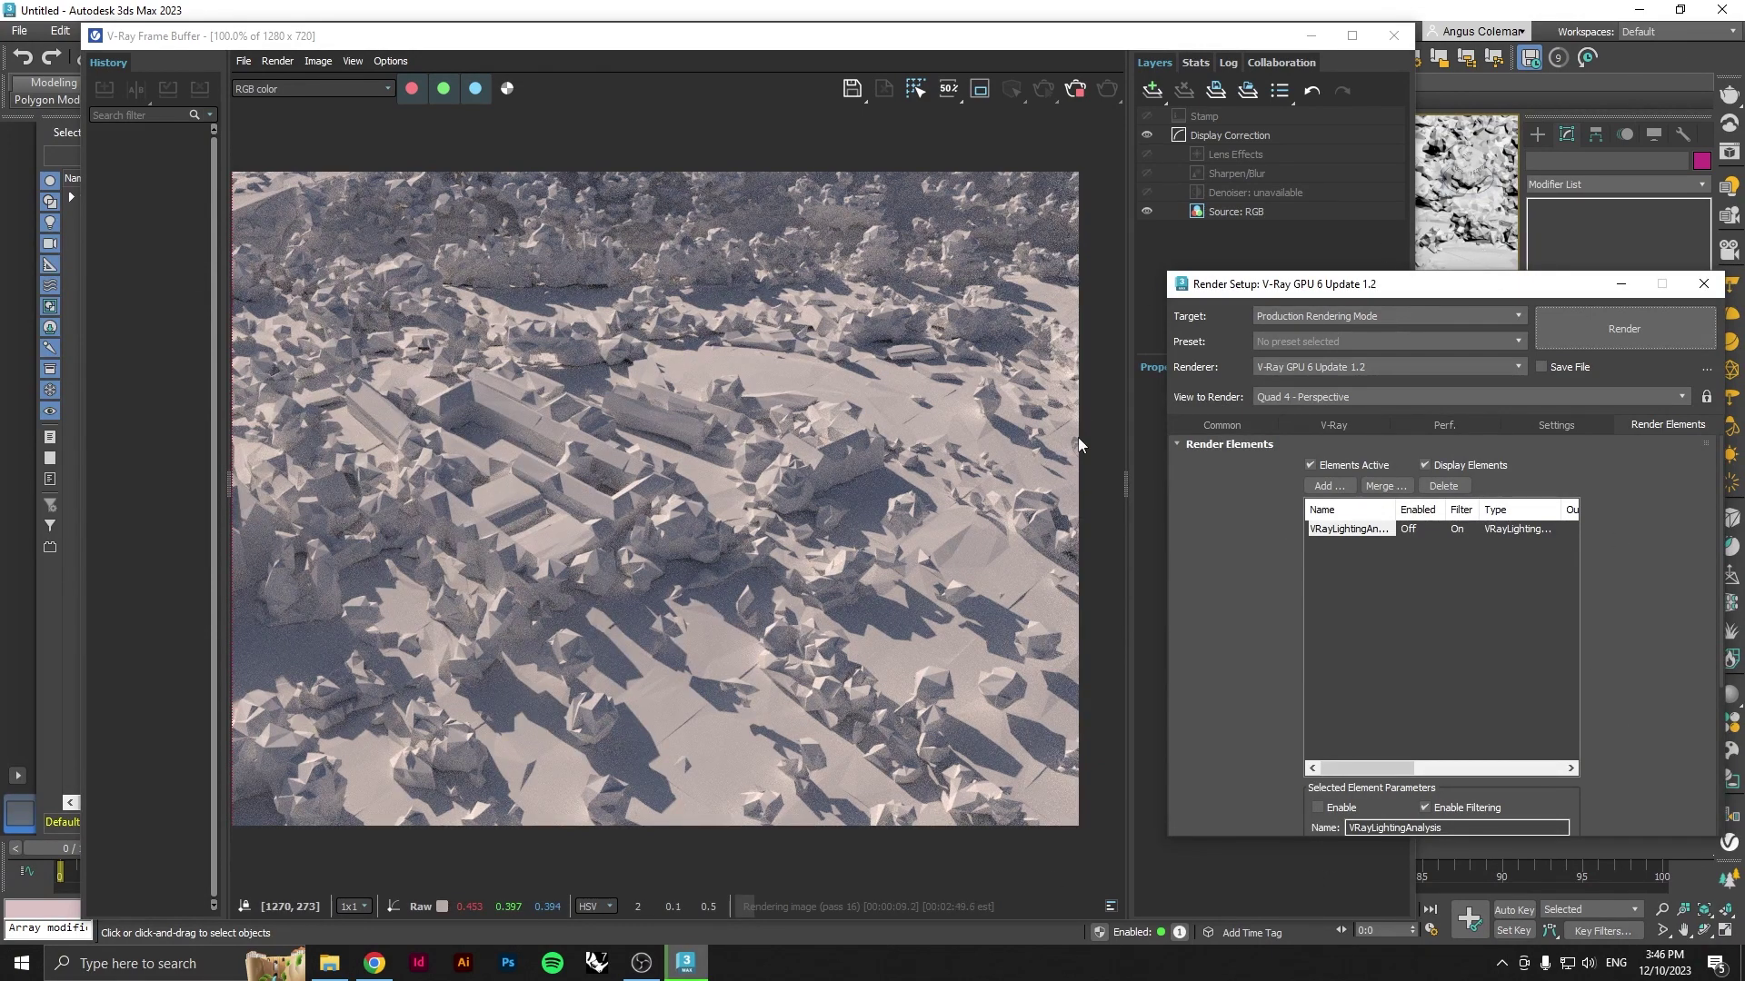
- Check the VRayLightingAnalysis channel while the image renders, and return the display to RGB color
{"action": "left_click", "coordinate": [385, 89]}
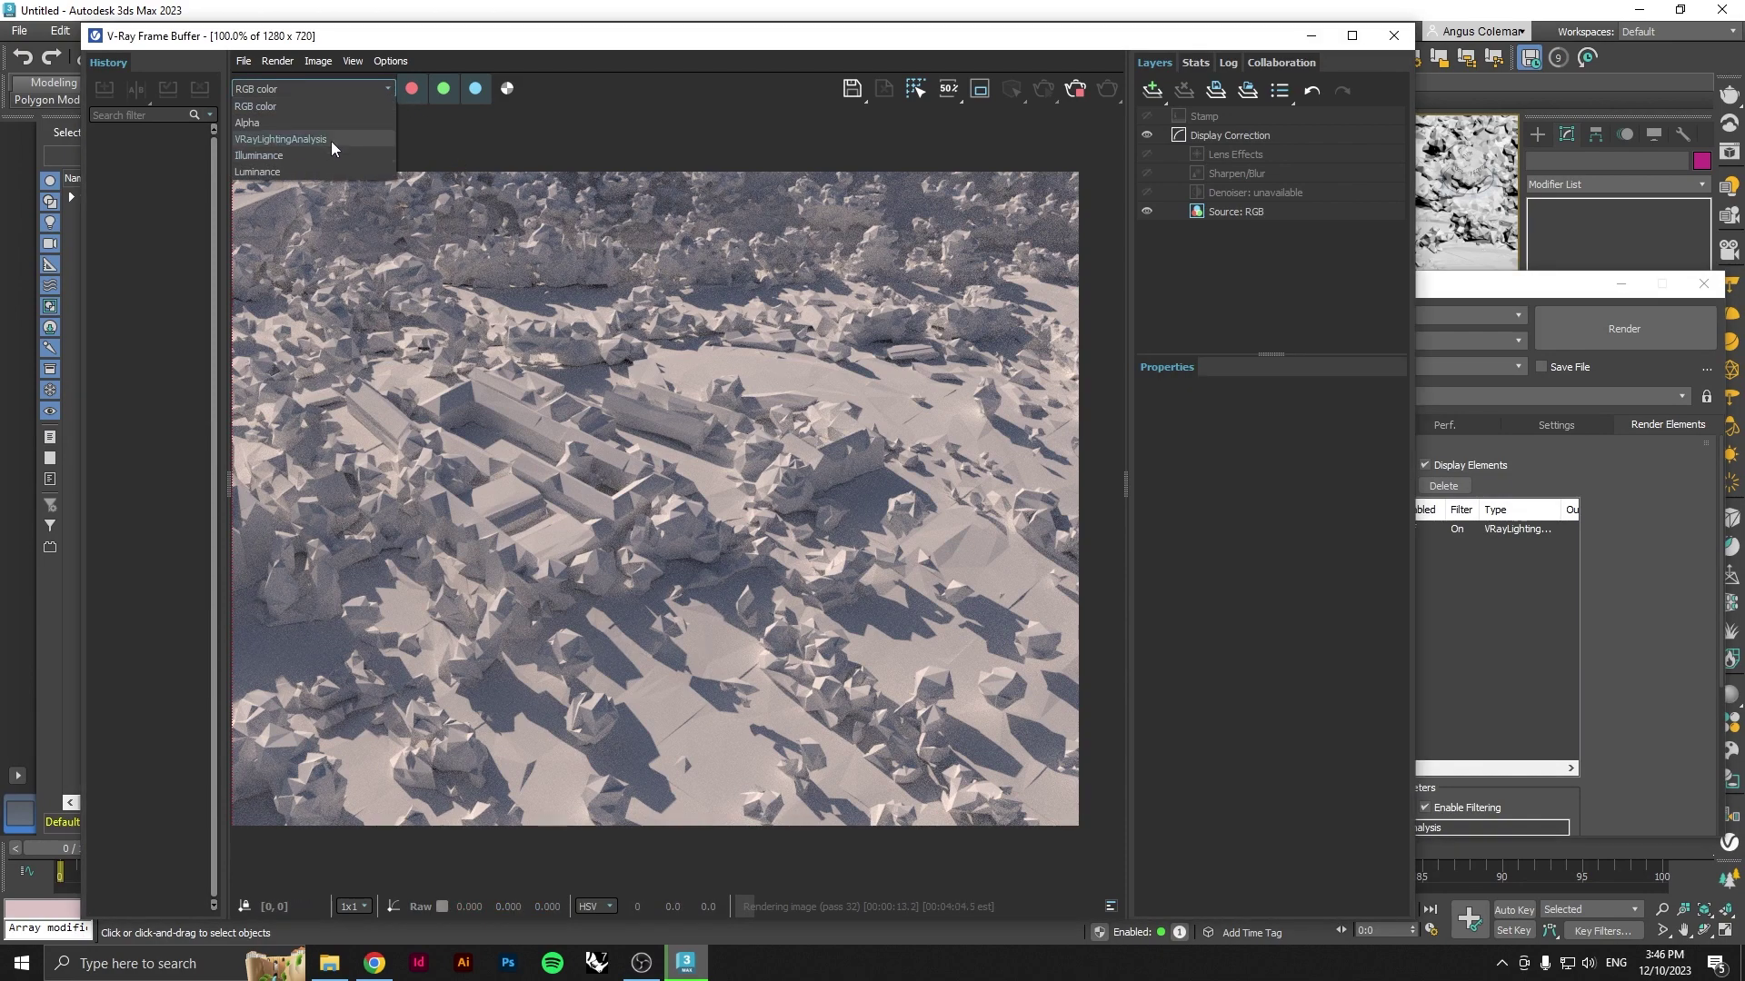
{"action": "left_click", "coordinate": [331, 140]}
{"action": "left_click", "coordinate": [341, 88]}
{"action": "left_click", "coordinate": [333, 105]}
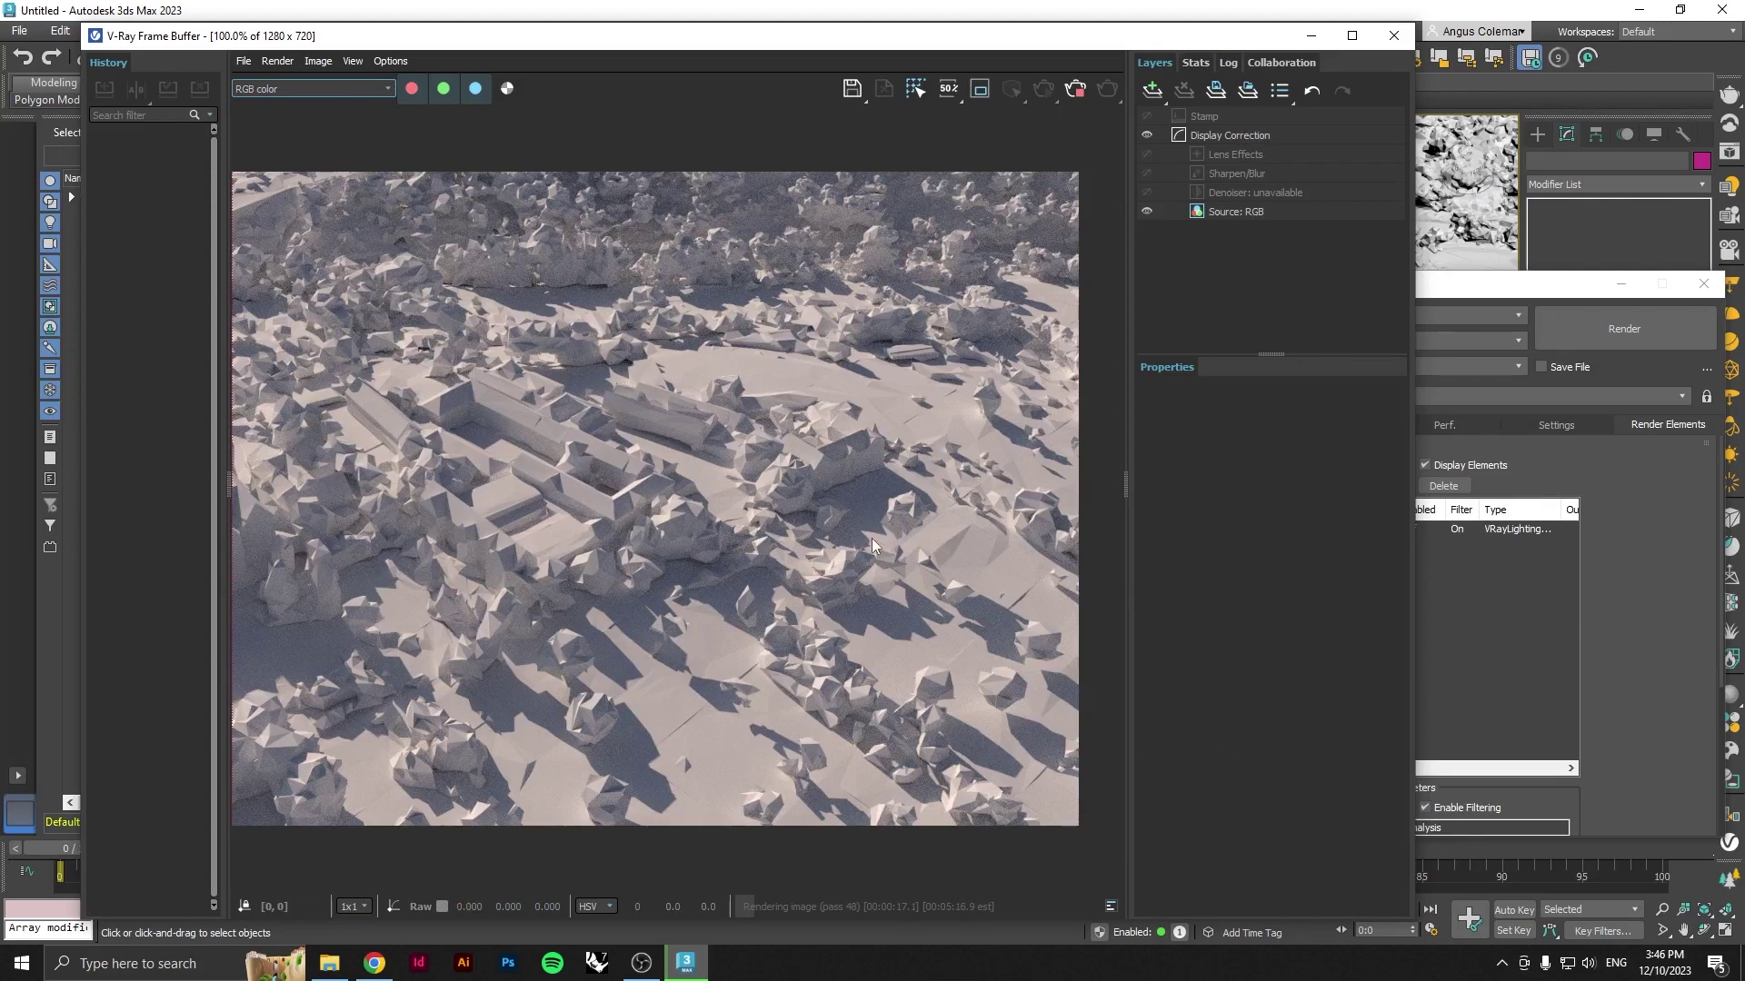
{"action": "left_click", "coordinate": [328, 91]}
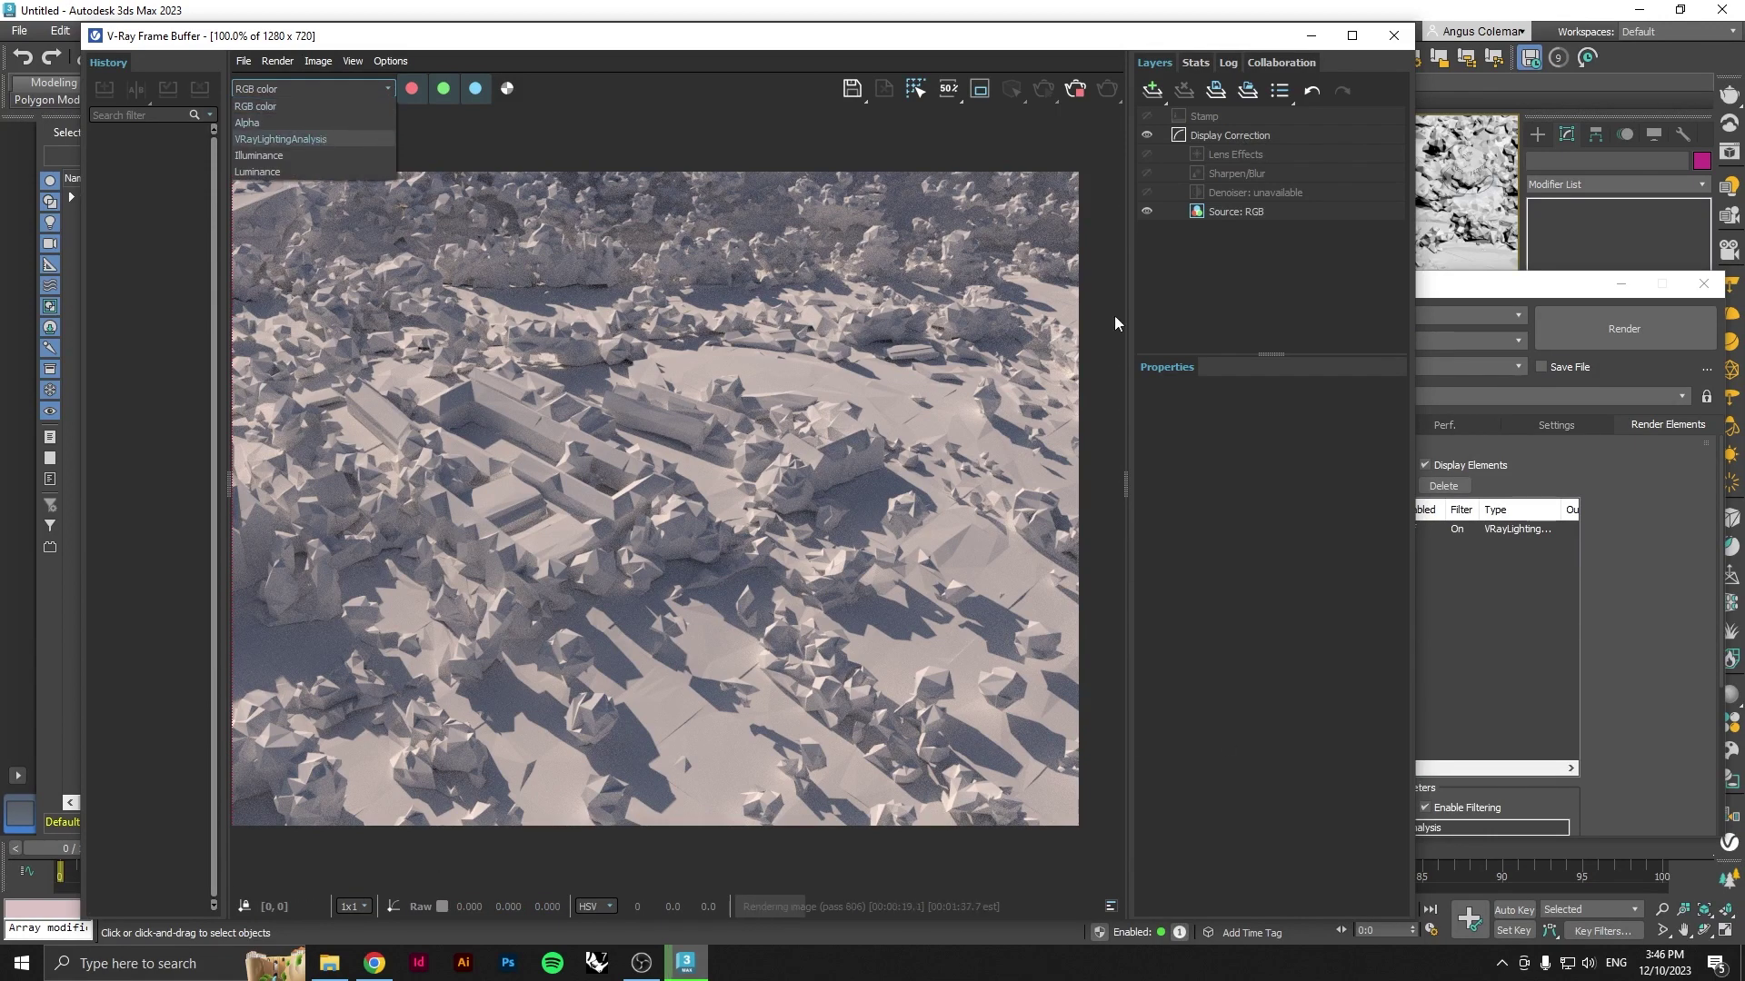
{"action": "left_click", "coordinate": [1670, 670]}
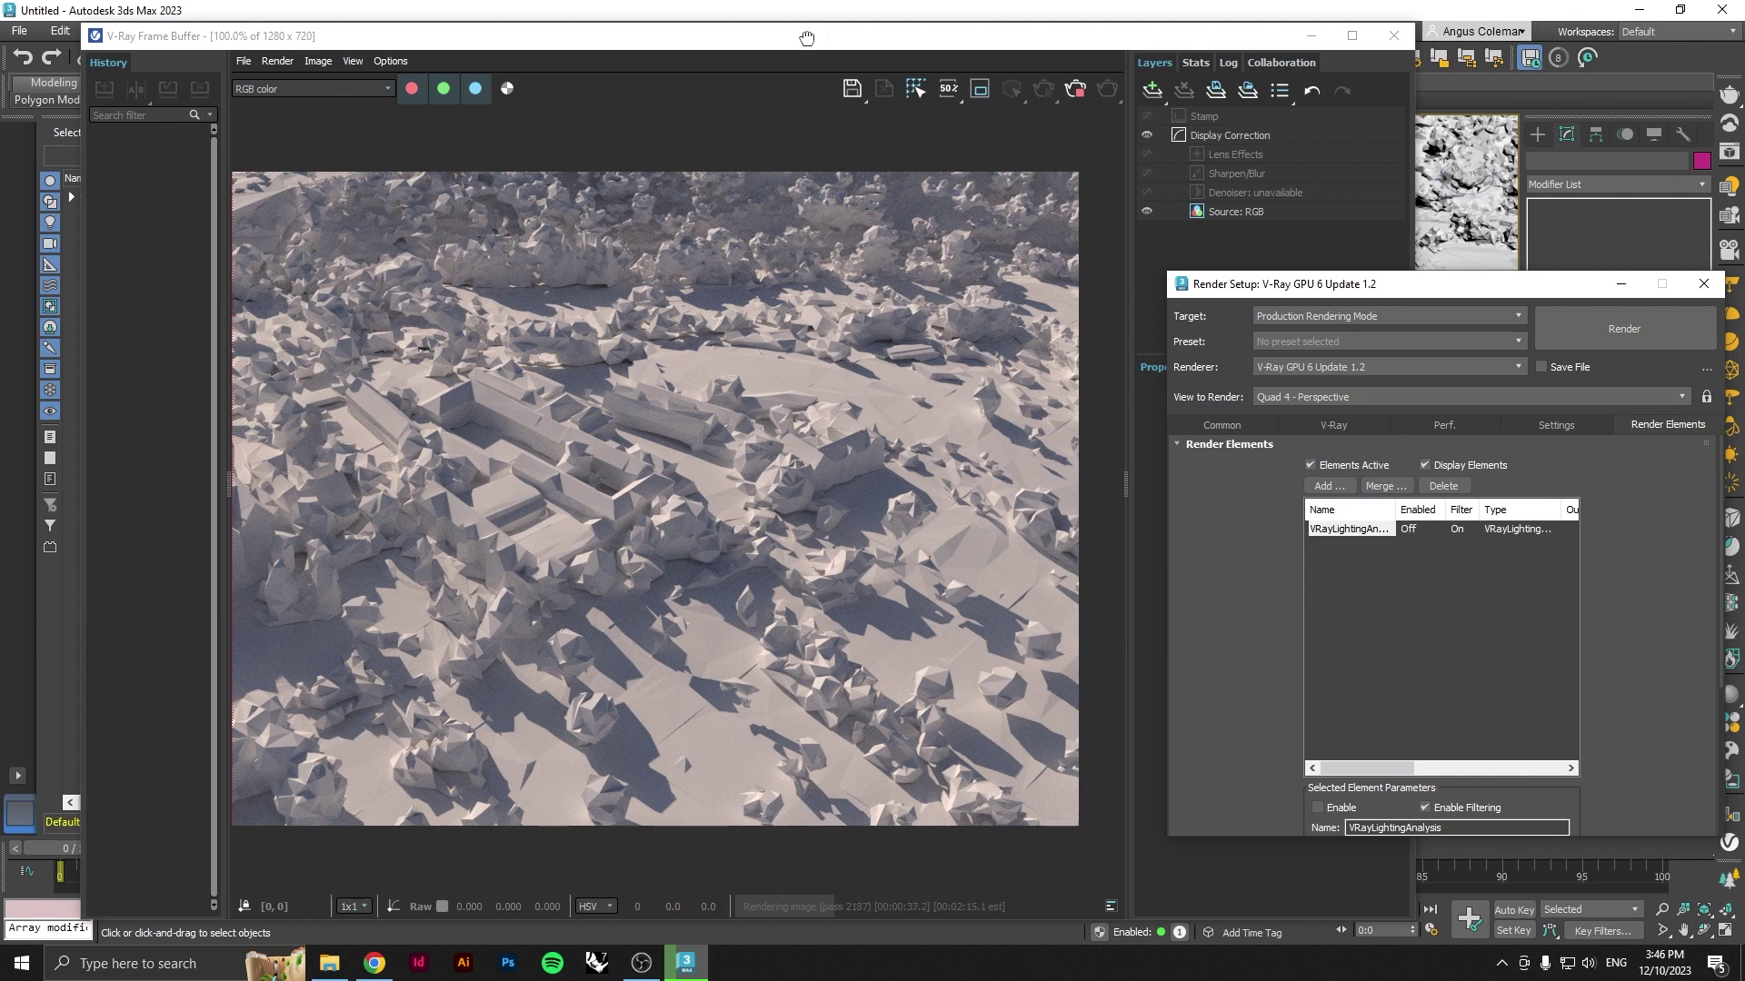
{"action": "left_click", "coordinate": [688, 962]}
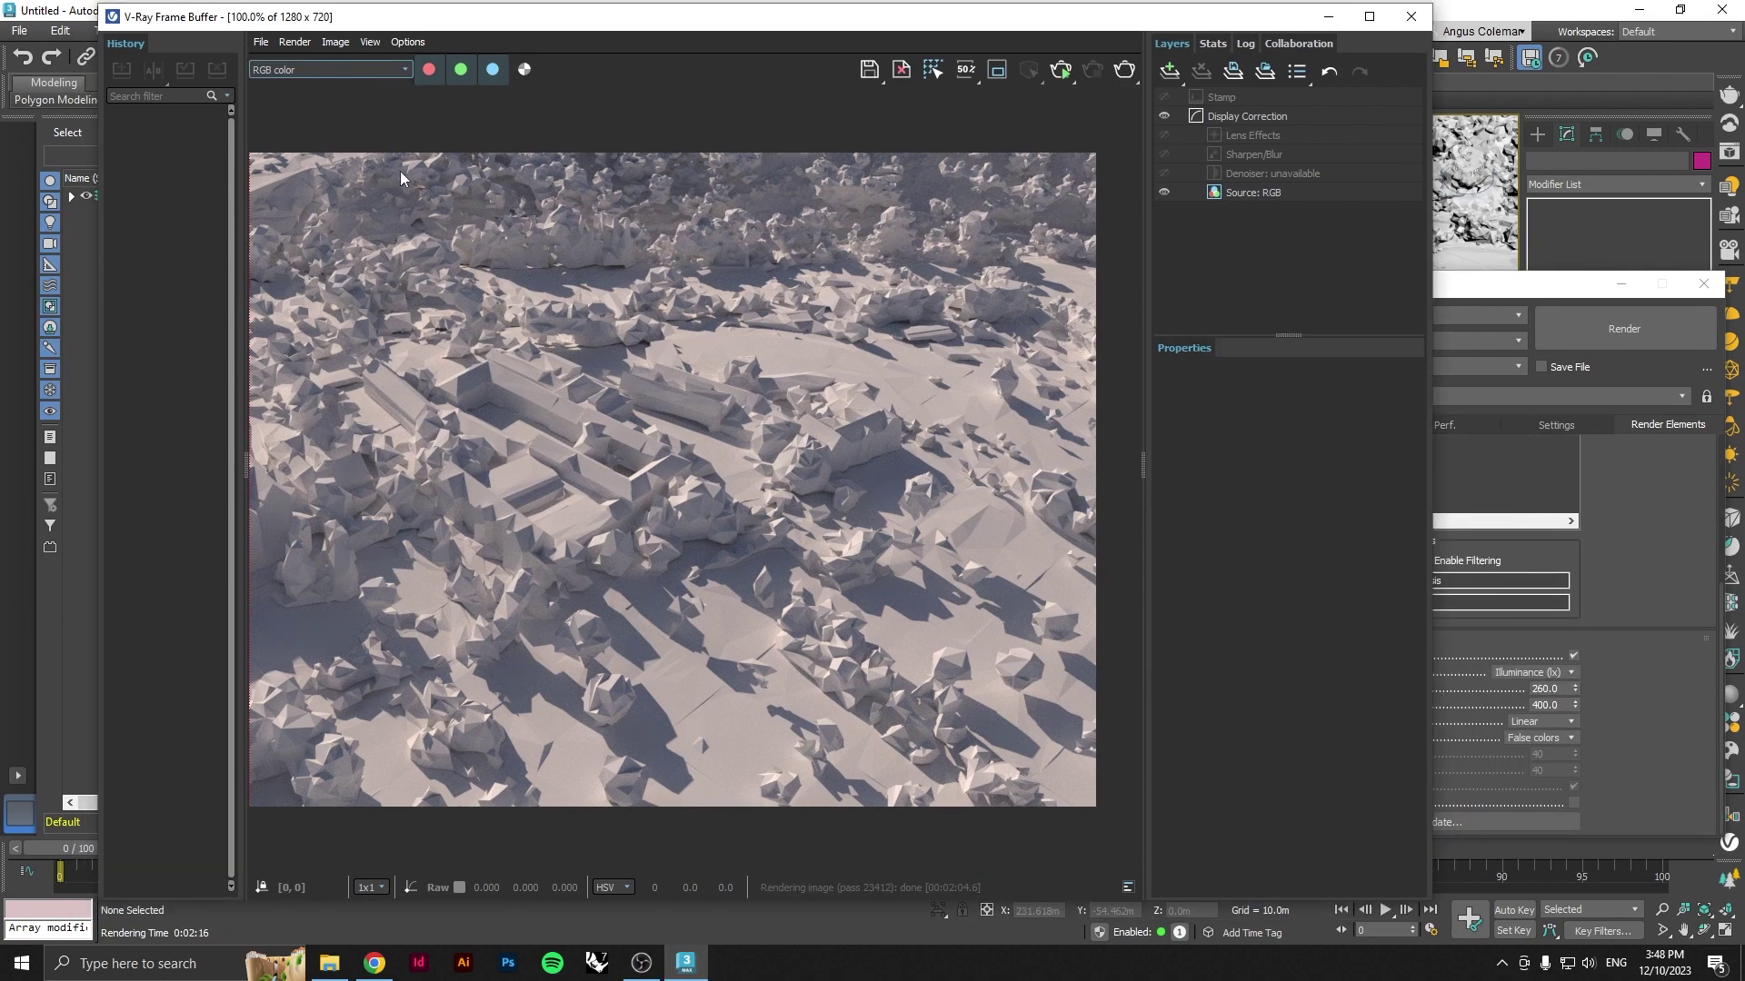
- Display the finished render's VRayLightingAnalysis channel and fit the whole image in the frame buffer
{"action": "left_click", "coordinate": [380, 73]}
{"action": "left_click", "coordinate": [346, 116]}
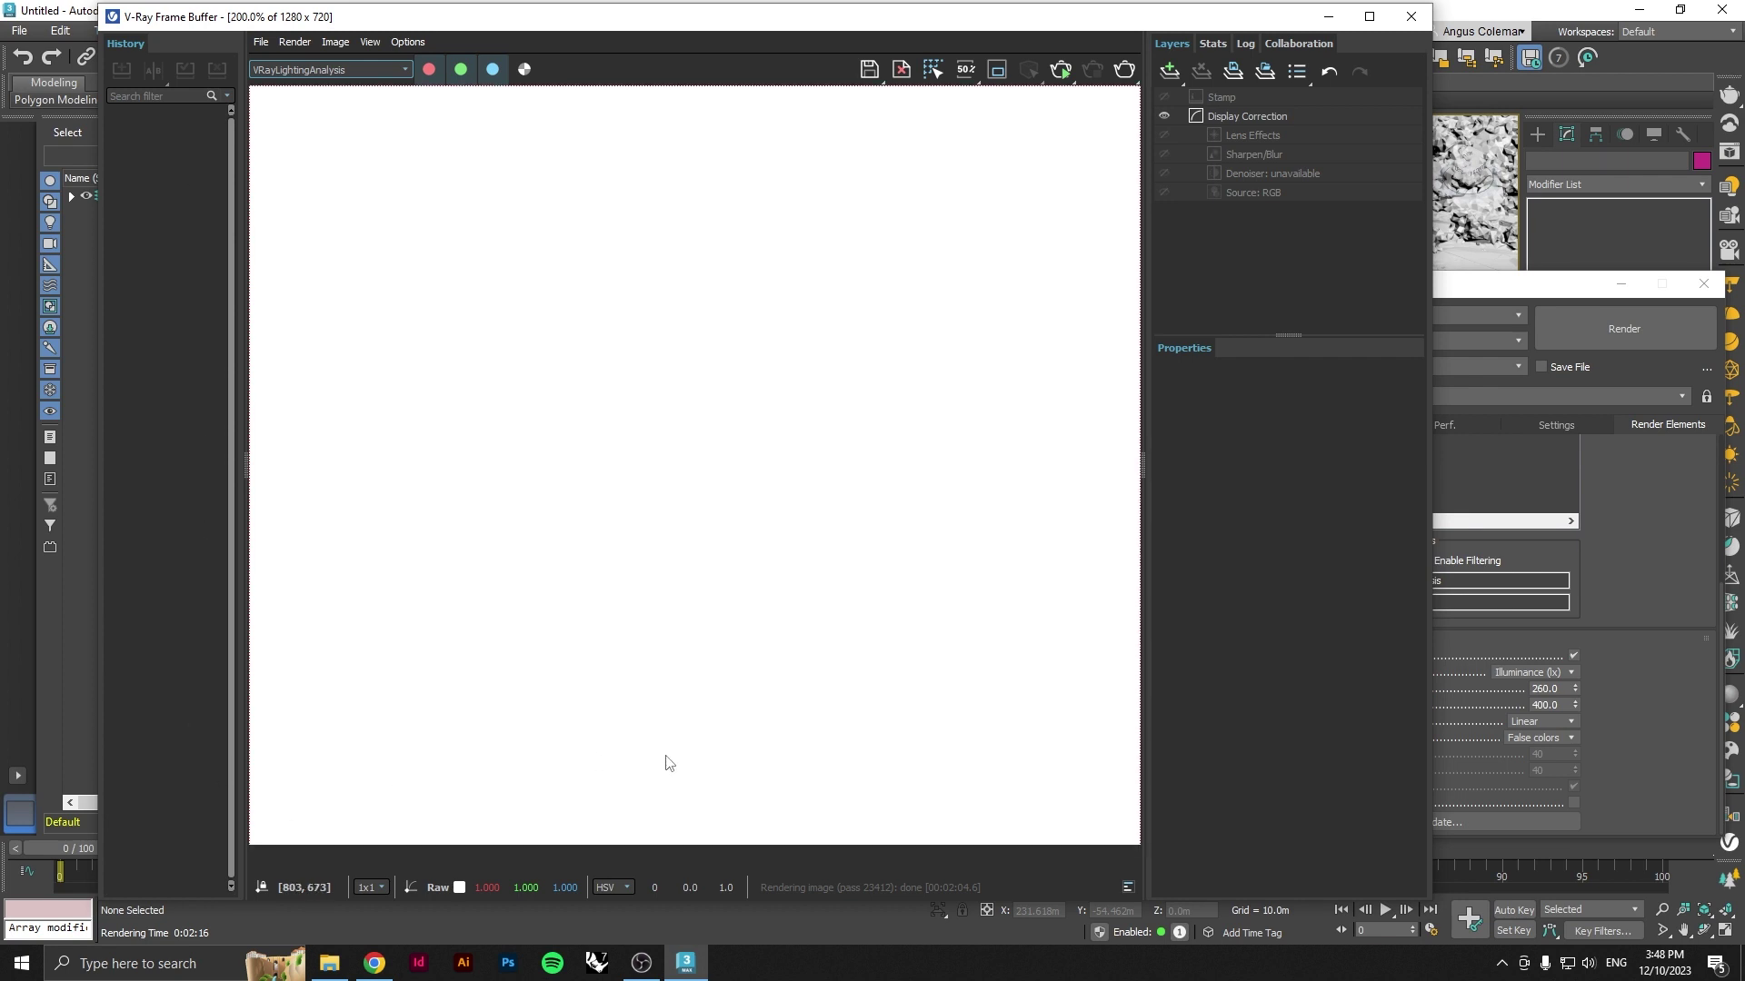
{"action": "scroll", "coordinate": [587, 704], "scroll_direction": "down", "scroll_amount": 3}
{"action": "scroll", "coordinate": [581, 469], "scroll_direction": "up", "scroll_amount": 2}
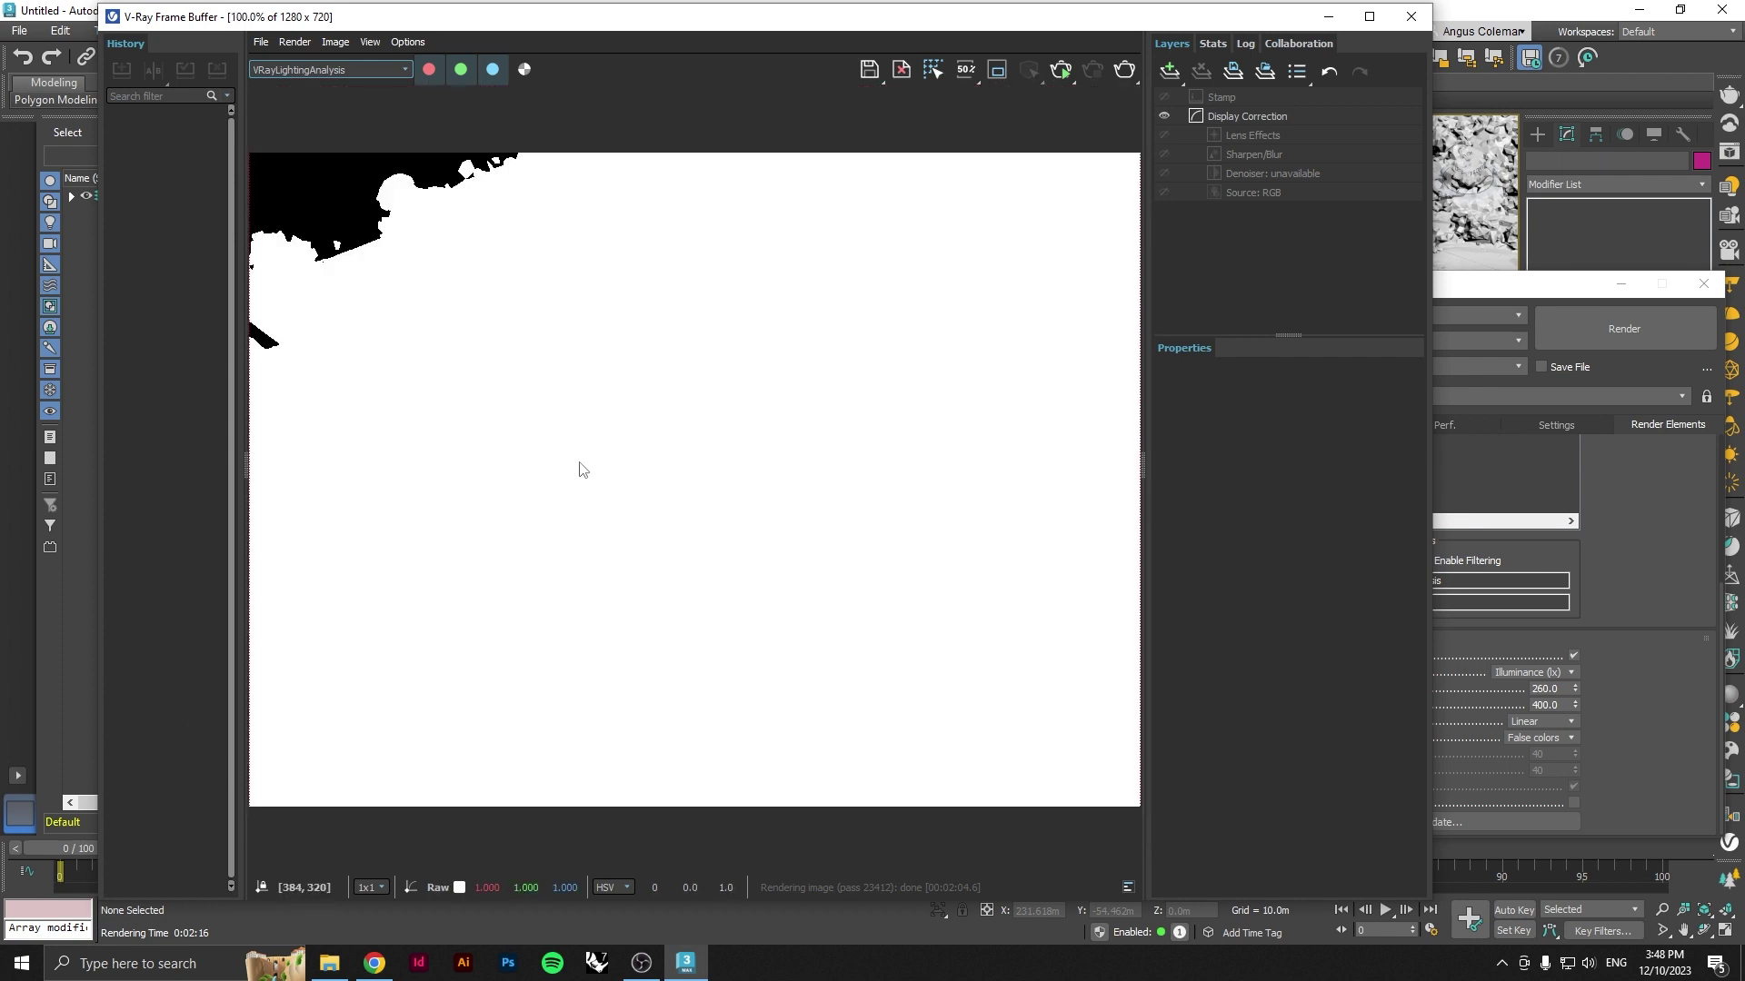
{"action": "scroll", "coordinate": [573, 467], "scroll_direction": "down", "scroll_amount": 2}
- Set the lighting analysis max value to 500000, enable its drawn legend and update the image
{"action": "left_click", "coordinate": [1651, 718]}
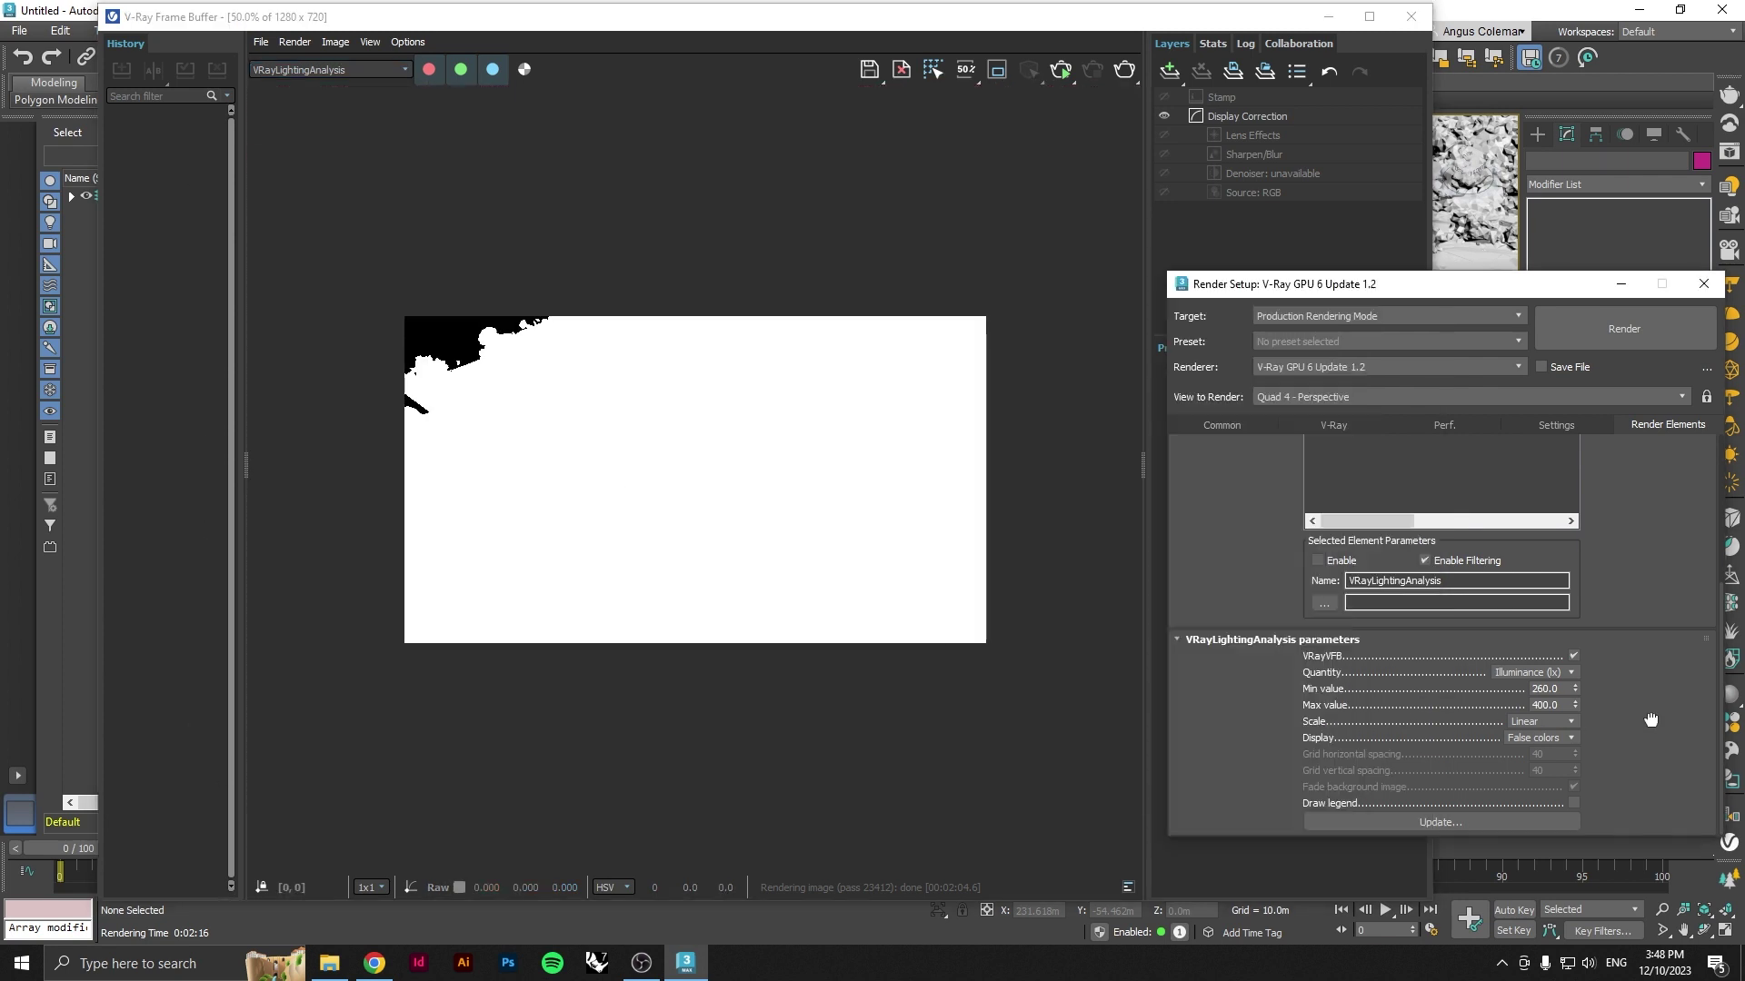
{"action": "scroll", "coordinate": [1677, 536], "scroll_direction": "up", "scroll_amount": 4}
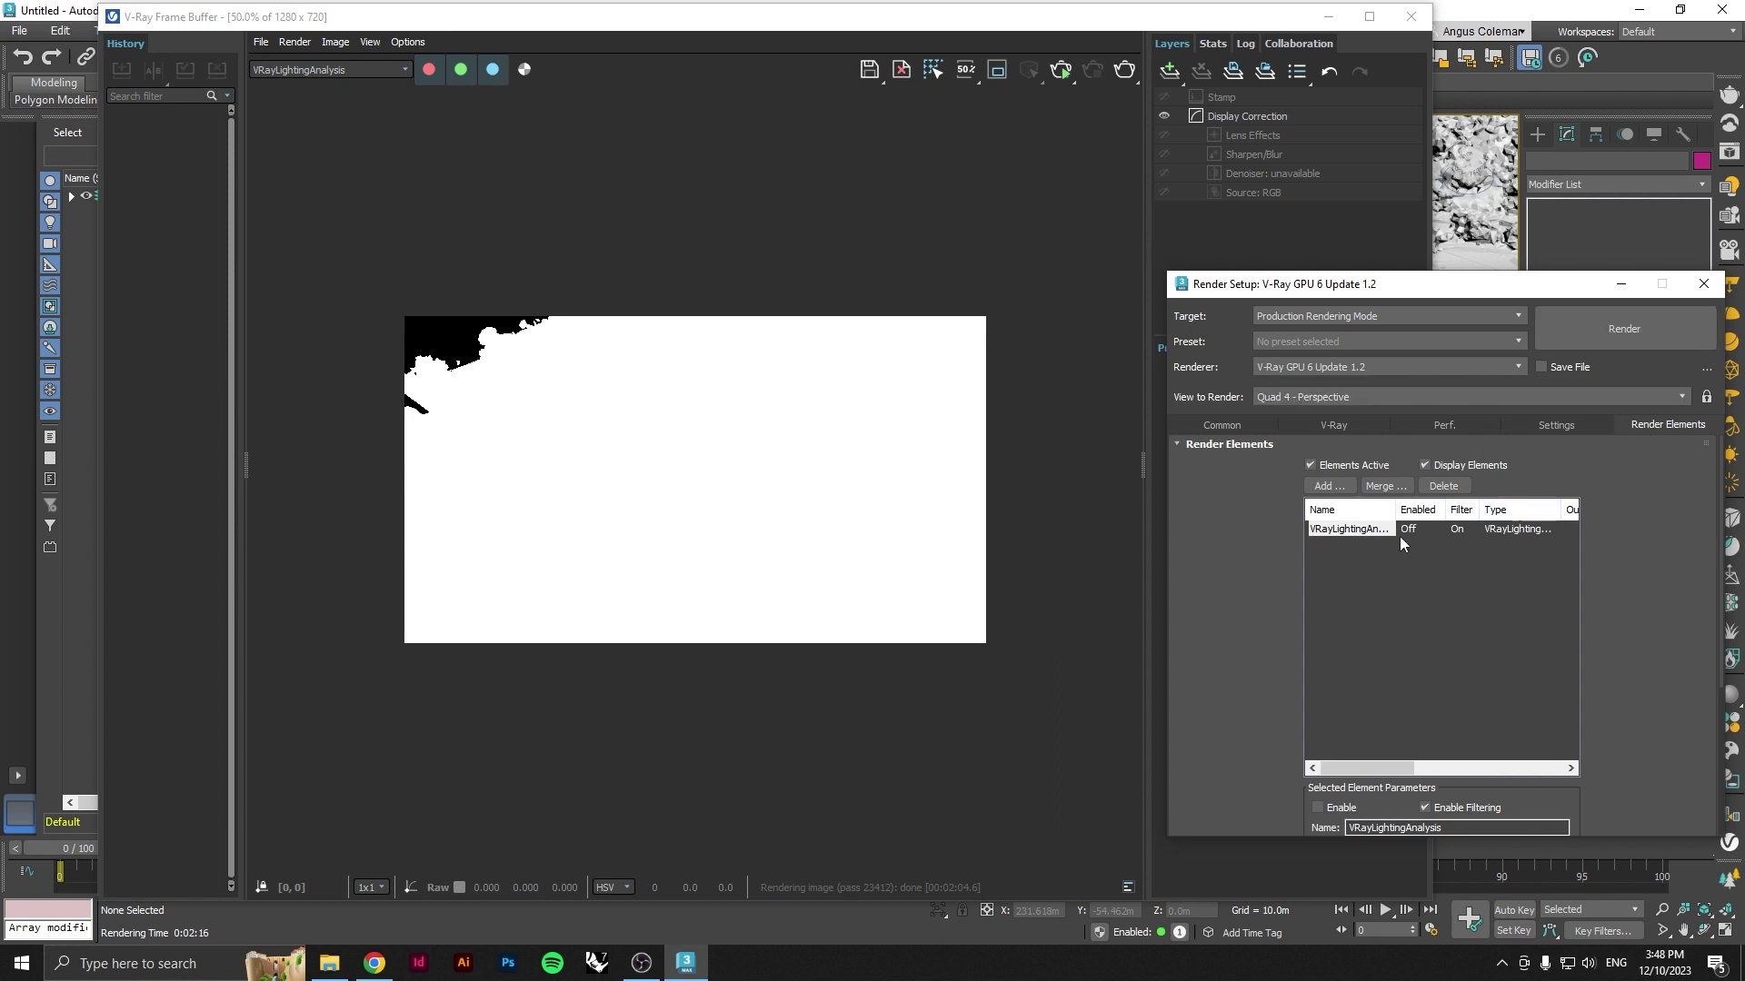
{"action": "scroll", "coordinate": [1675, 575], "scroll_direction": "down", "scroll_amount": 5}
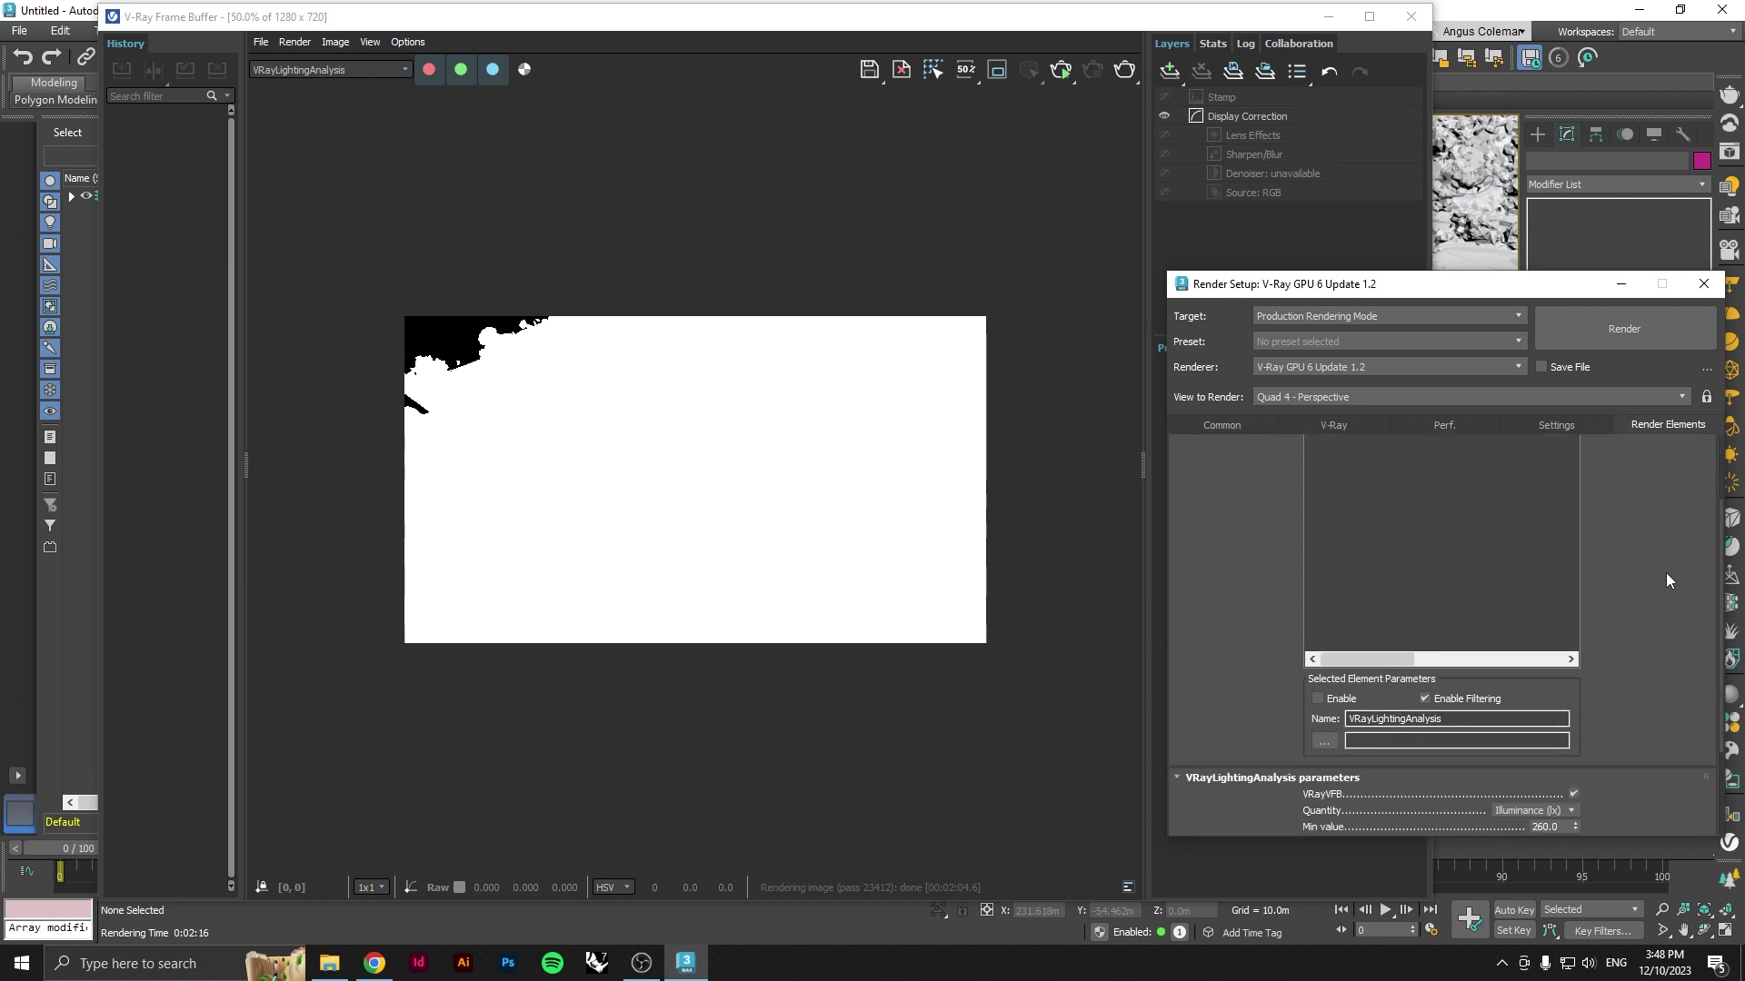
{"action": "scroll", "coordinate": [1668, 580], "scroll_direction": "down", "scroll_amount": 4}
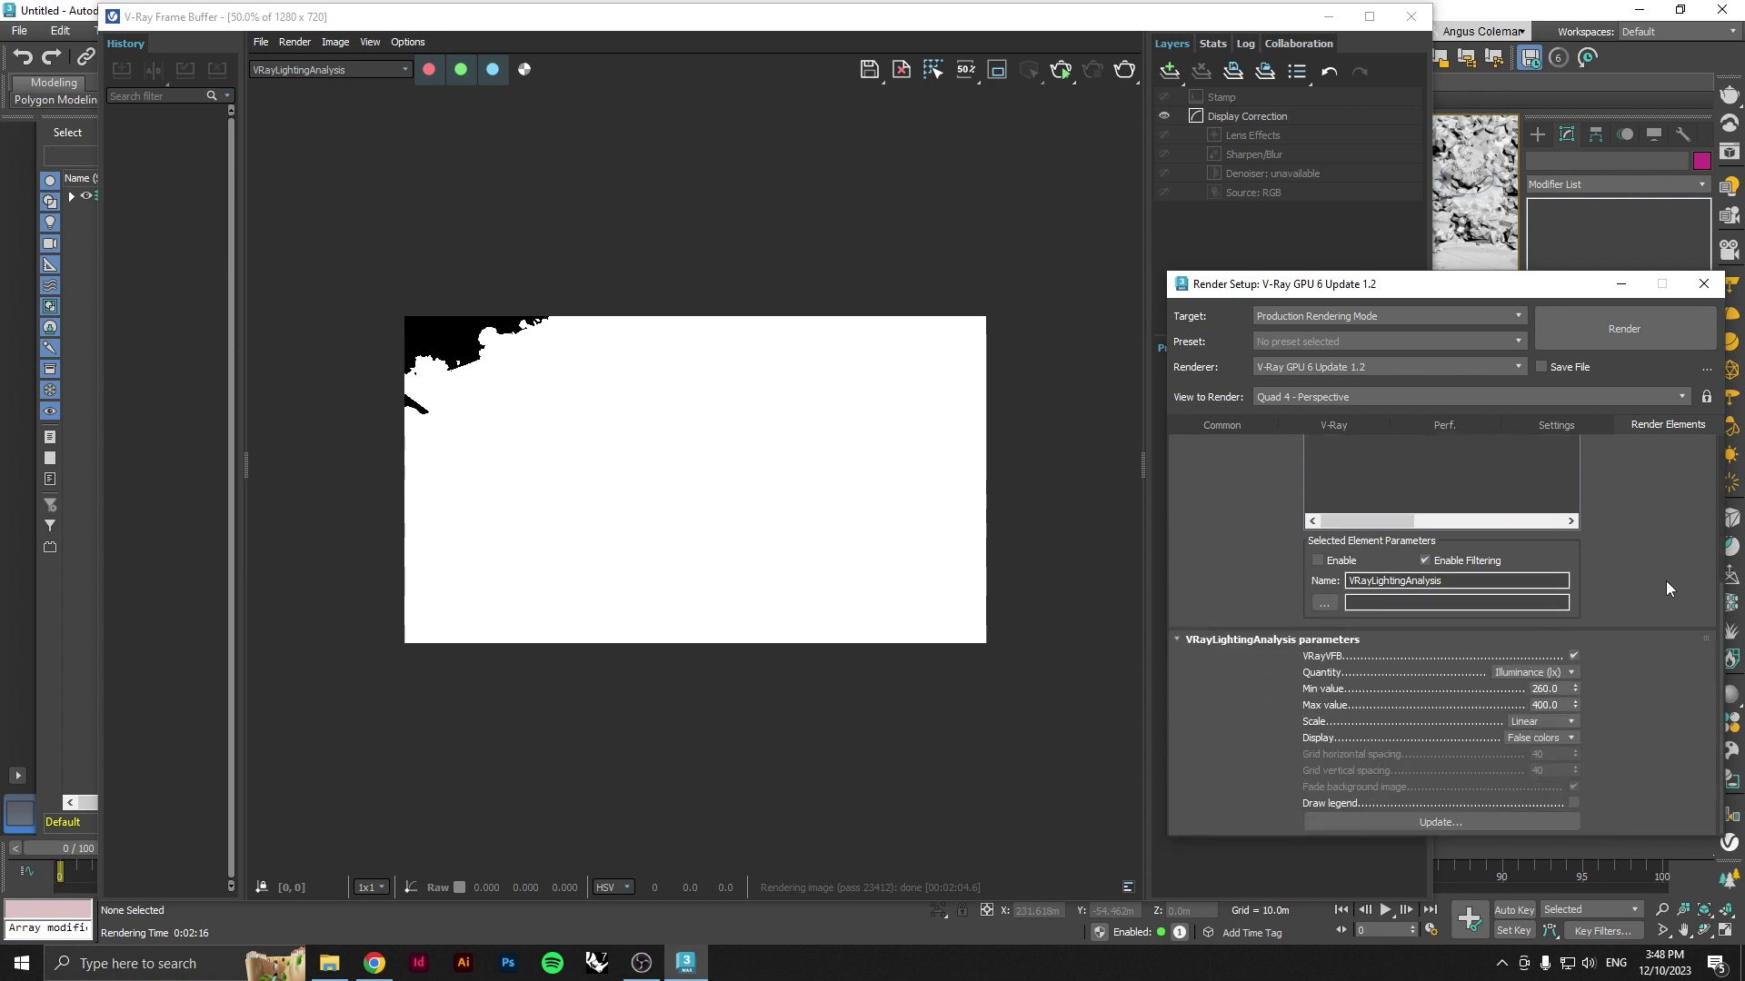
{"action": "double_click", "coordinate": [1552, 706]}
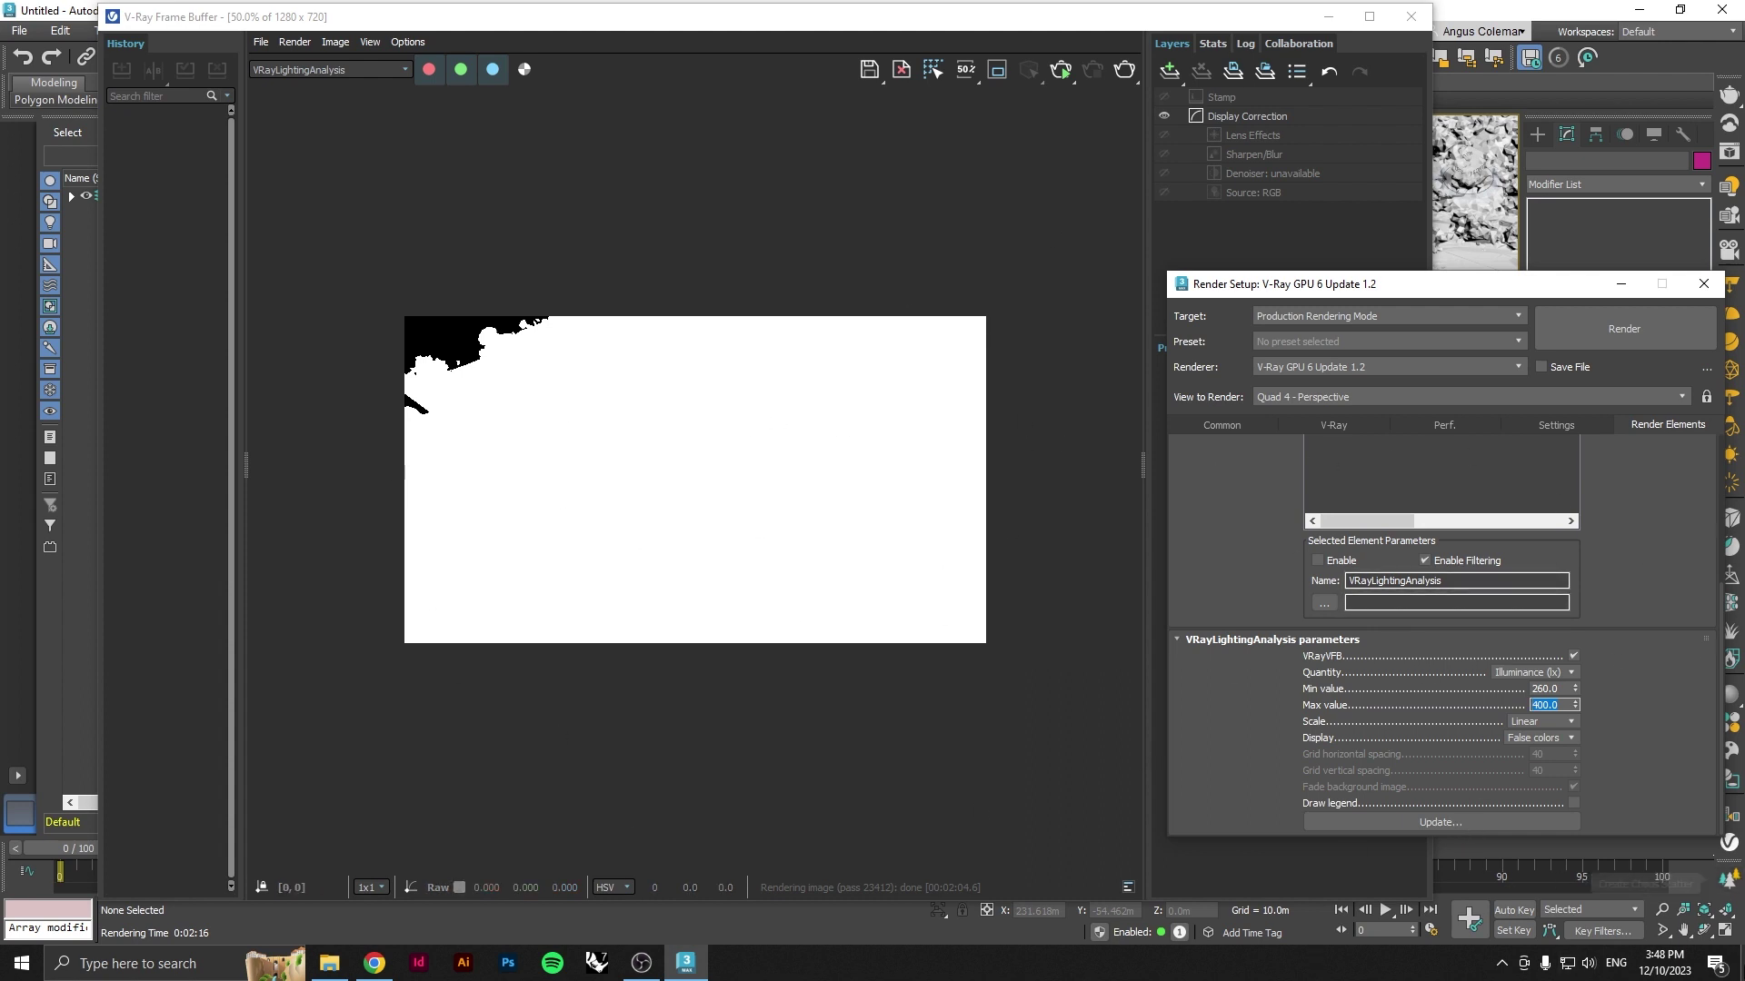
{"action": "type", "text": "50000"}
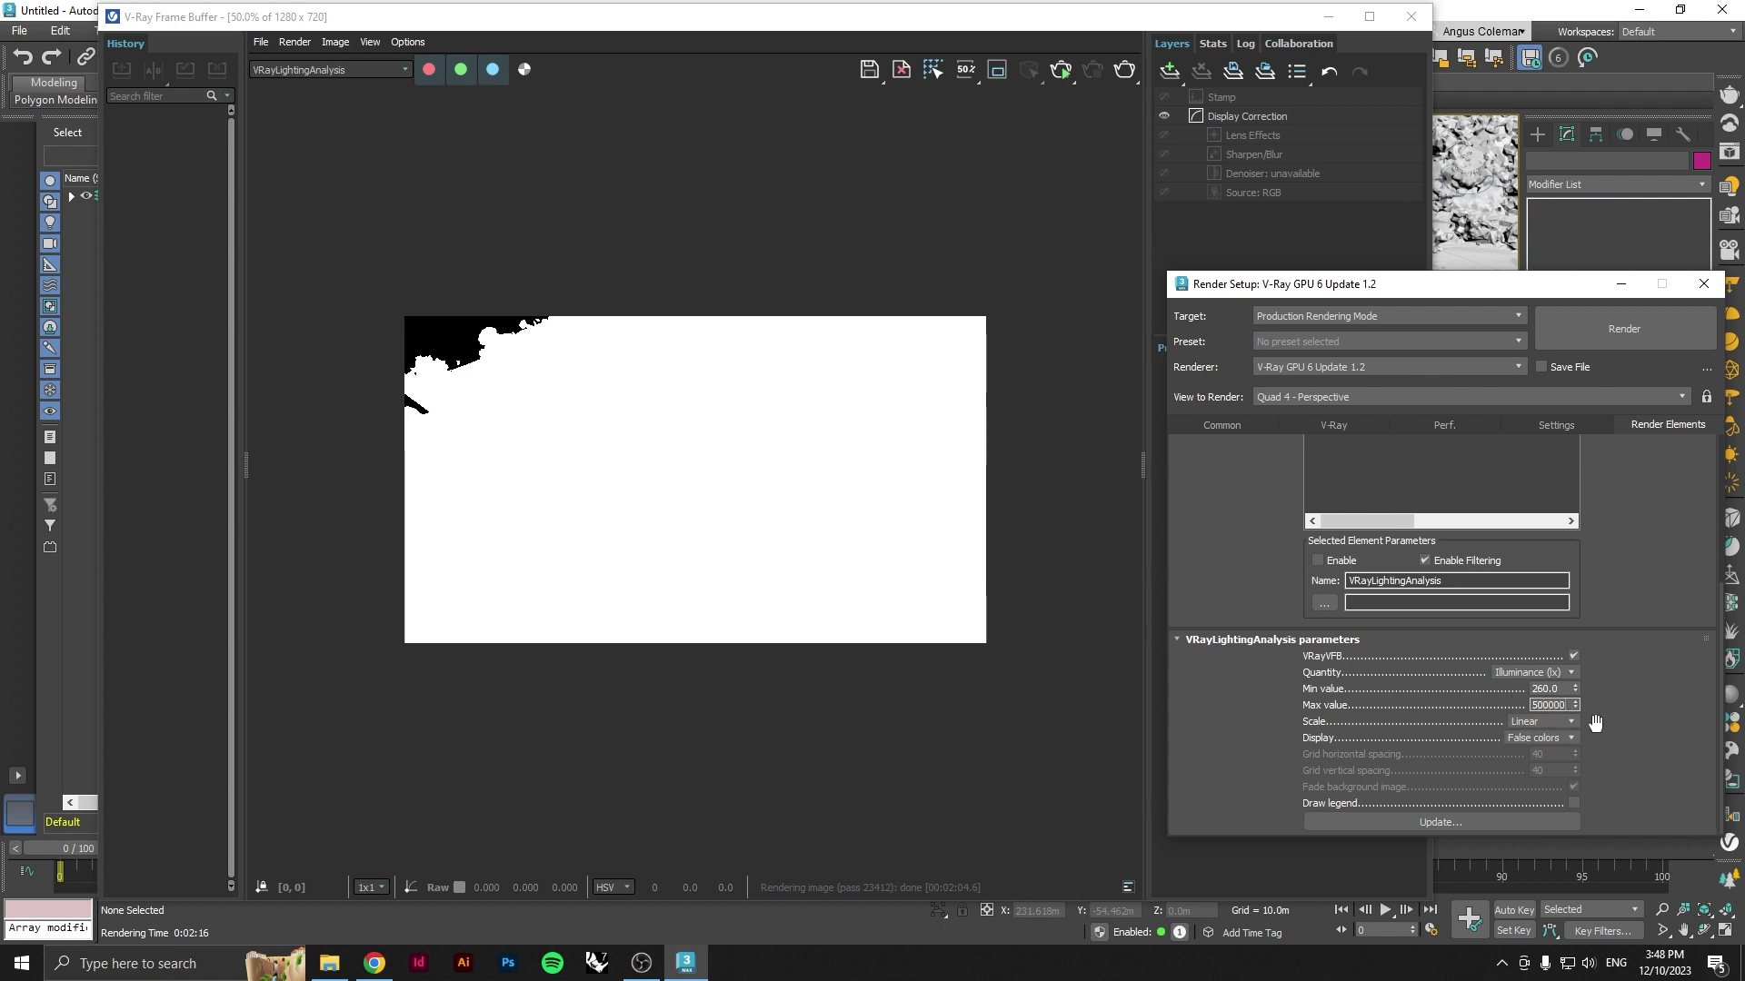
{"action": "left_click", "coordinate": [1573, 803]}
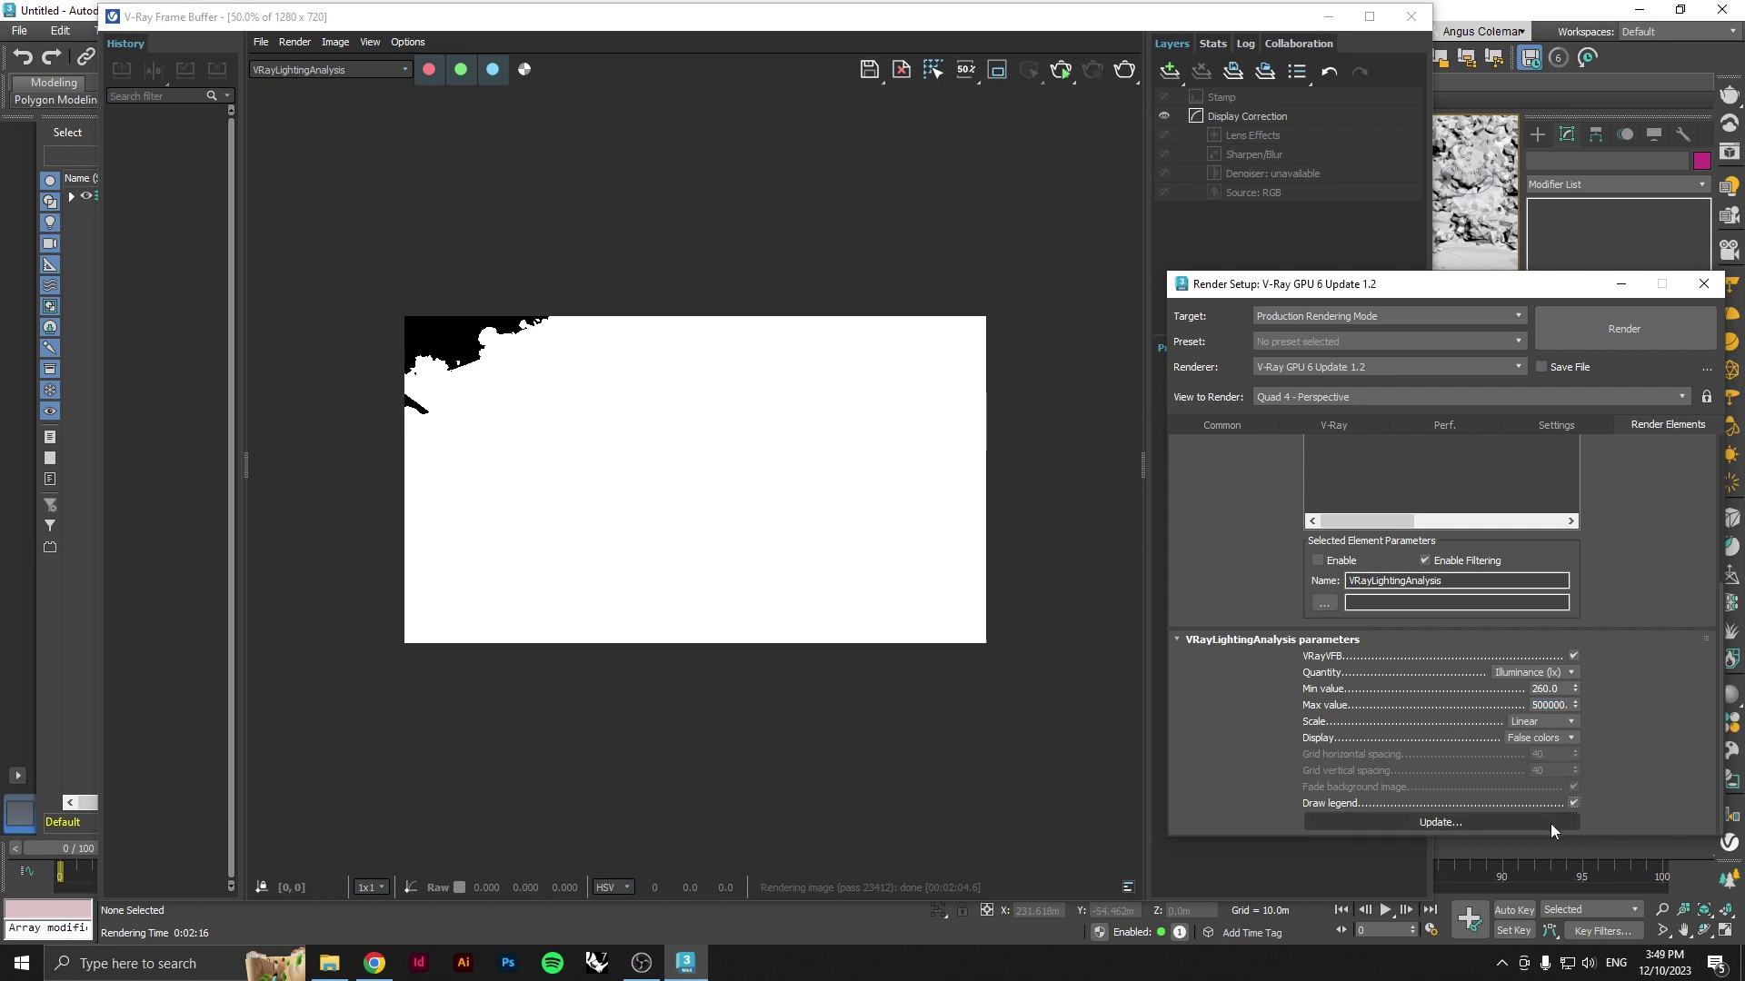
{"action": "left_click", "coordinate": [1550, 824]}
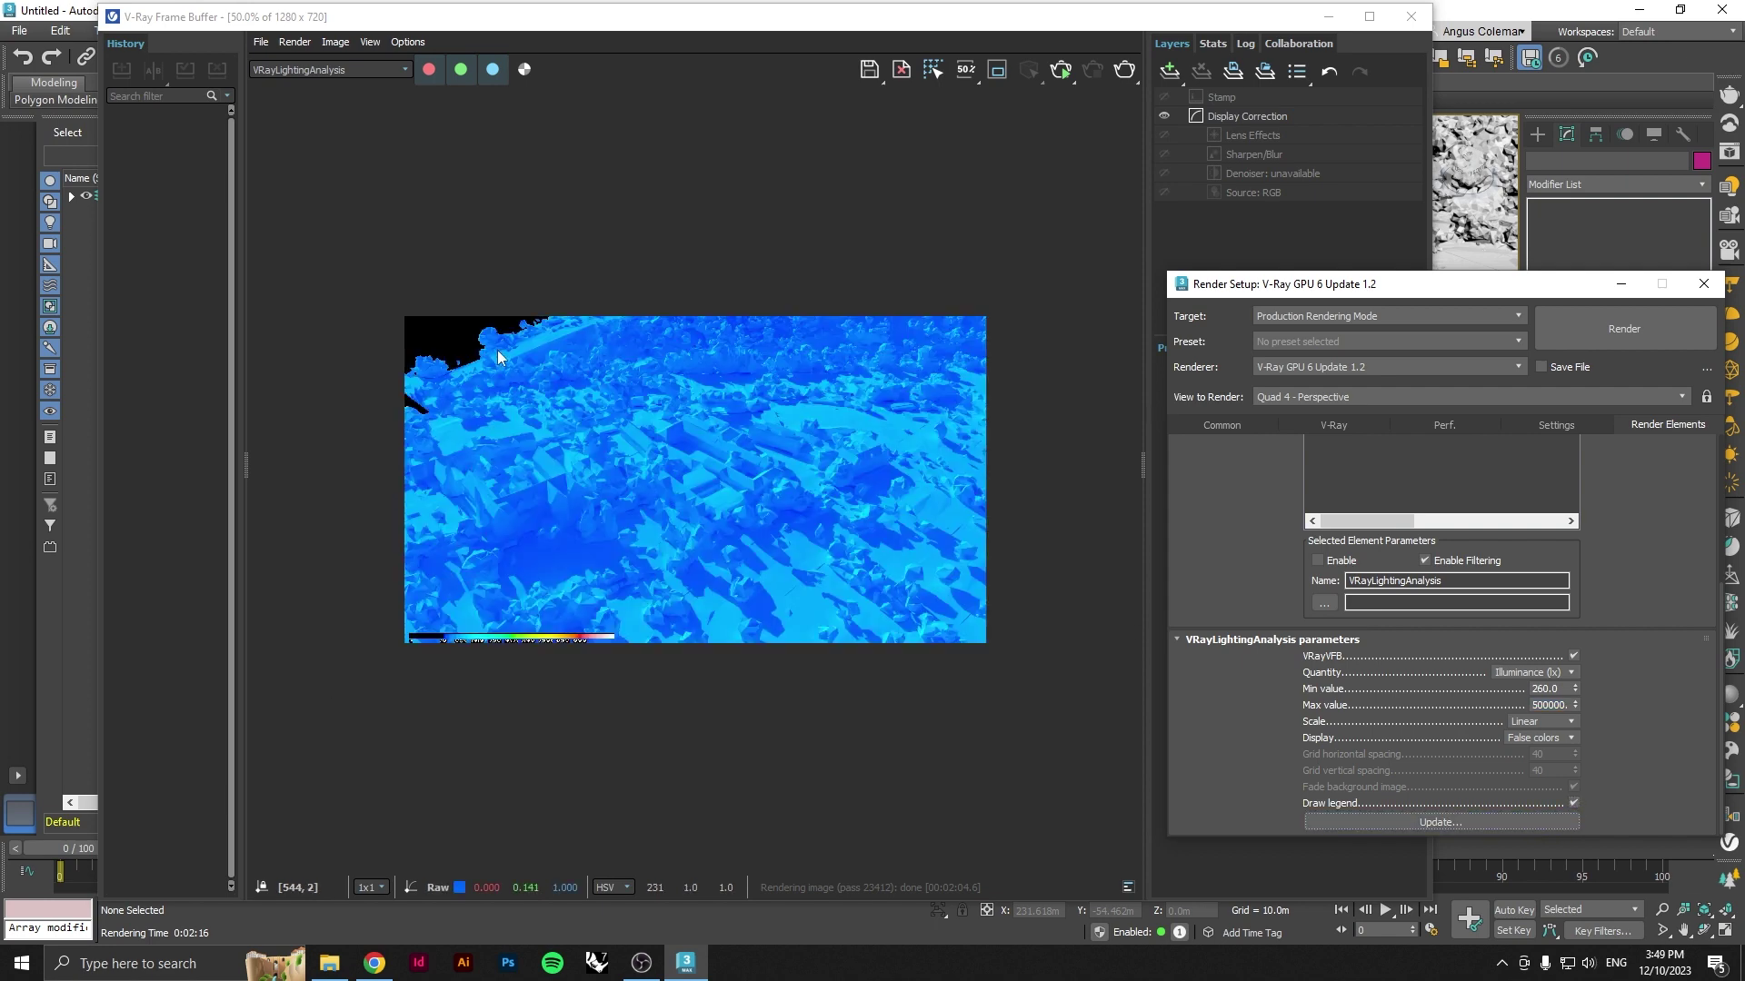
- Inspect the false-color image up close, set the lighting analysis max value to 150000 and update it
{"action": "scroll", "coordinate": [460, 636], "scroll_direction": "up", "scroll_amount": 3}
{"action": "scroll", "coordinate": [467, 647], "scroll_direction": "down", "scroll_amount": 3}
{"action": "scroll", "coordinate": [467, 646], "scroll_direction": "up", "scroll_amount": 2}
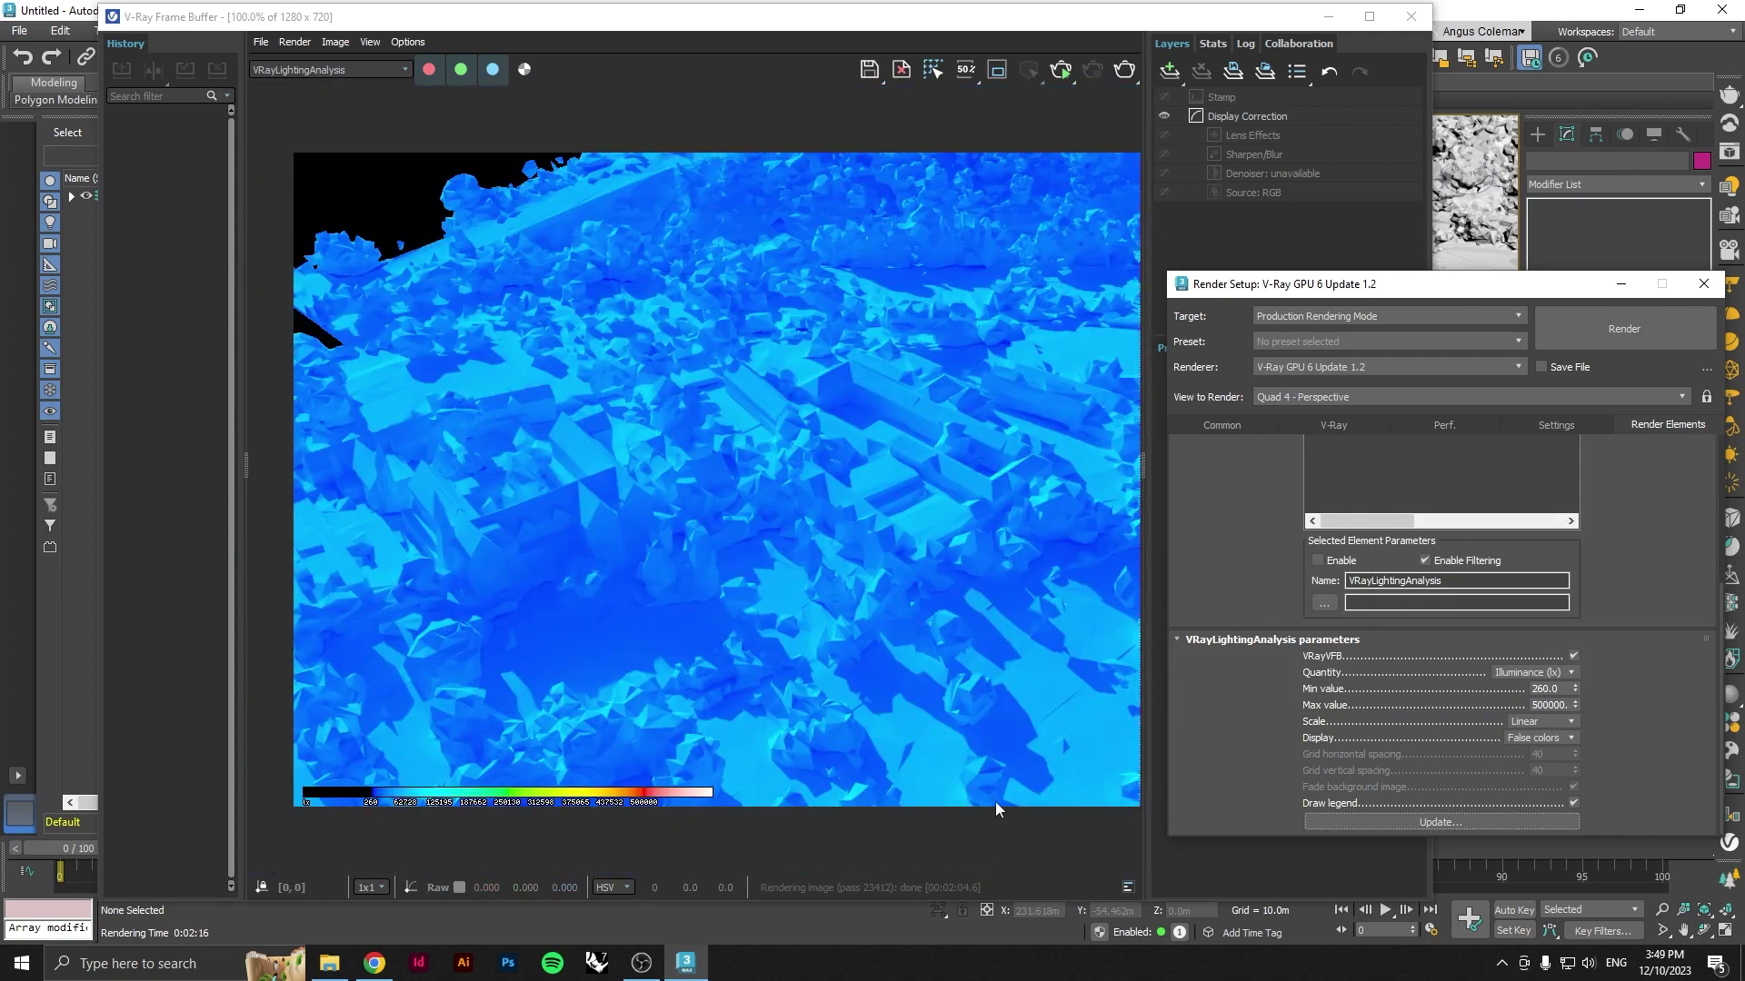
{"action": "double_click", "coordinate": [1555, 706]}
{"action": "type", "text": "150000"}
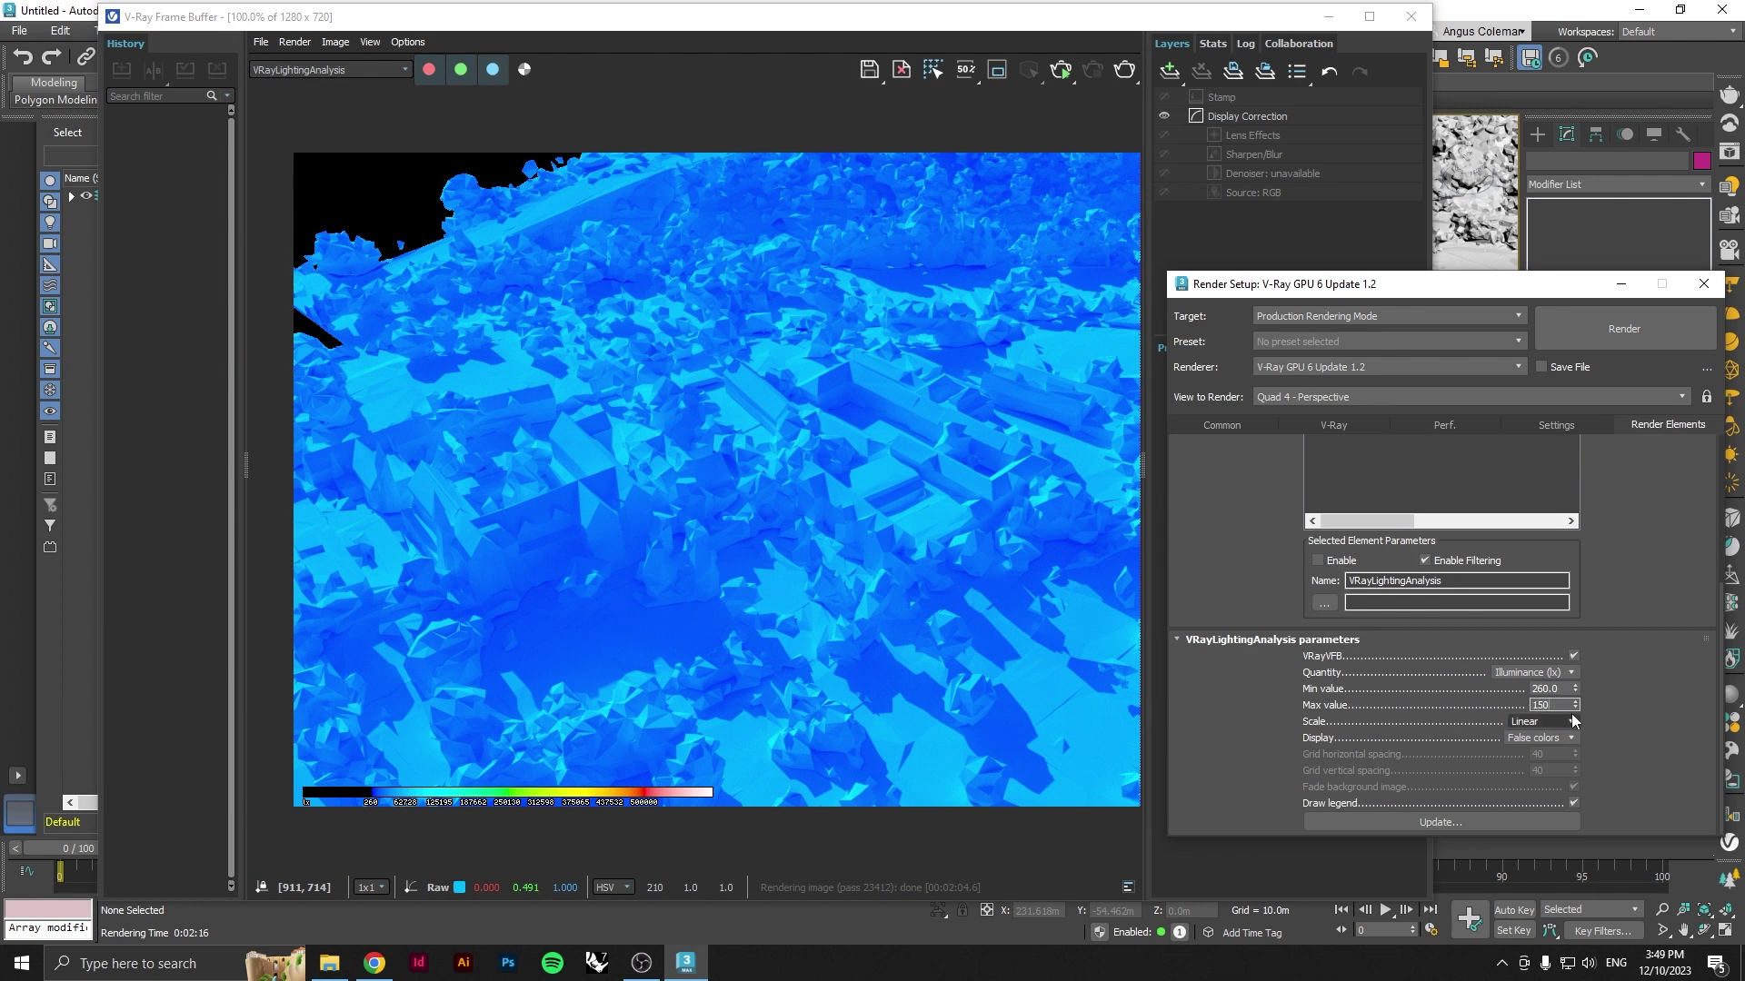
{"action": "left_click", "coordinate": [1497, 823]}
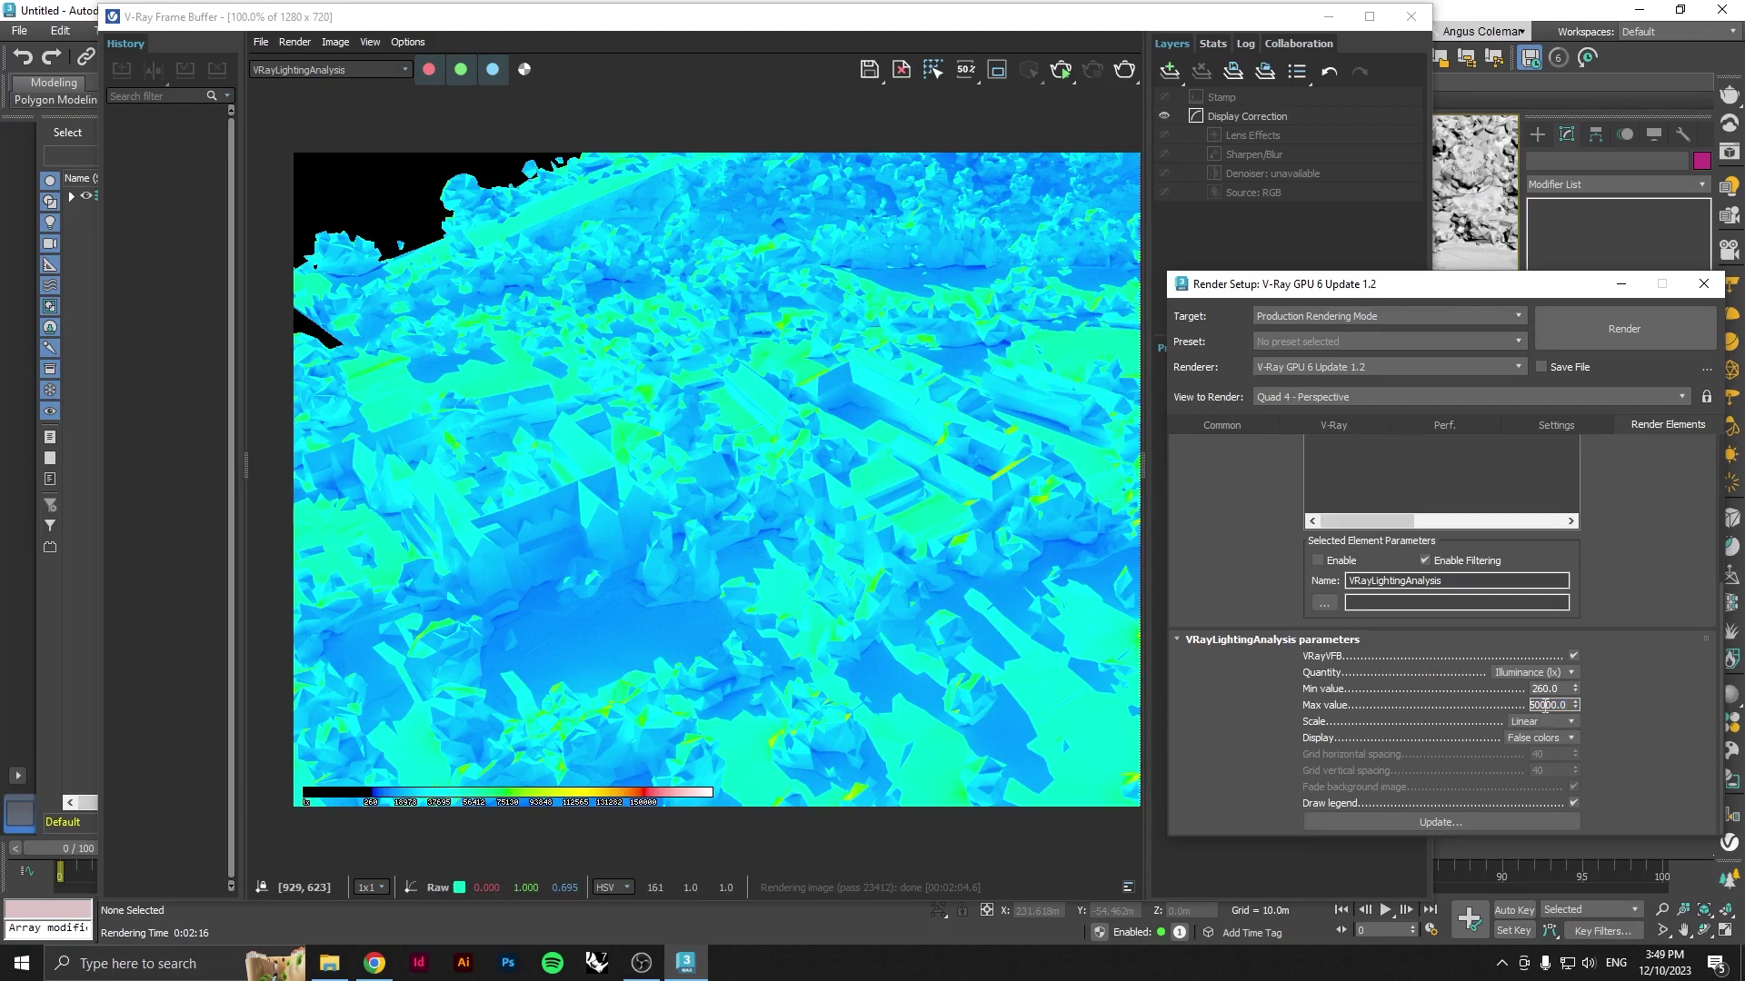
- Try lighting analysis max values of 125000 and 100000, updating the false-color image after each
{"action": "type", "text": "1000"}
{"action": "key", "text": "Return"}
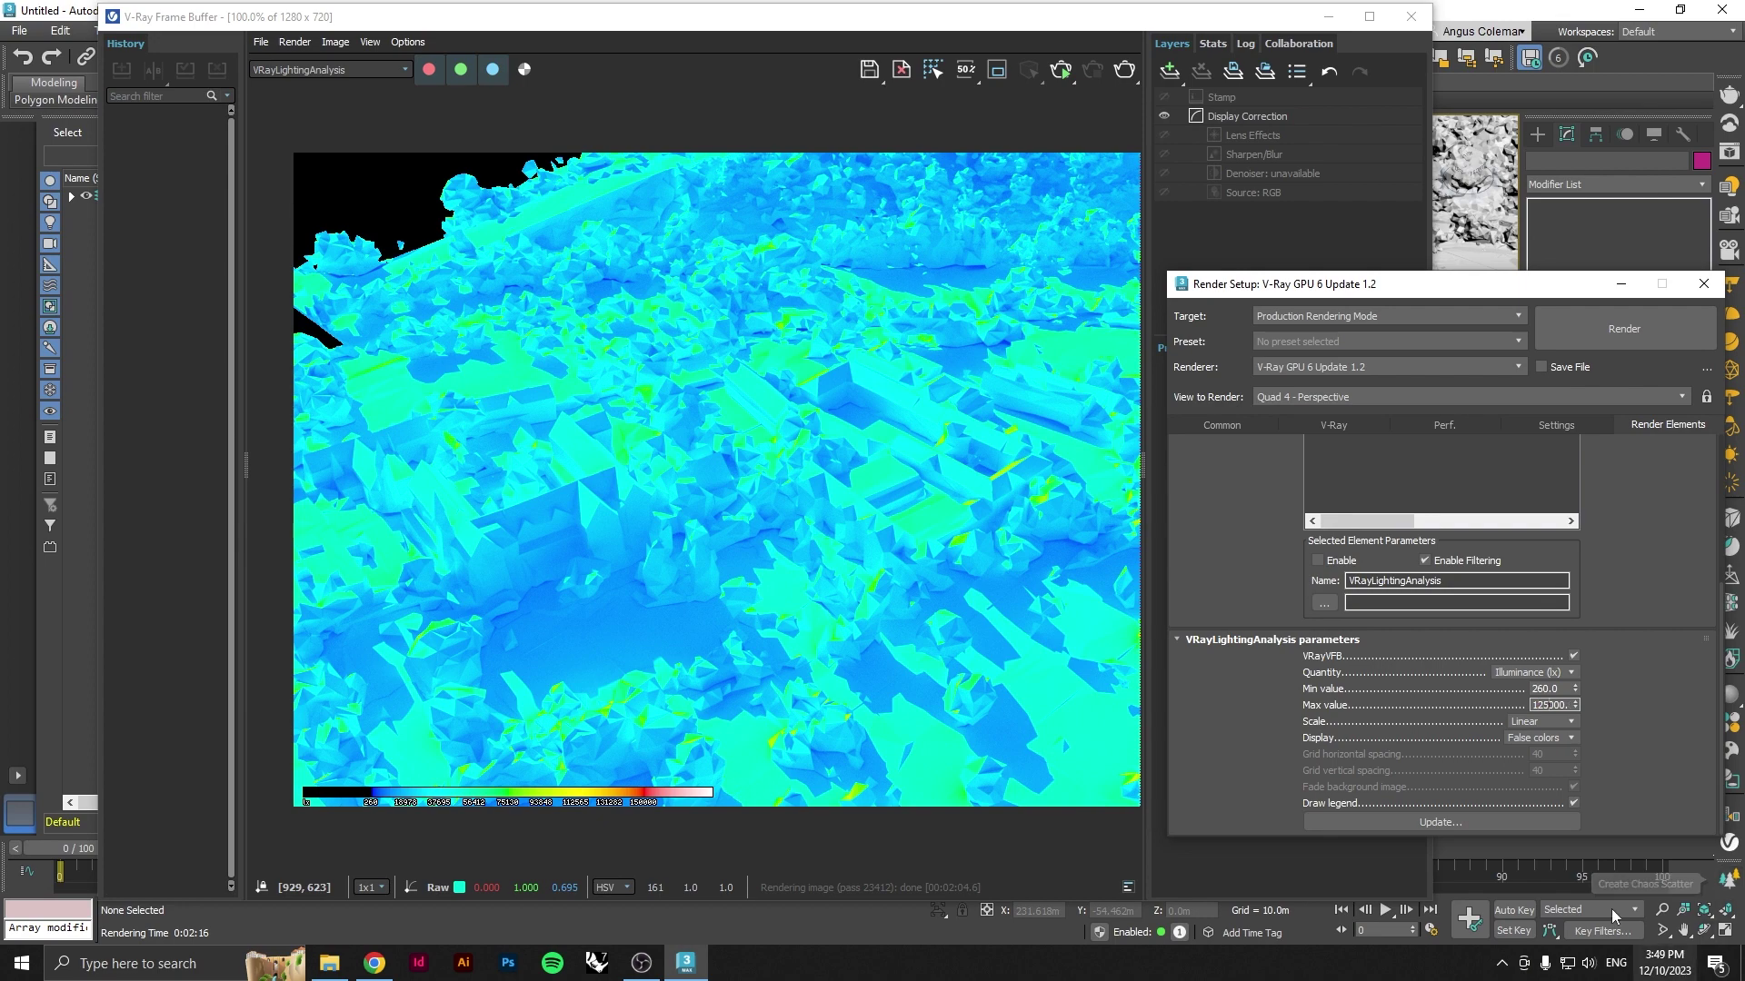
{"action": "left_click", "coordinate": [1504, 827]}
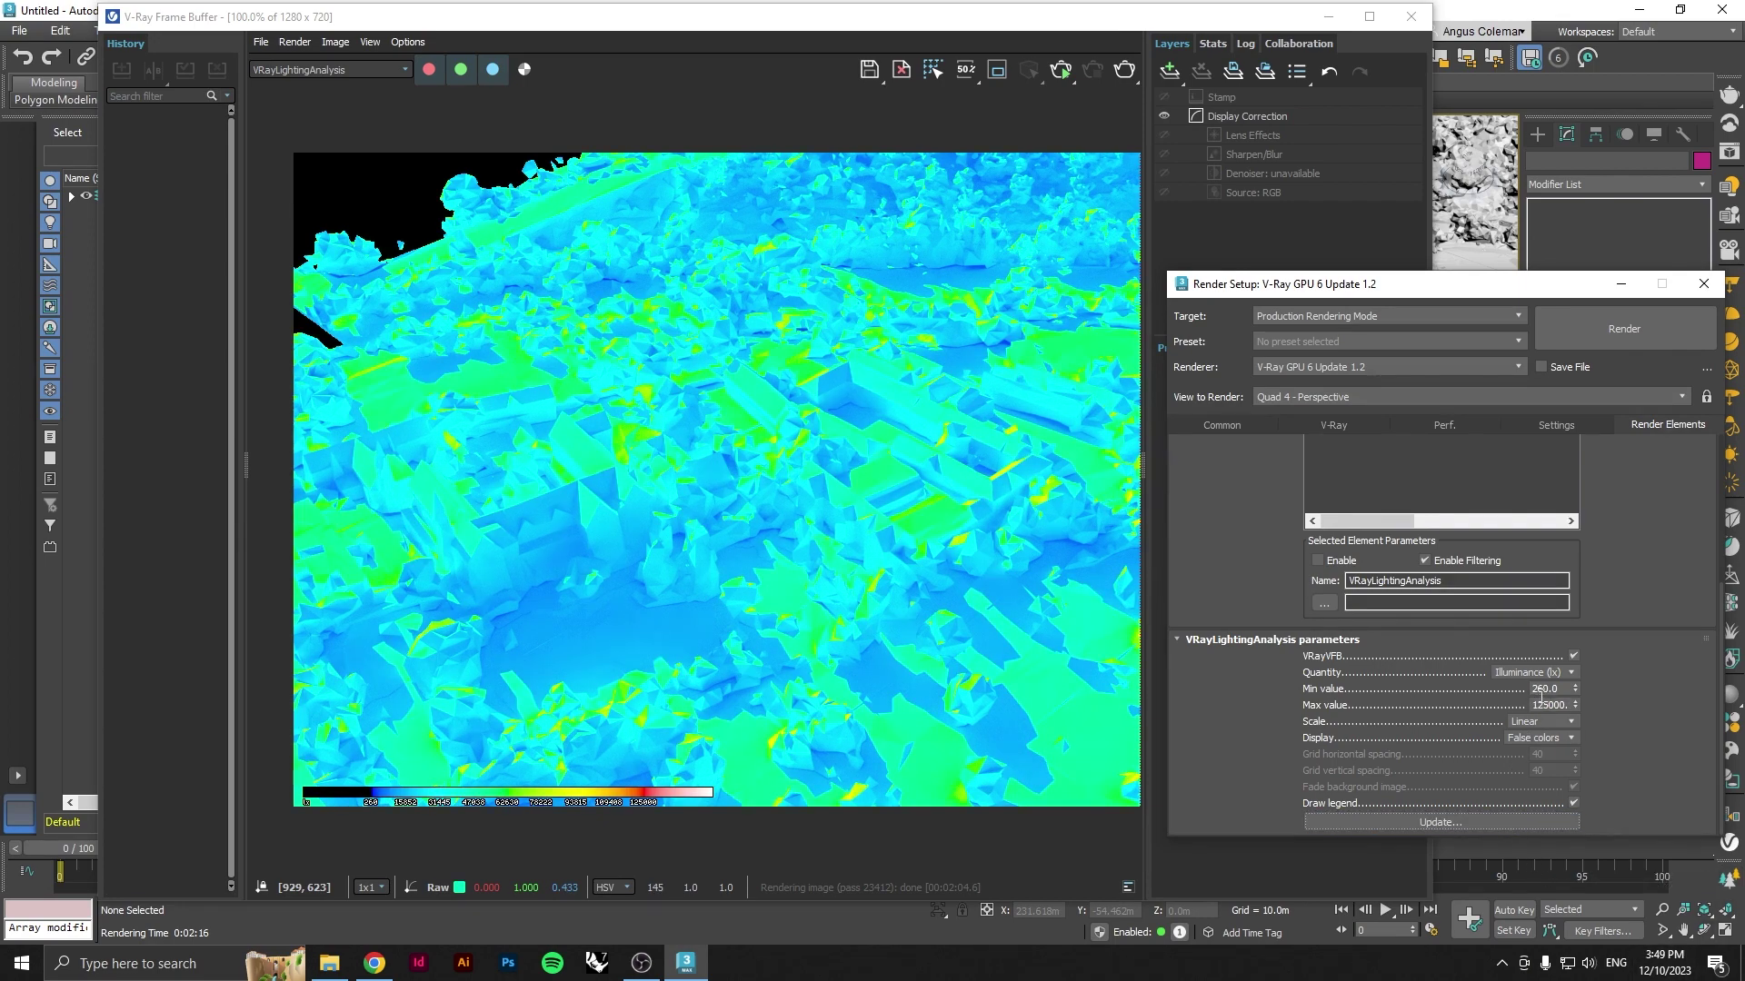
{"action": "left_click", "coordinate": [1548, 708]}
{"action": "type", "text": "1000"}
{"action": "key", "text": "Return"}
{"action": "left_click", "coordinate": [1498, 816]}
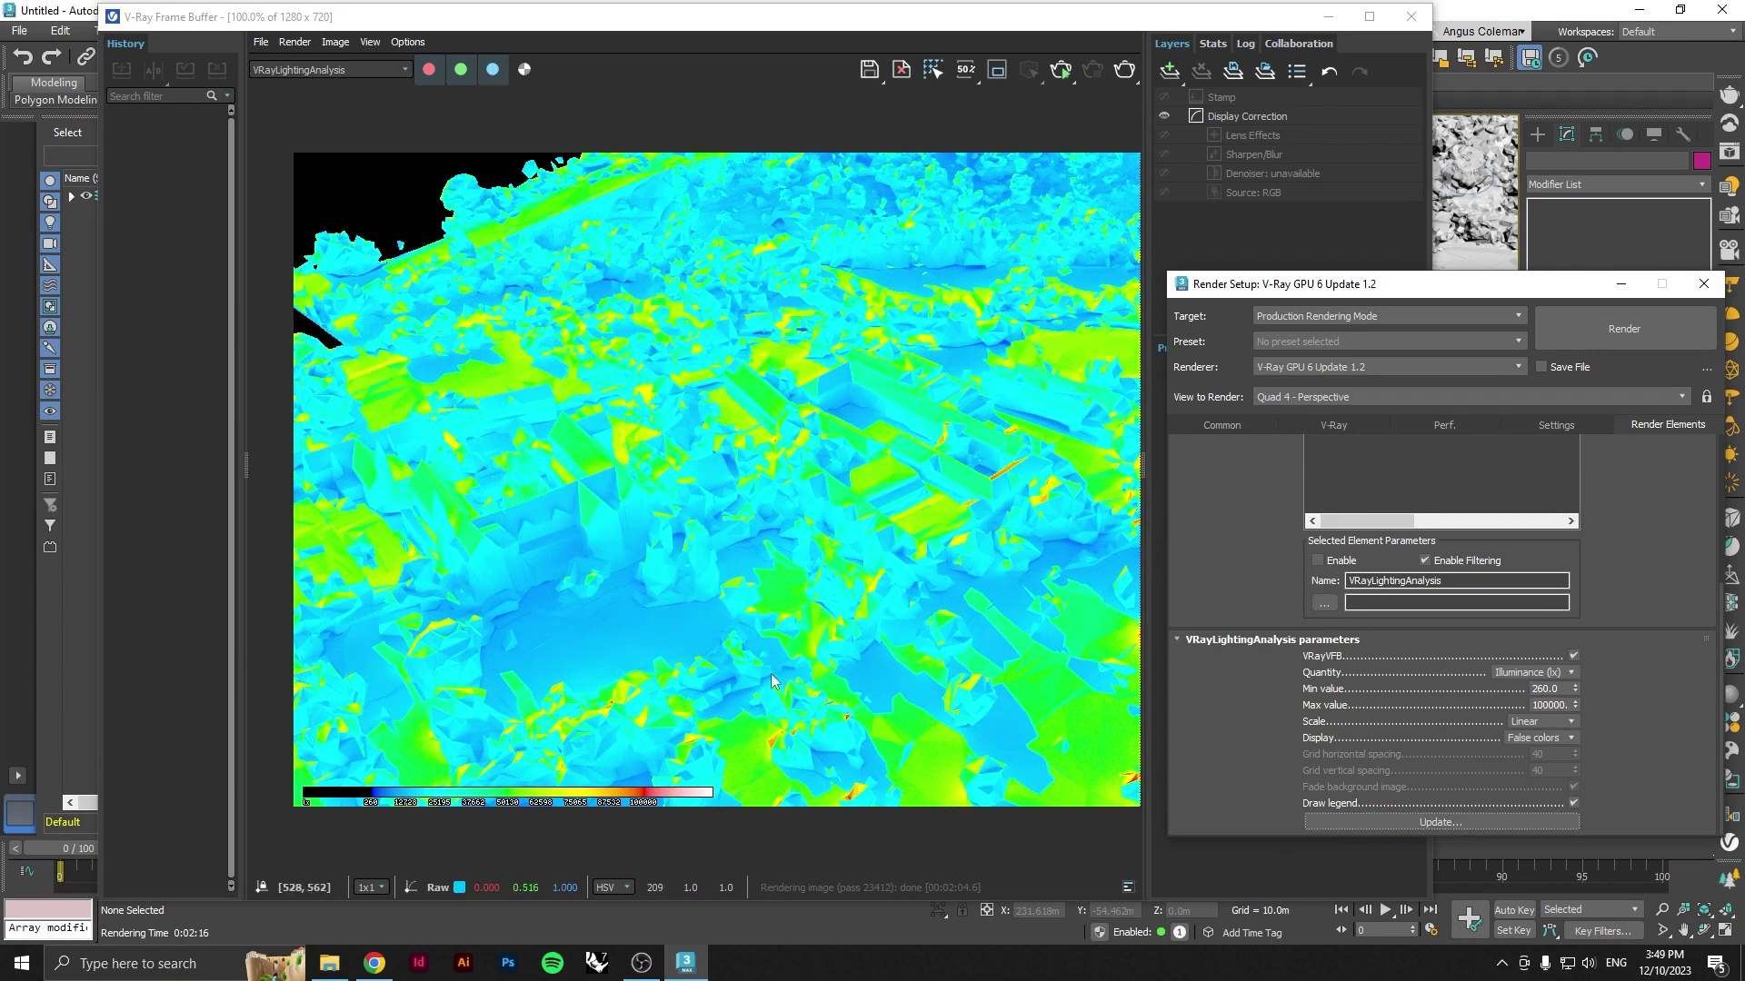
- Set the lighting analysis max value to 95000 and min value to 12000, updating the false-color image
{"action": "double_click", "coordinate": [1543, 707]}
{"action": "type", "text": "95"}
{"action": "left_click", "coordinate": [1470, 823]}
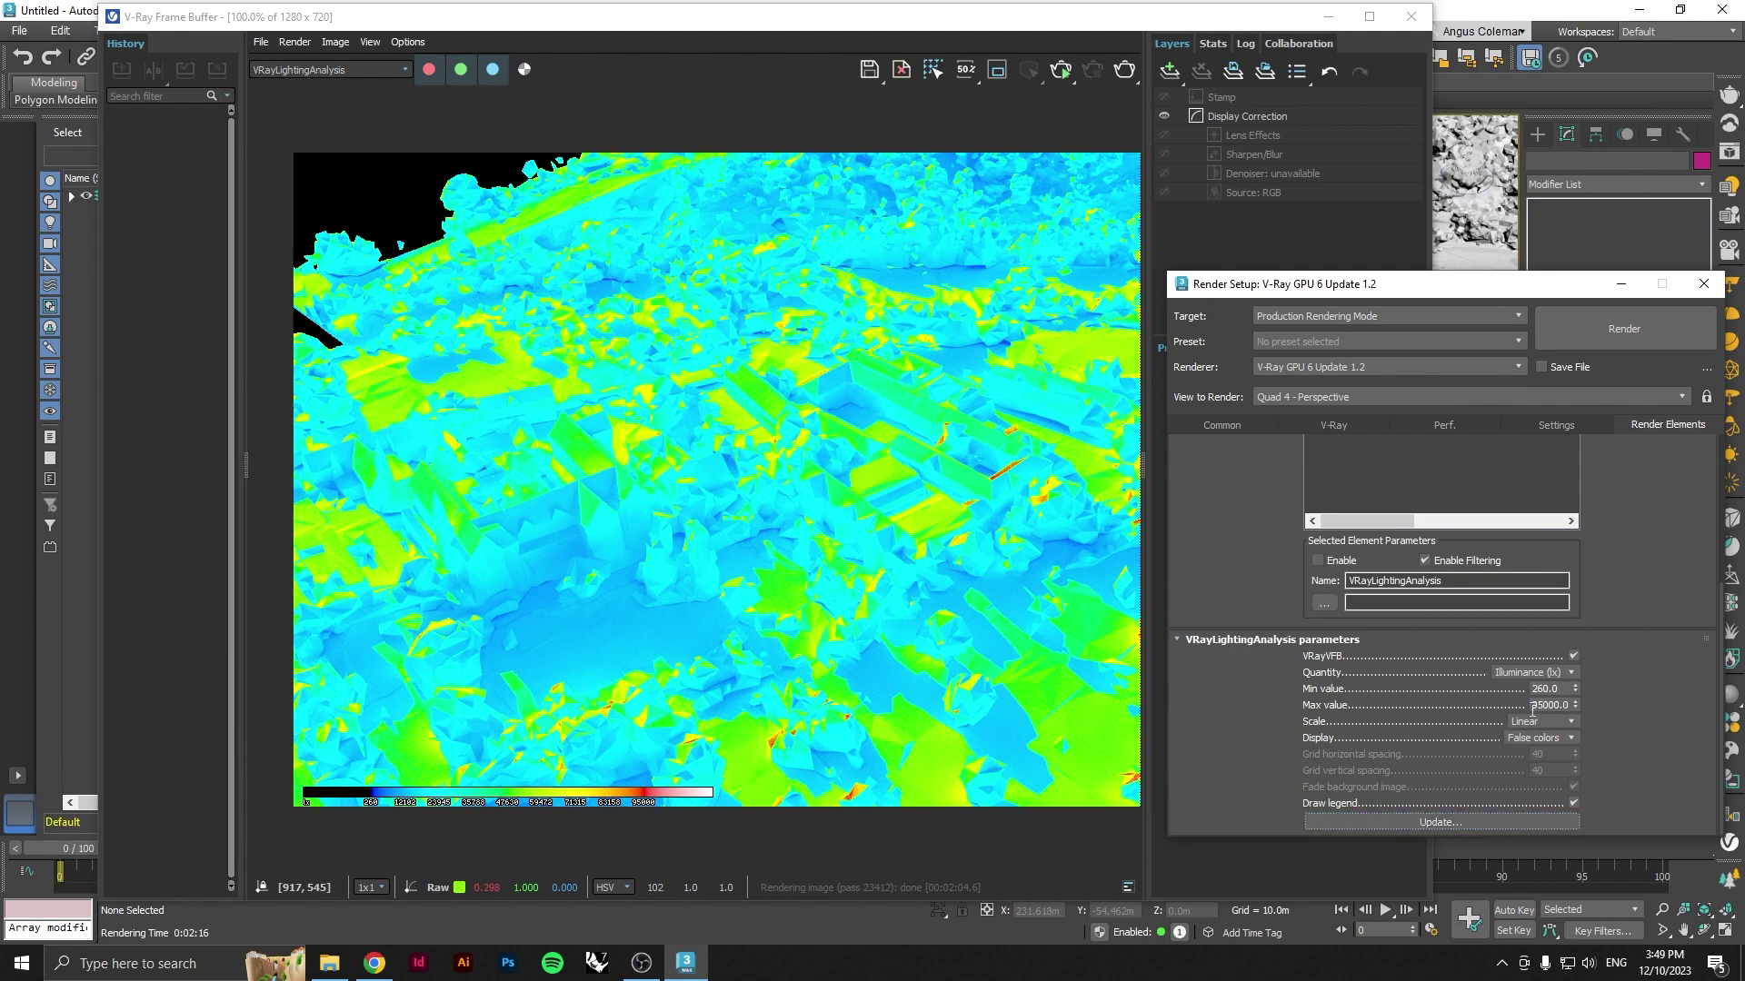
{"action": "left_click", "coordinate": [1553, 689]}
{"action": "type", "text": "12000"}
{"action": "left_click", "coordinate": [1485, 823]}
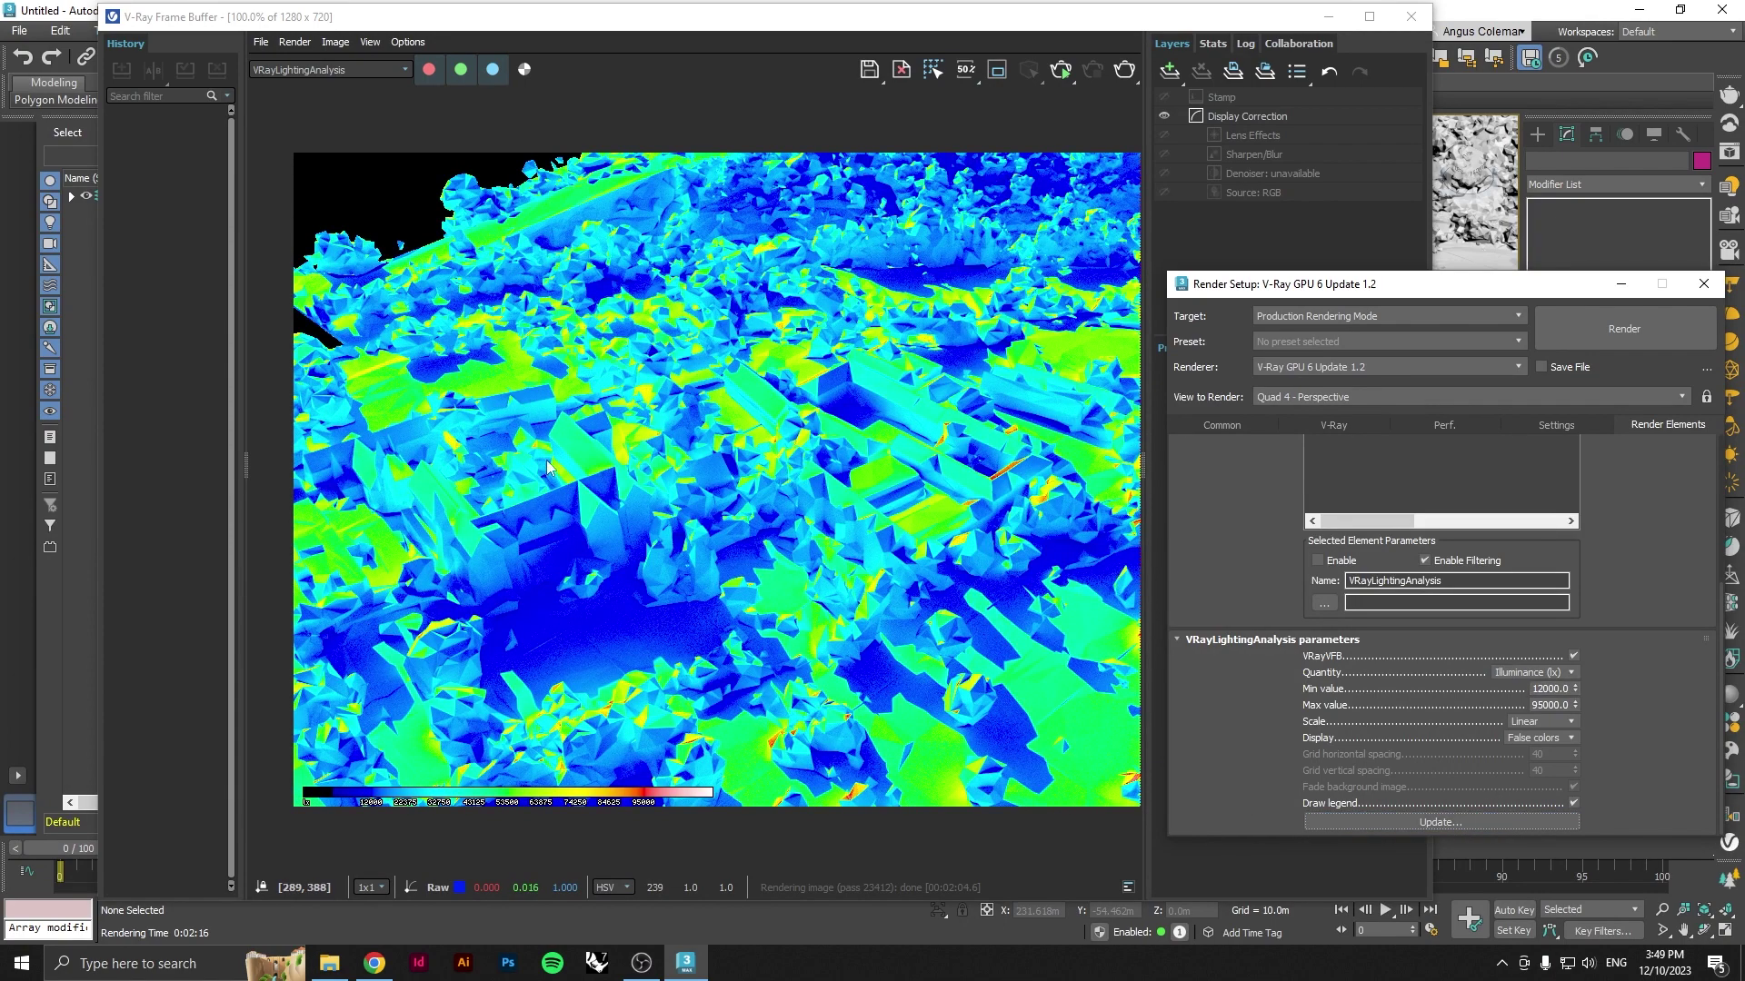
- Set the lighting analysis max value to 80000 and update the false-color image
{"action": "left_click", "coordinate": [1535, 705]}
{"action": "type", "text": "80000"}
{"action": "key", "text": "Return"}
{"action": "left_click", "coordinate": [1495, 826]}
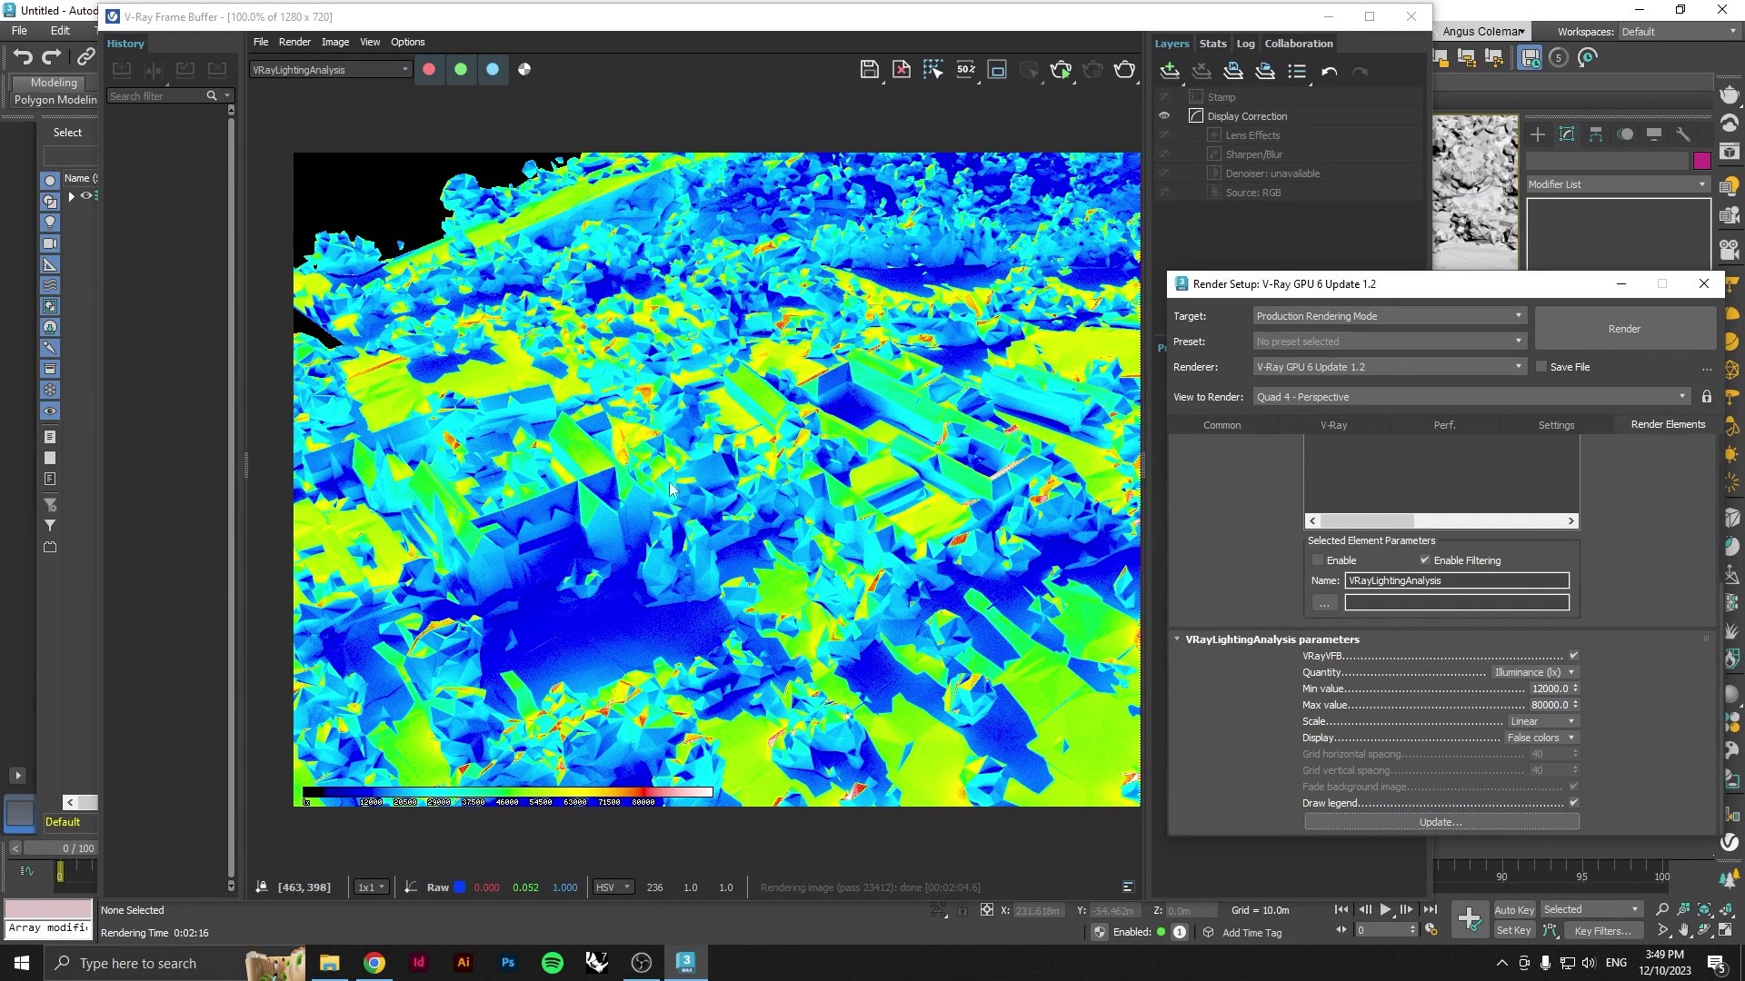
- Set the lighting analysis max value to 75000 and update the image again
{"action": "double_click", "coordinate": [1546, 705]}
{"action": "type", "text": "75000"}
{"action": "key", "text": "Return"}
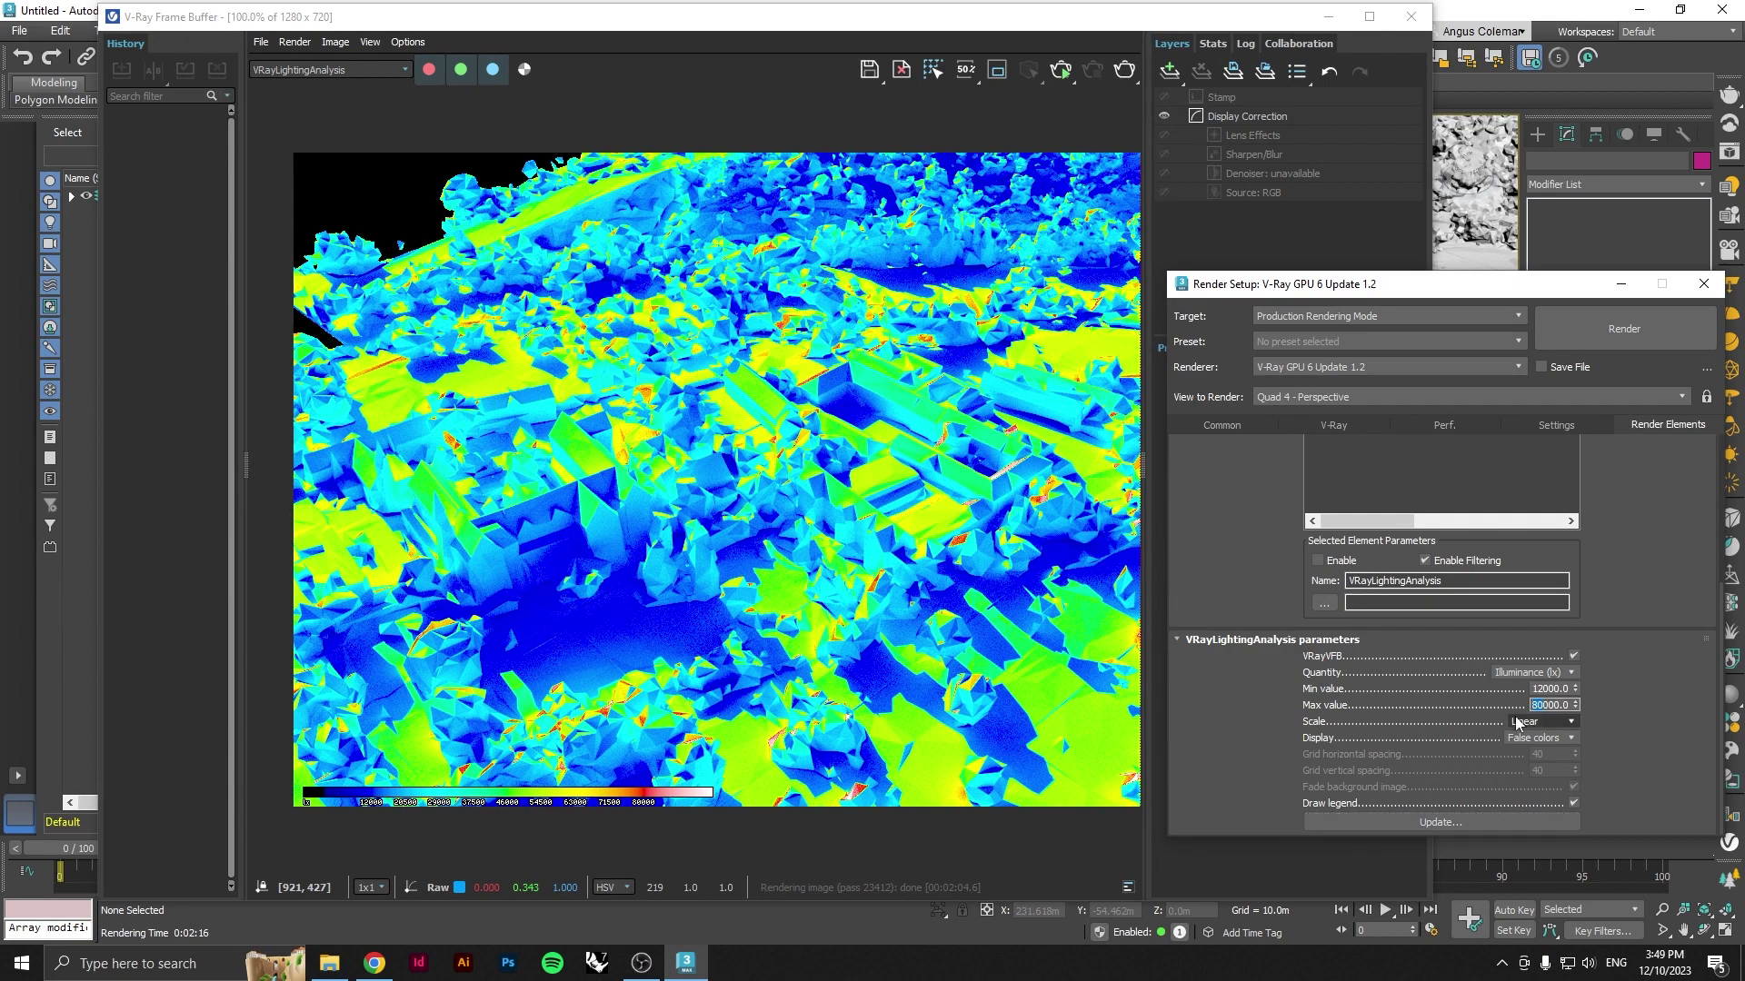
{"action": "left_click", "coordinate": [1498, 821]}
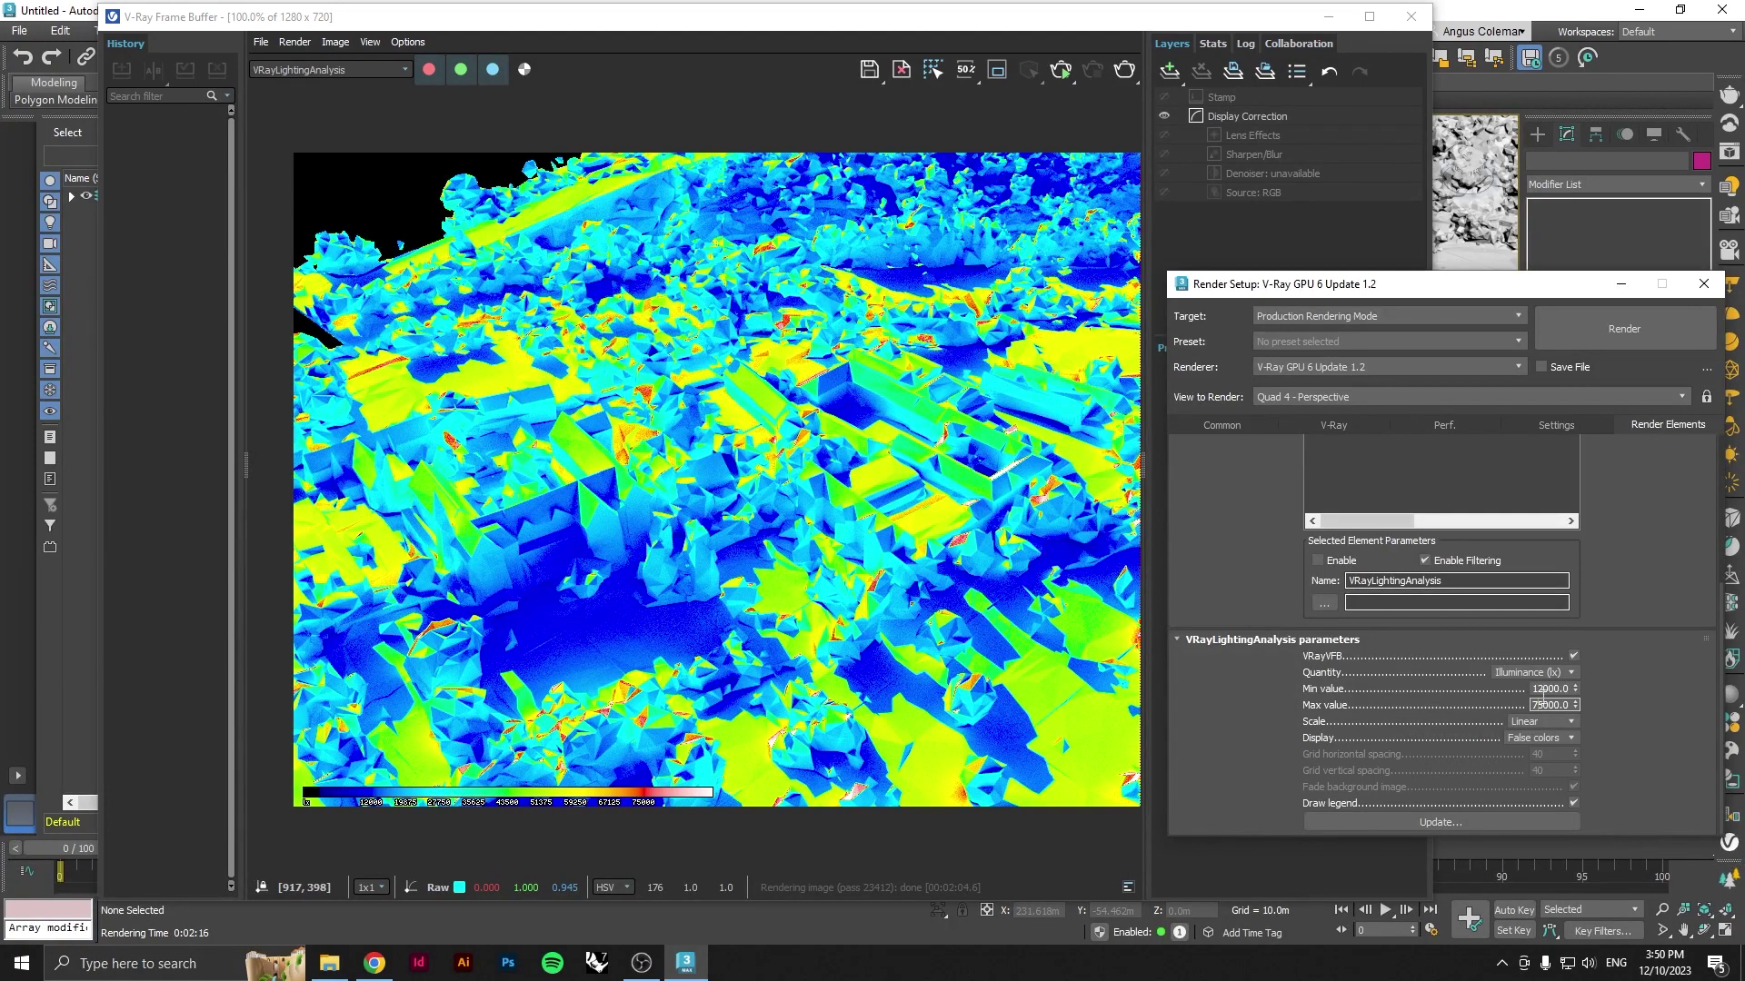
- Keep the Linear scale, switch the lighting analysis display to Grid overlay and update the image
{"action": "left_click", "coordinate": [1561, 721]}
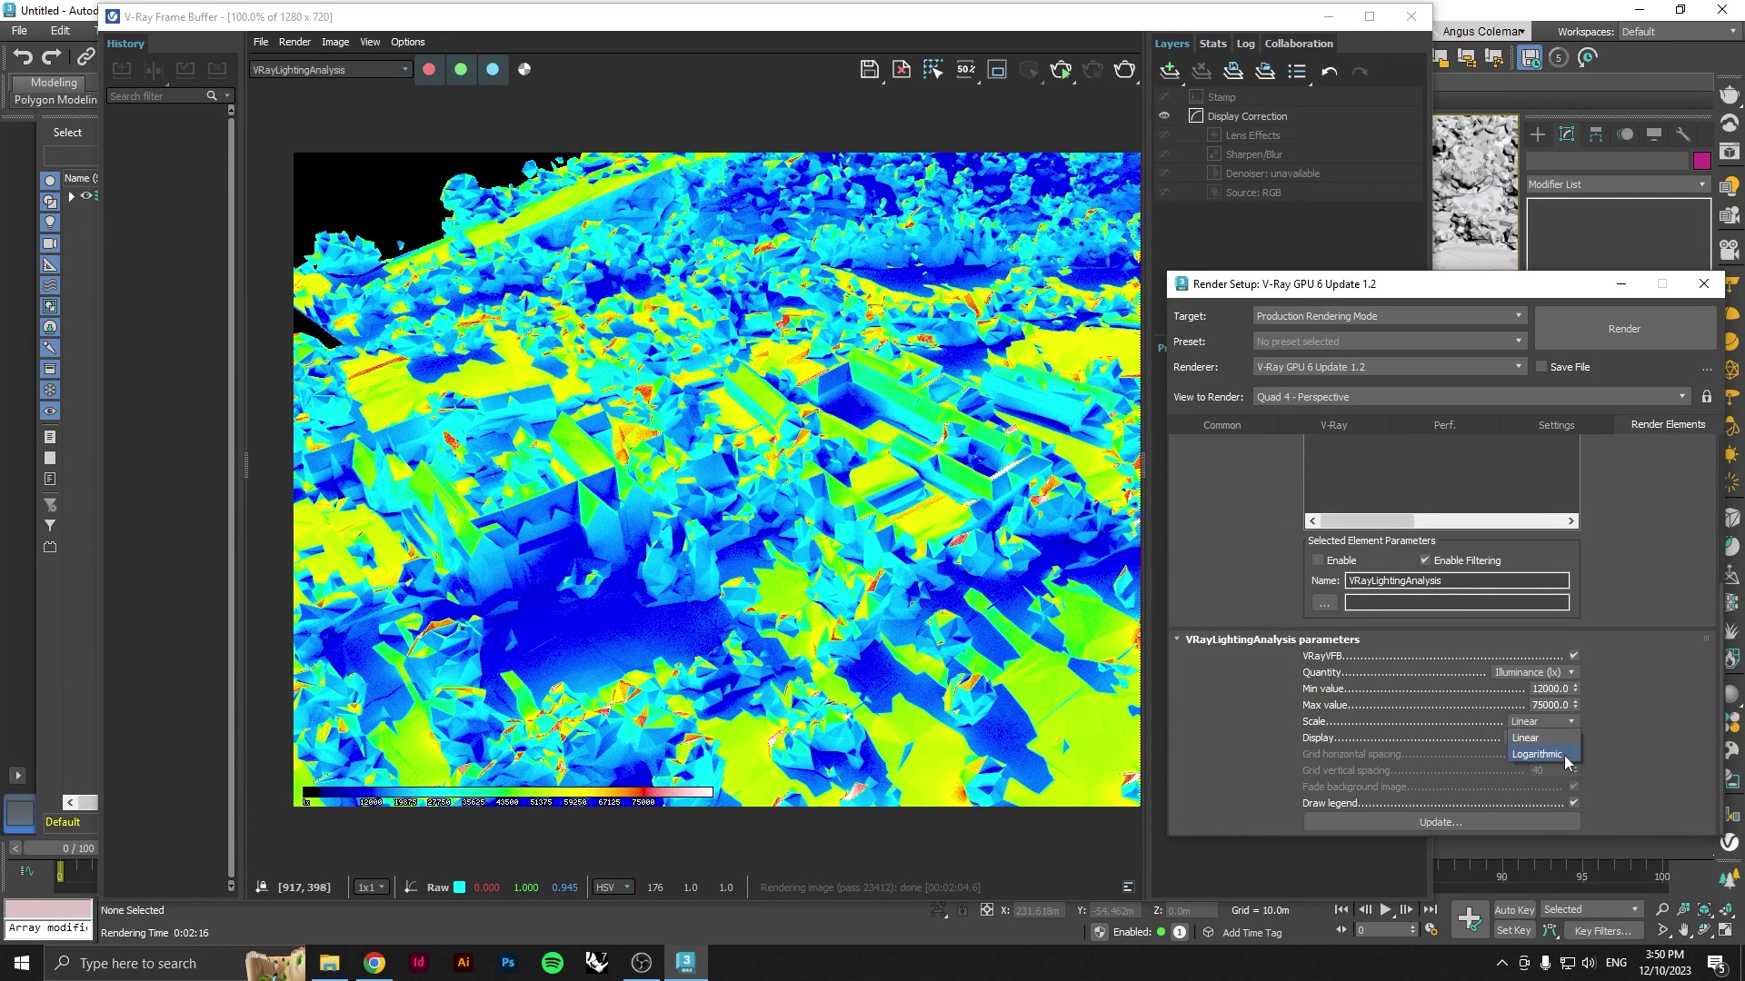
{"action": "left_click", "coordinate": [1616, 734]}
{"action": "left_click", "coordinate": [1571, 738]}
{"action": "left_click", "coordinate": [1545, 774]}
{"action": "left_click", "coordinate": [1470, 821]}
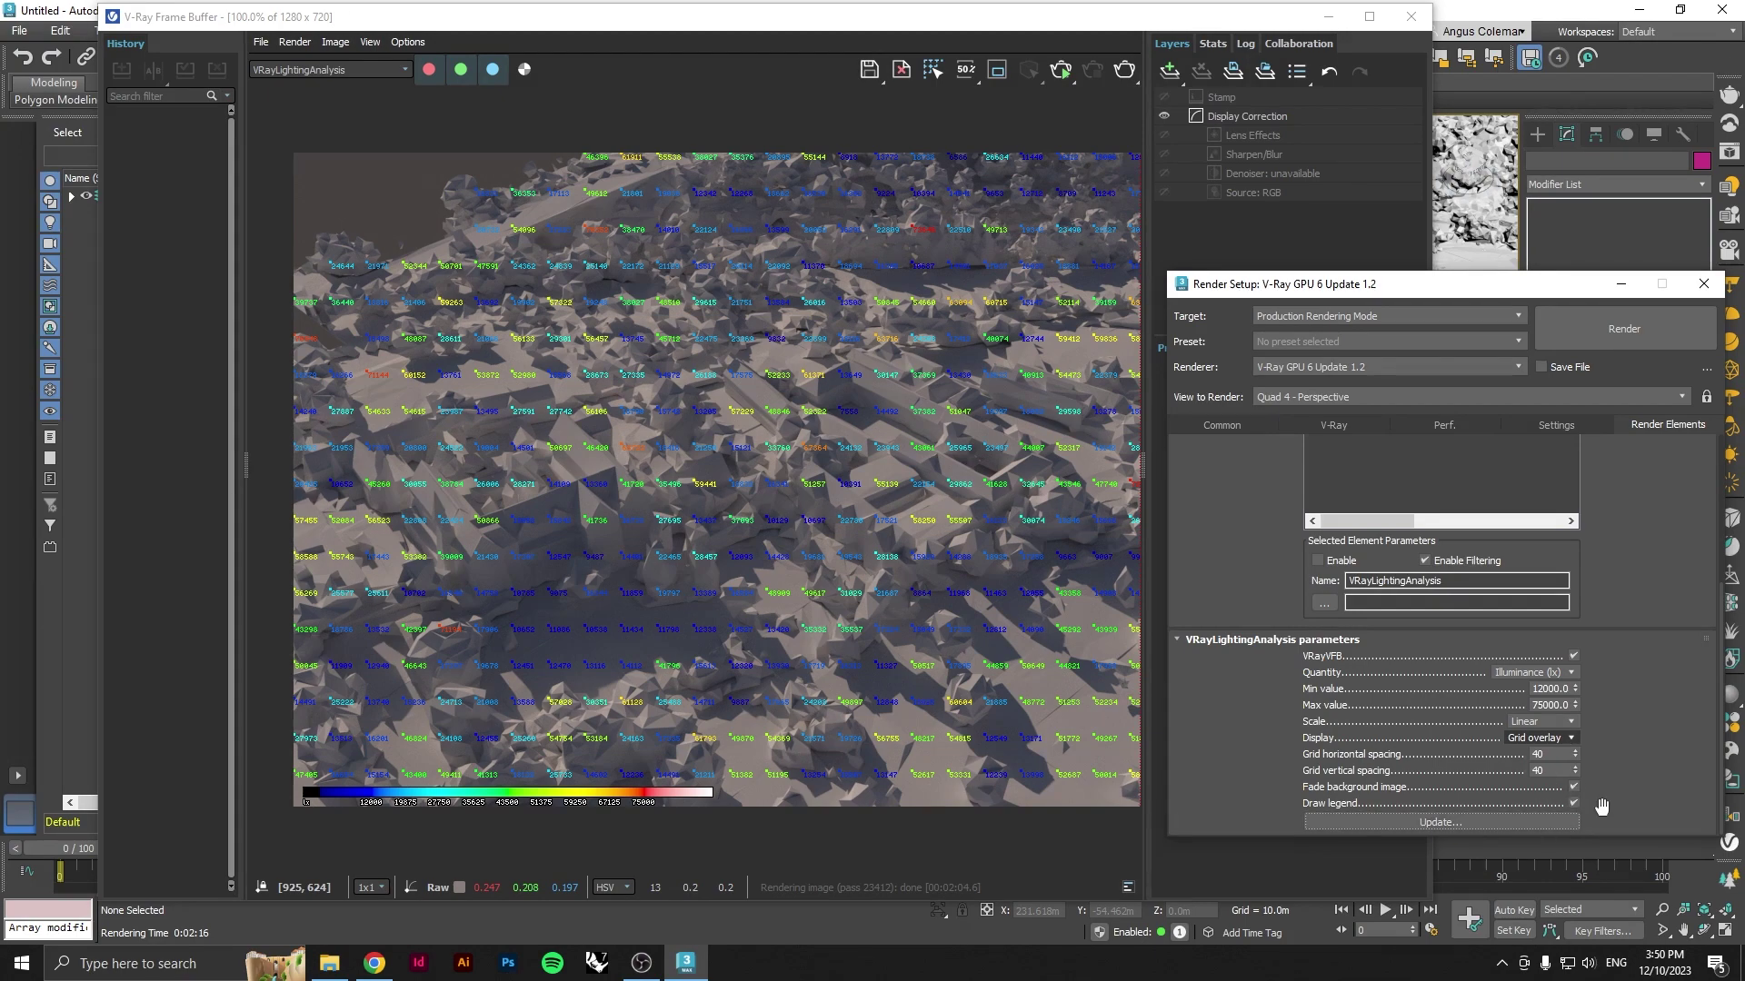
- Return the lighting analysis display to False colors and update the image
{"action": "left_click", "coordinate": [1563, 739]}
{"action": "left_click", "coordinate": [1545, 755]}
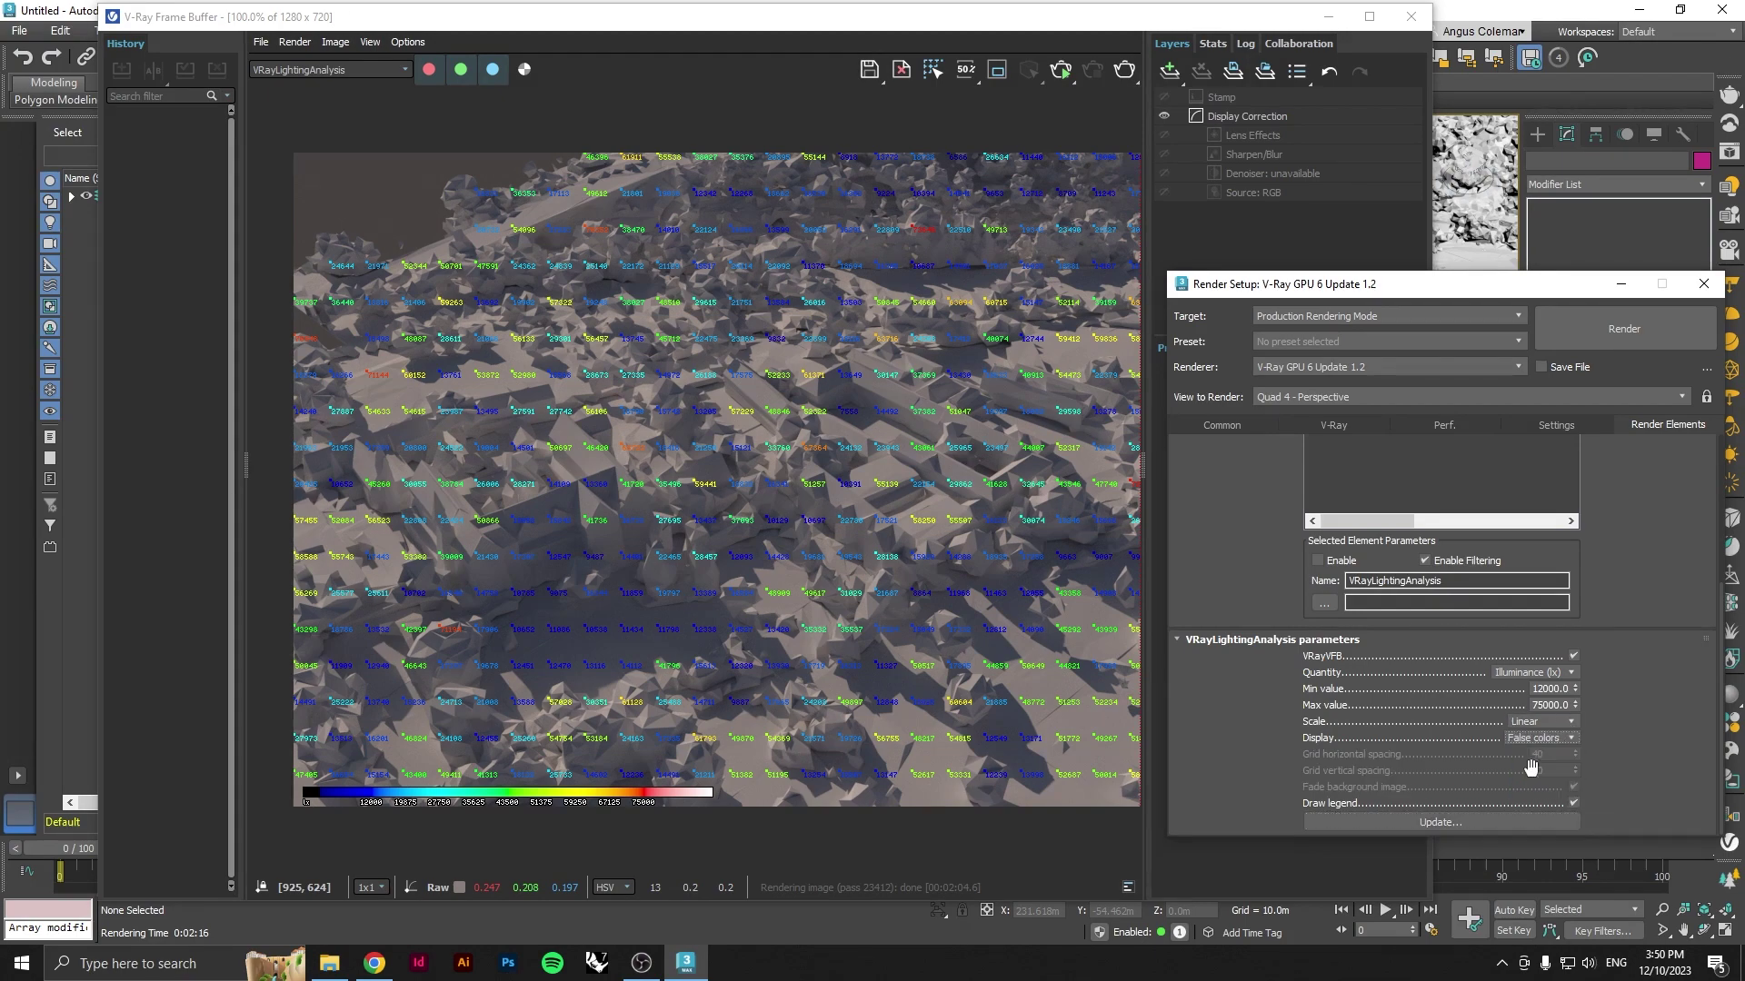
{"action": "left_click", "coordinate": [1495, 823]}
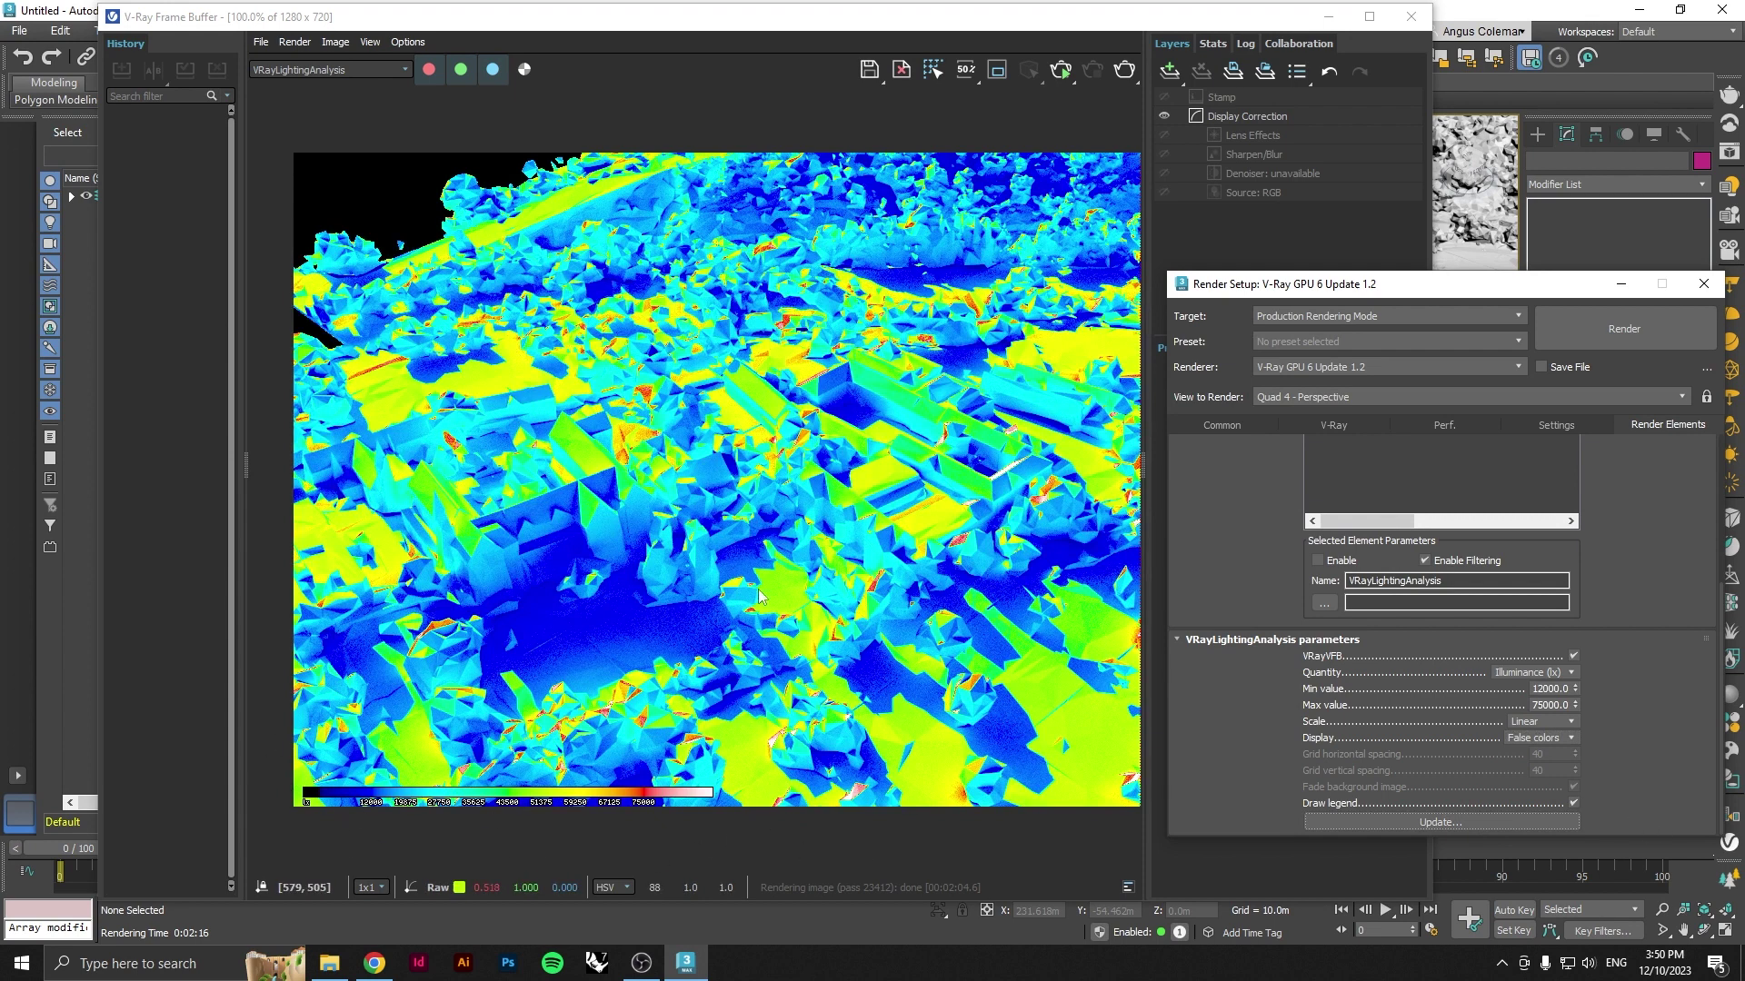
- Save the current VRayLightingAnalysis channel as a JPEG file named Abottsford in the renderoutput folder
{"action": "left_click", "coordinate": [727, 34]}
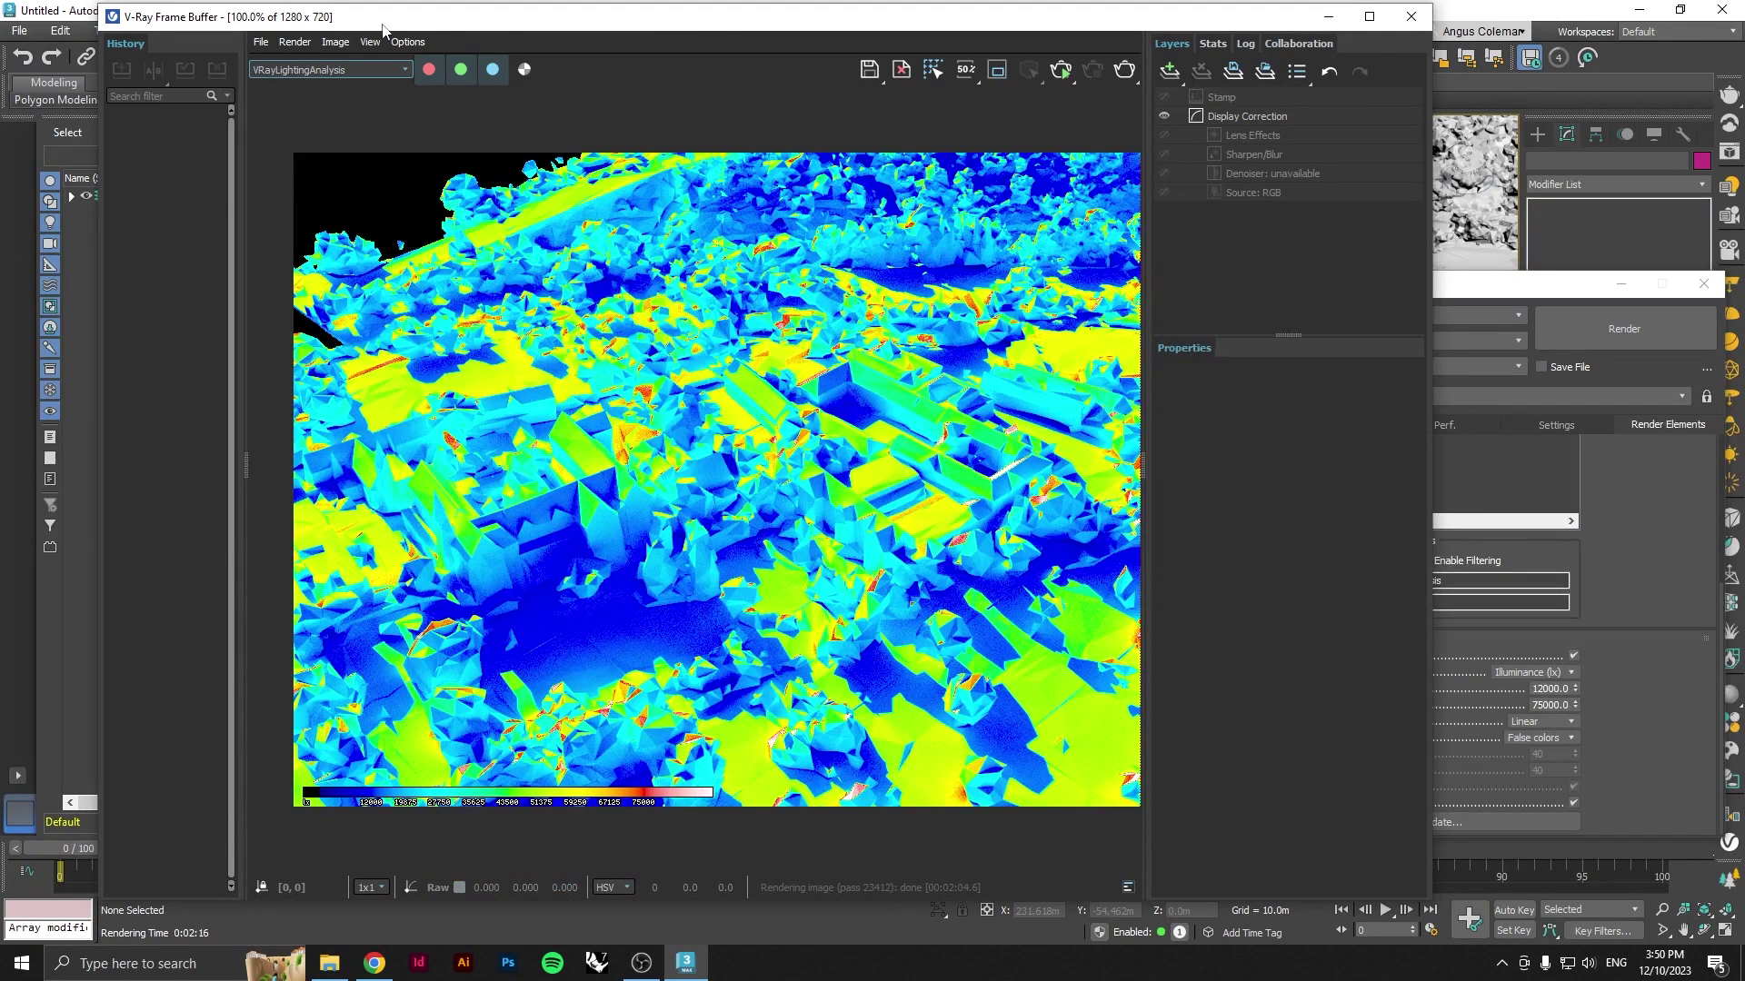
{"action": "left_click", "coordinate": [264, 43]}
{"action": "left_click", "coordinate": [264, 42]}
{"action": "left_click", "coordinate": [263, 43]}
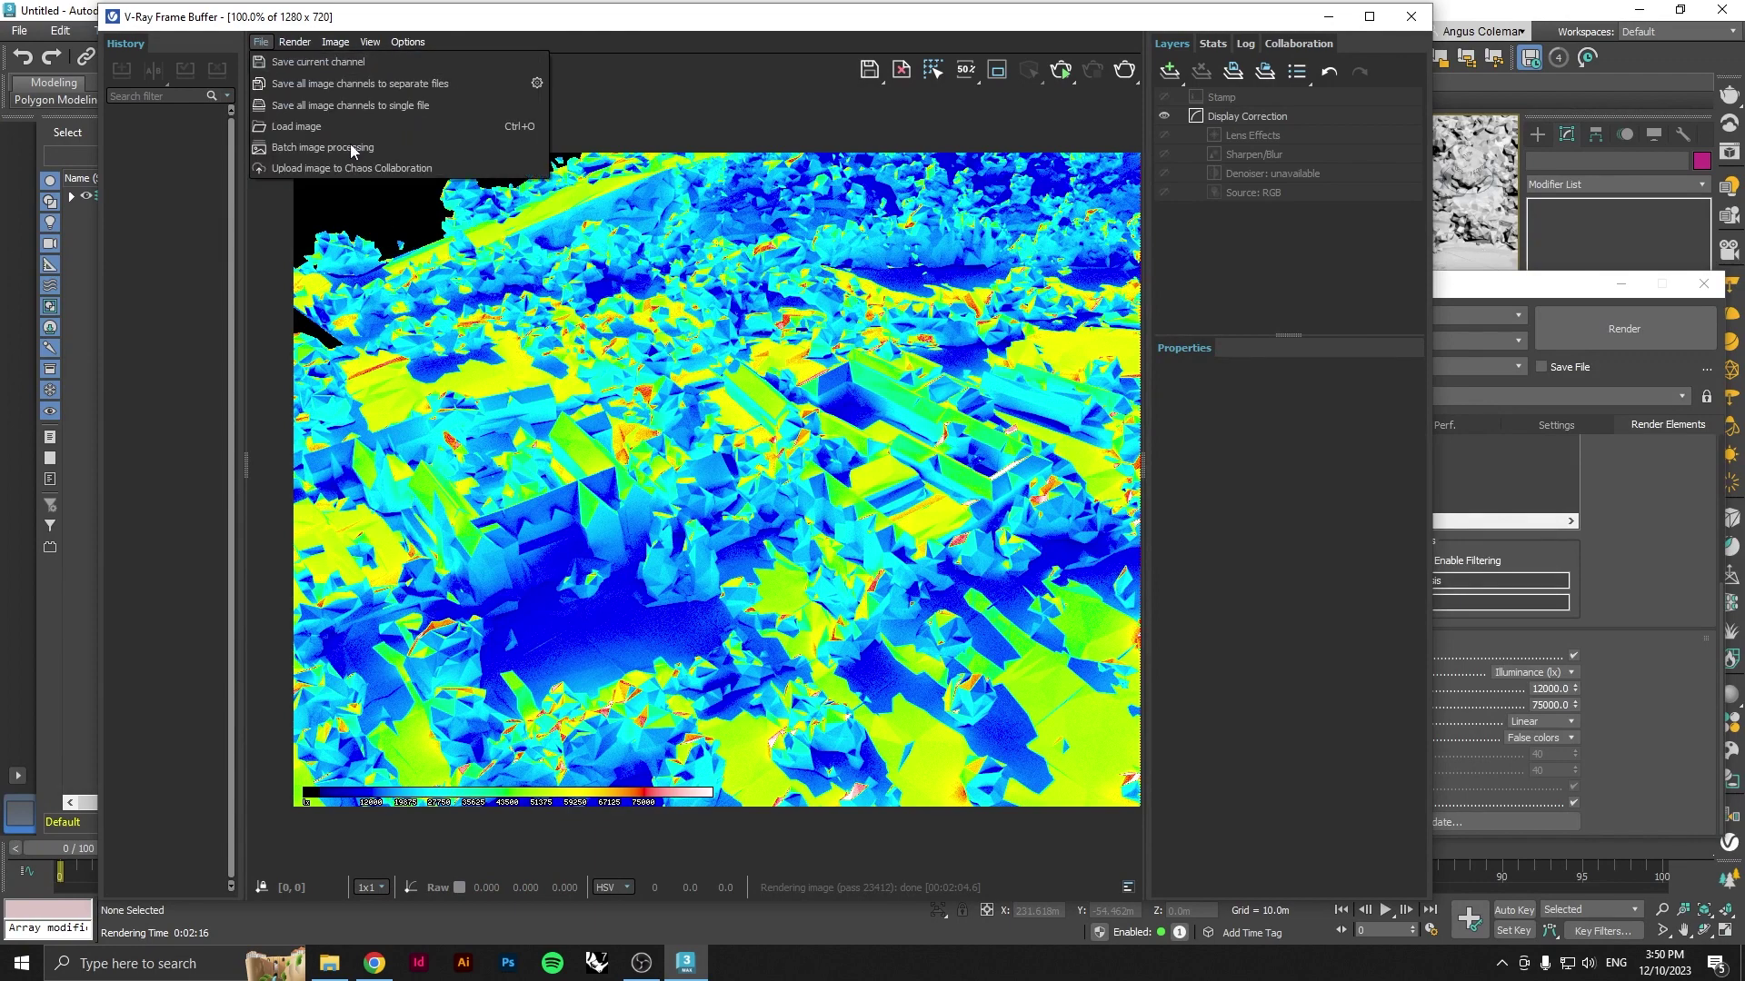
{"action": "left_click", "coordinate": [333, 62]}
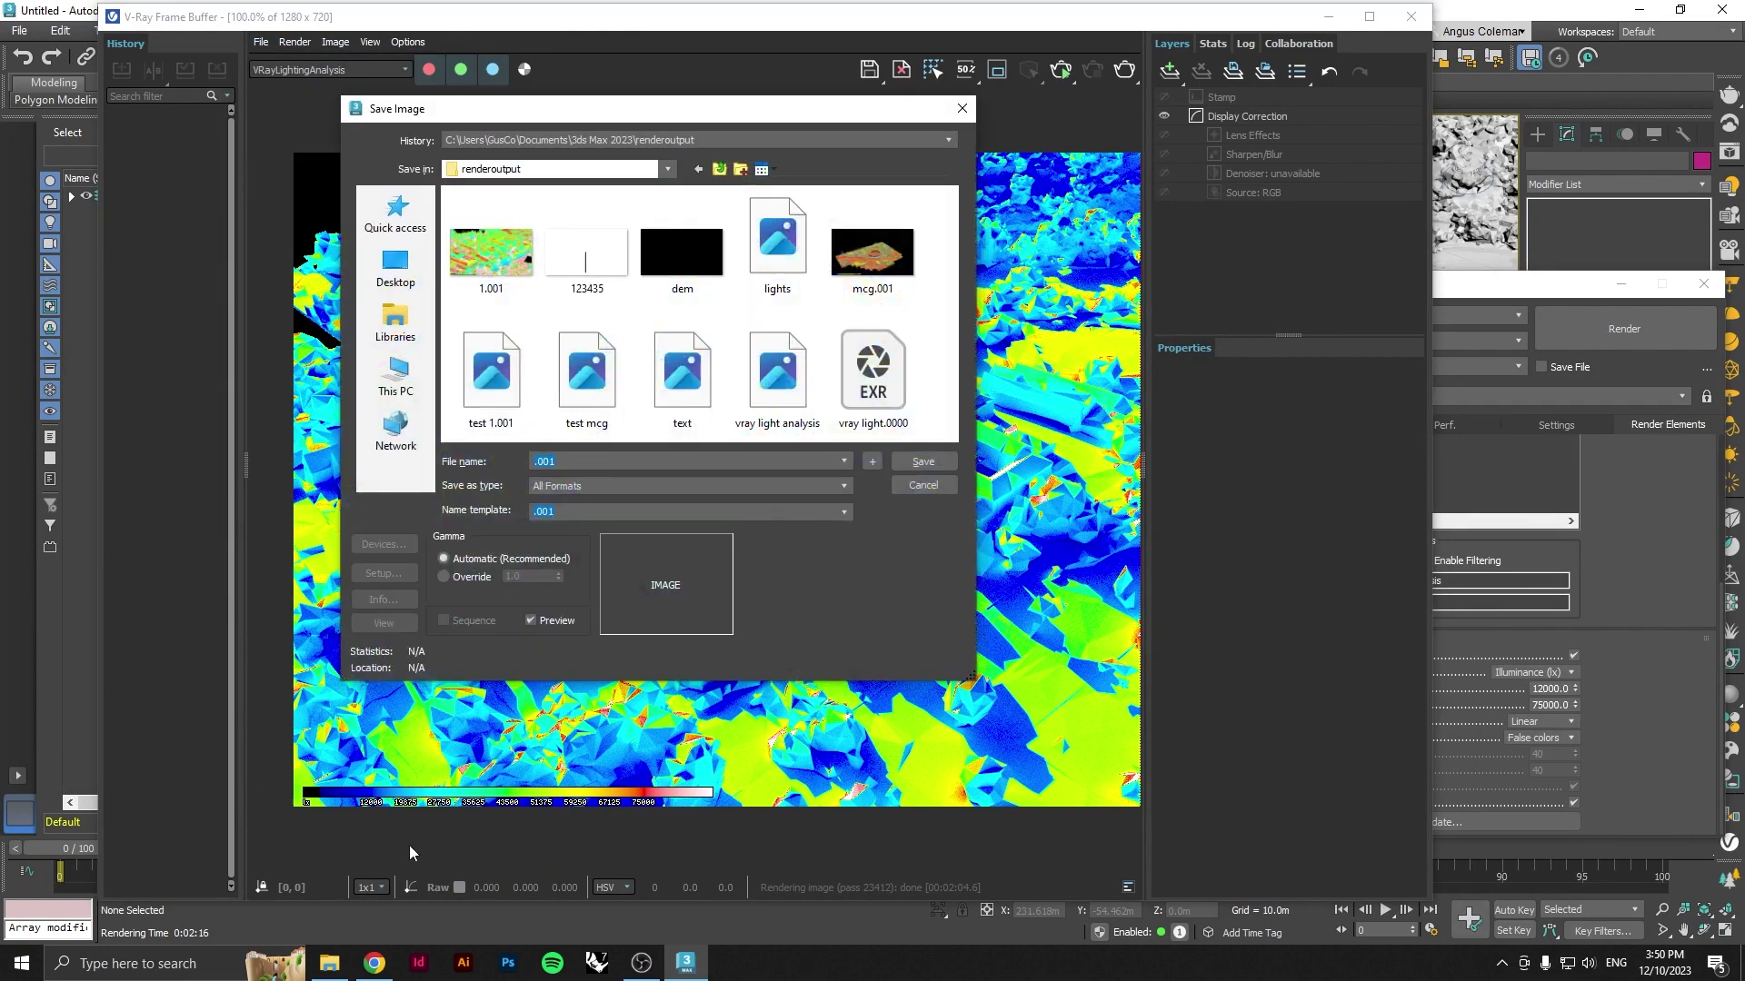
{"action": "left_click", "coordinate": [714, 488]}
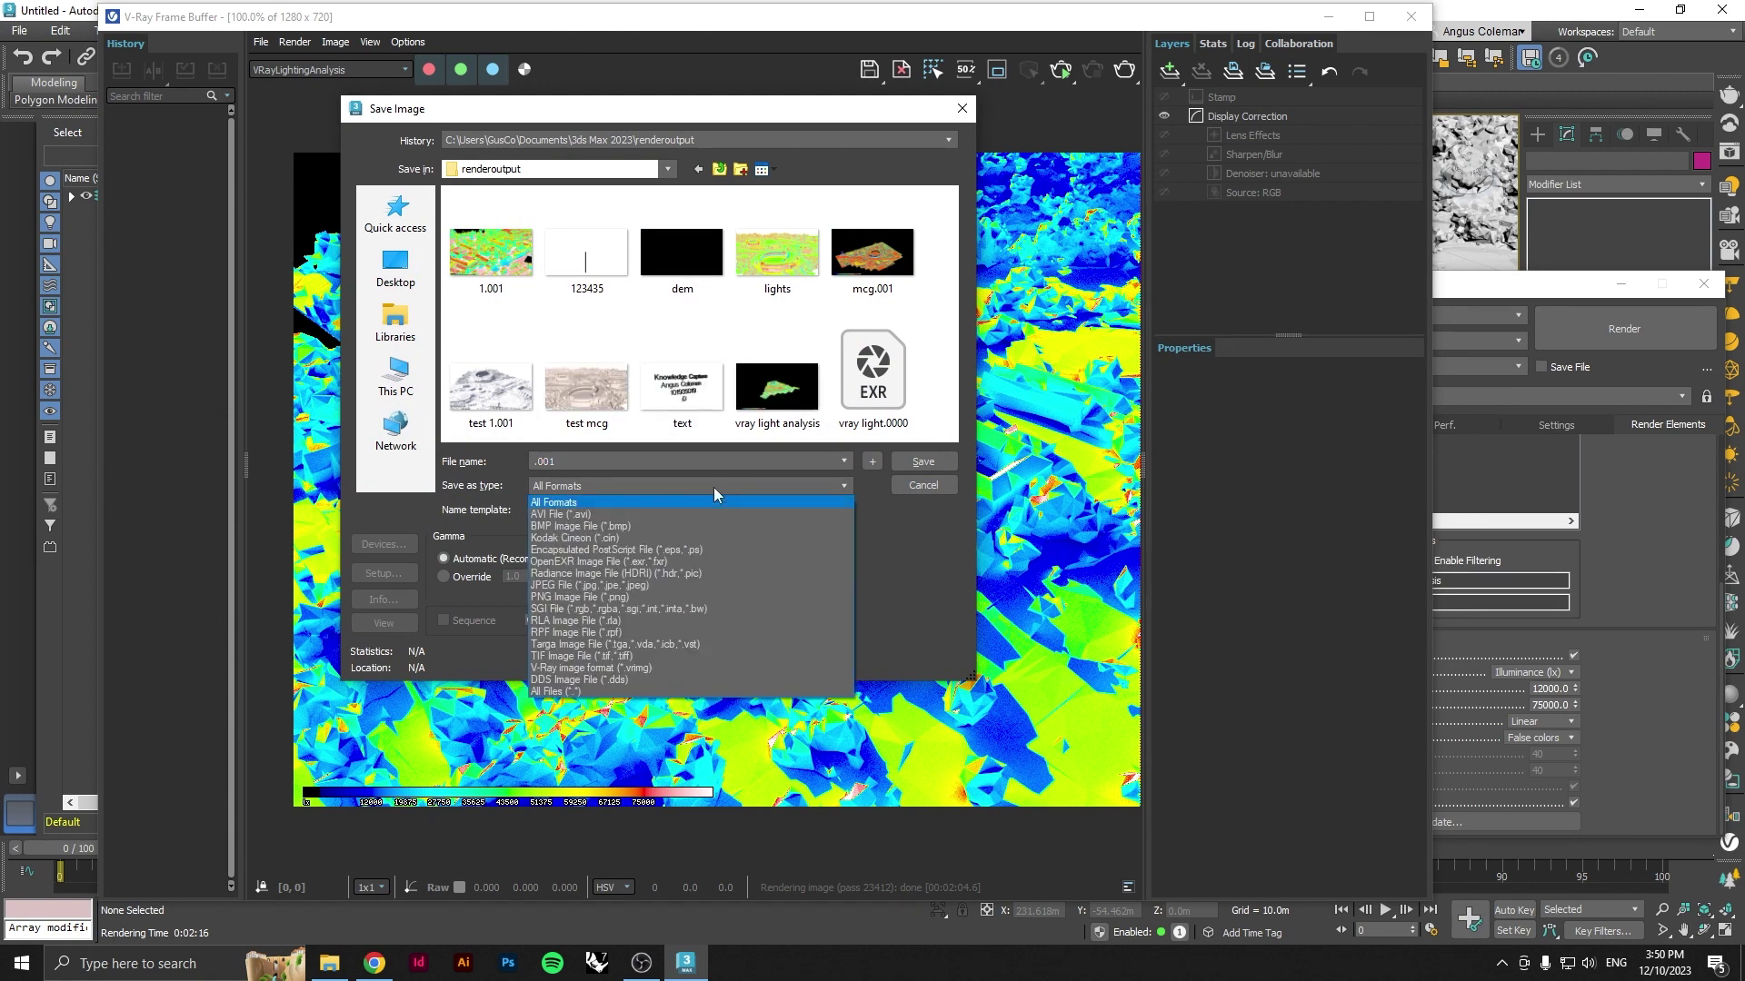
{"action": "left_click", "coordinate": [675, 586]}
{"action": "left_click", "coordinate": [536, 462]}
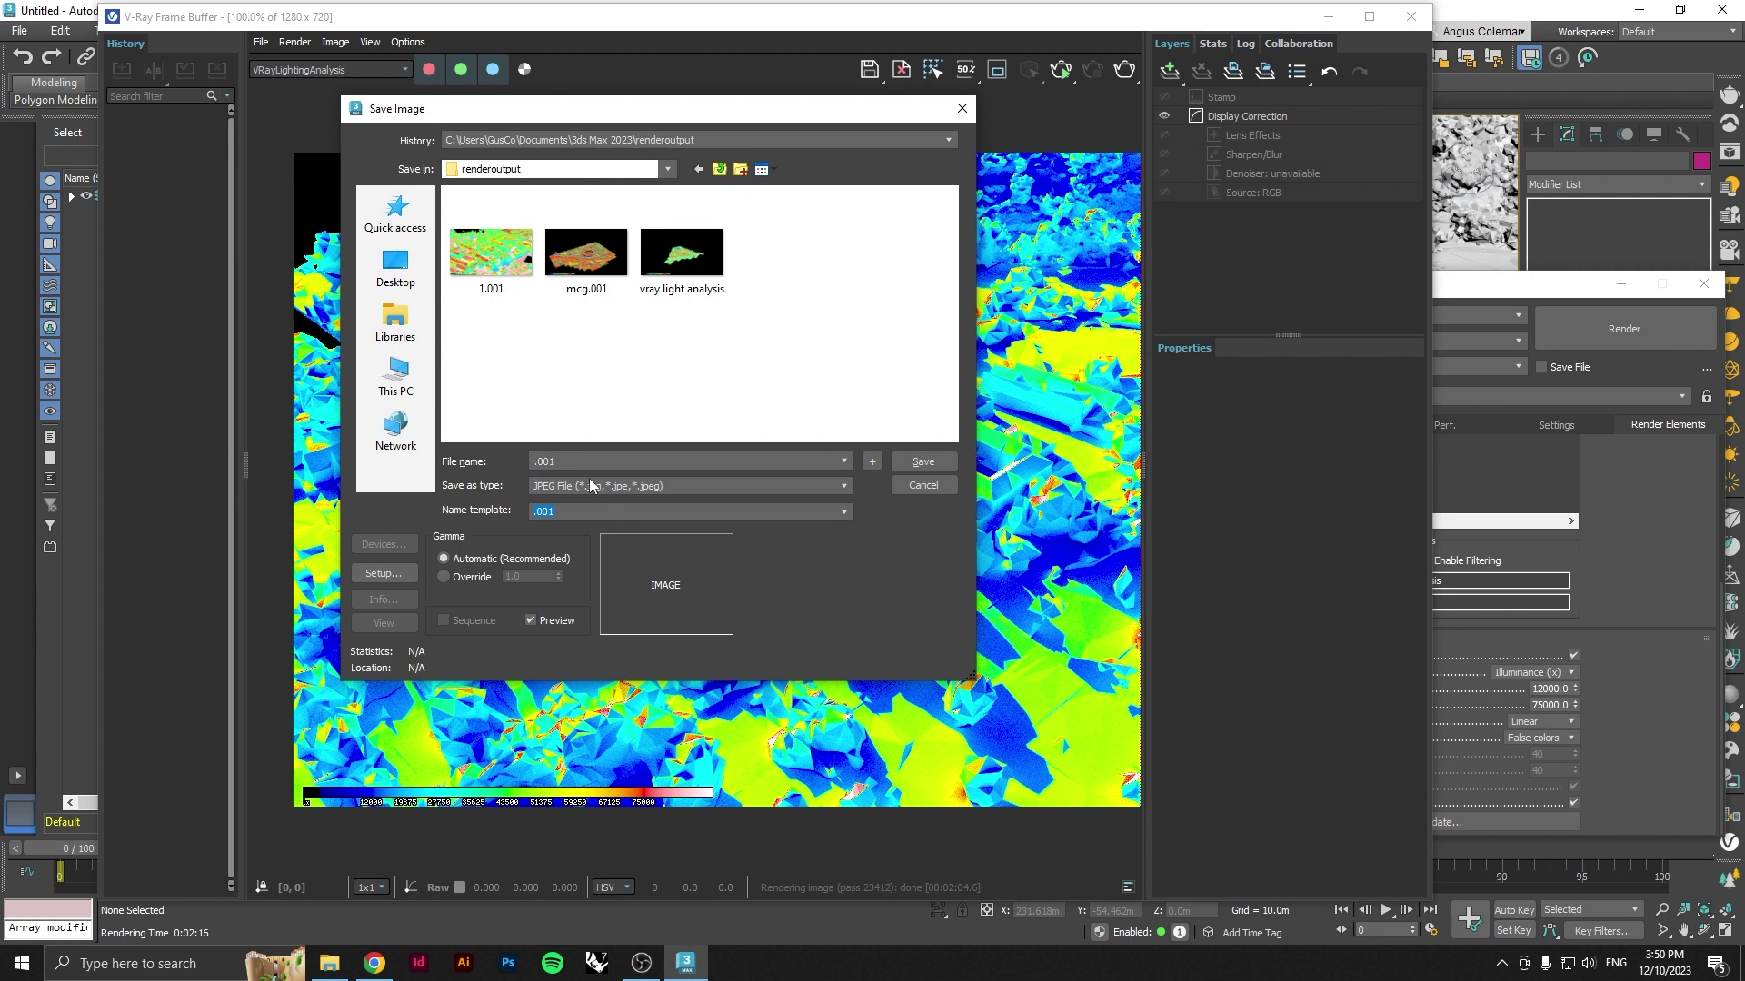
{"action": "type", "text": "Aboottsfor"}
{"action": "key", "text": "Return"}
{"action": "left_click", "coordinate": [602, 490]}
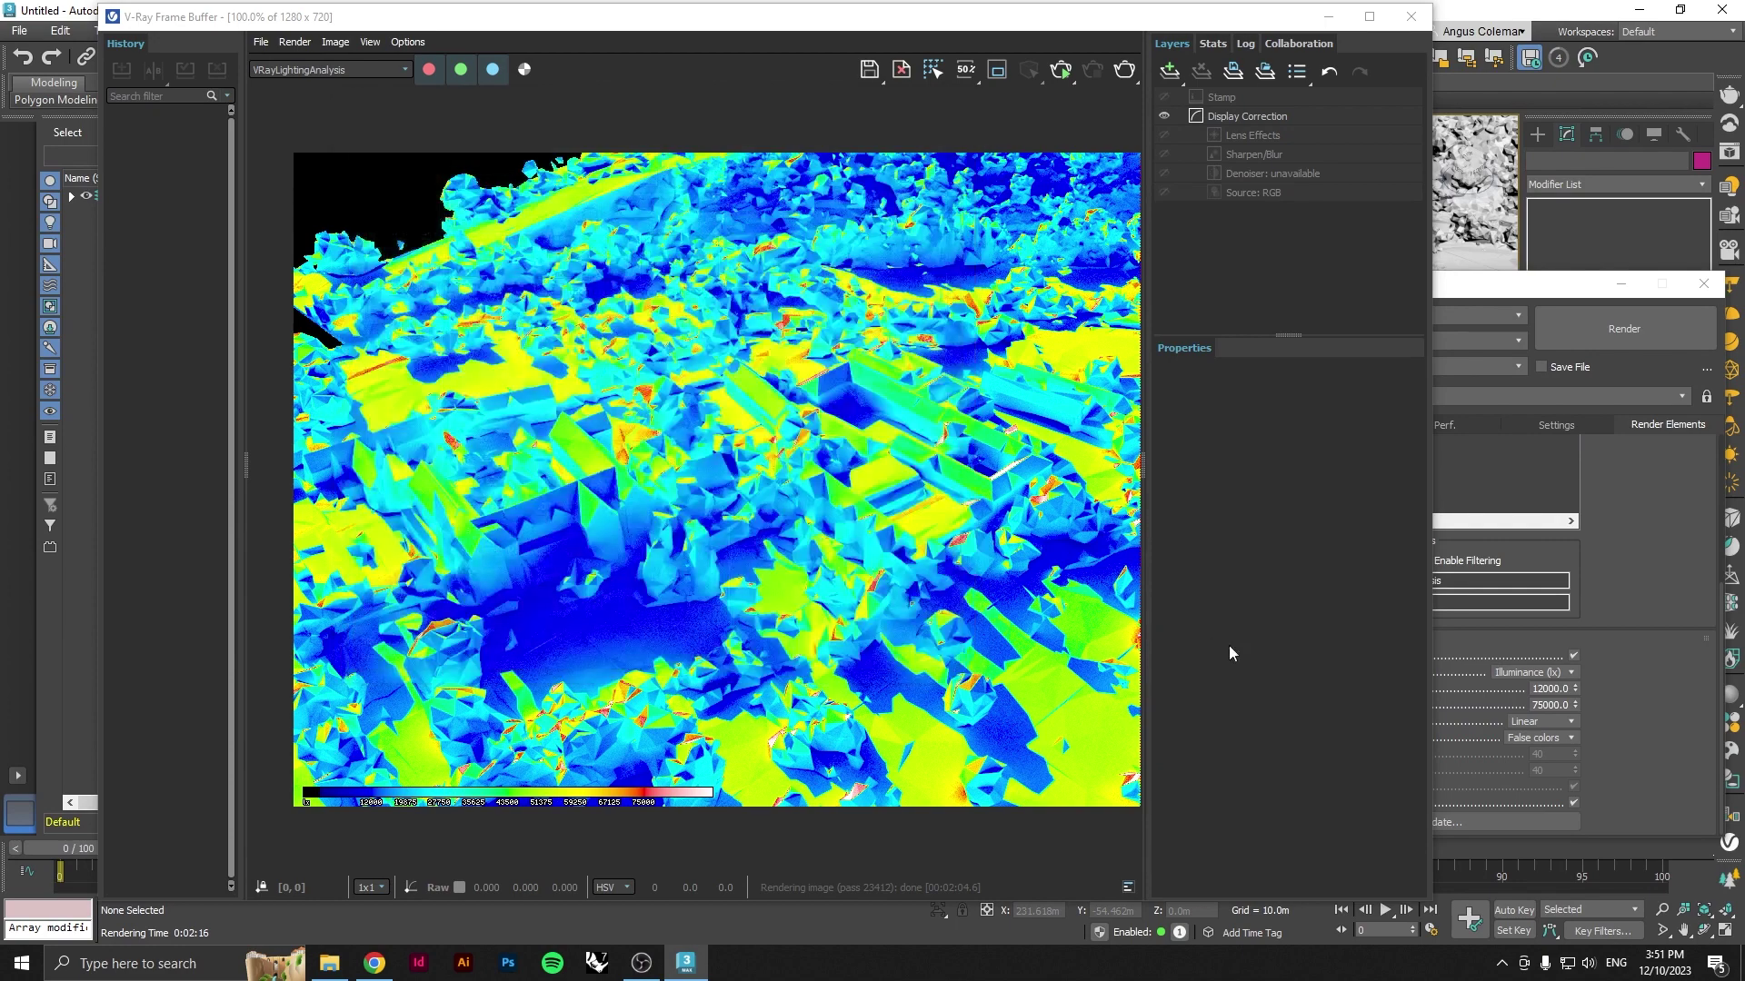
- Check the saved Abottsford.001.jpg in the image viewer, return to 3ds Max and close the frame buffer and Render Setup windows
{"action": "left_click", "coordinate": [346, 968]}
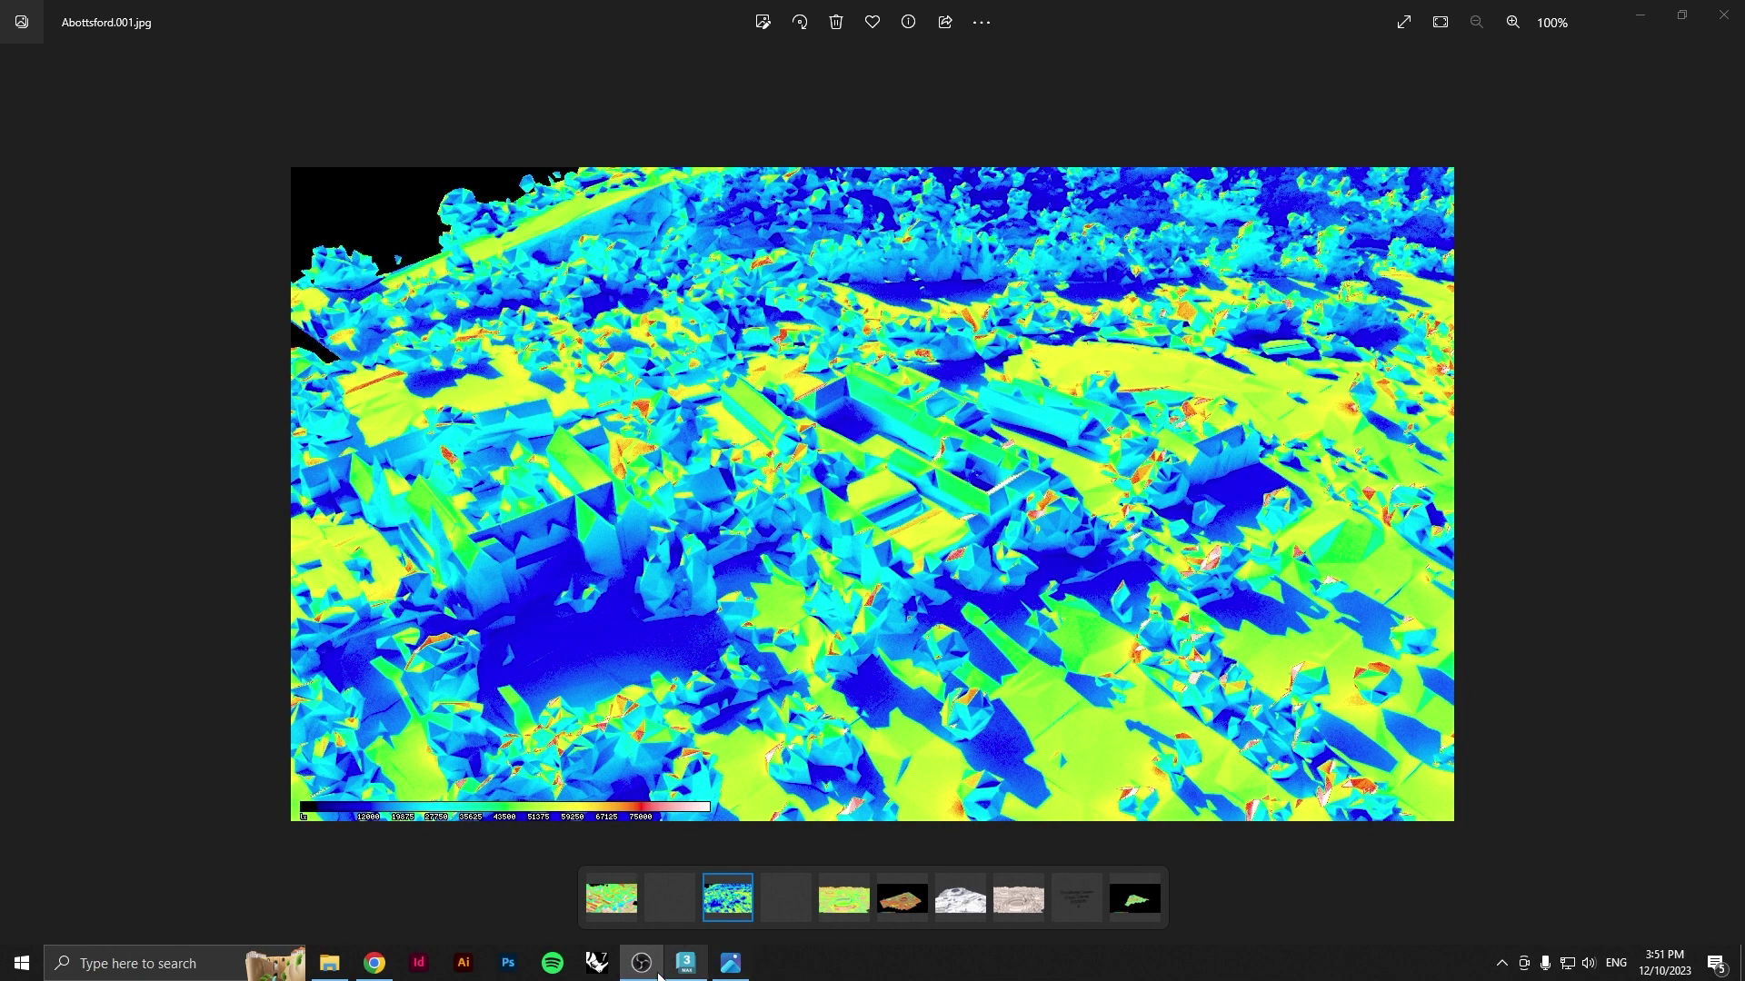
{"action": "left_click", "coordinate": [685, 964]}
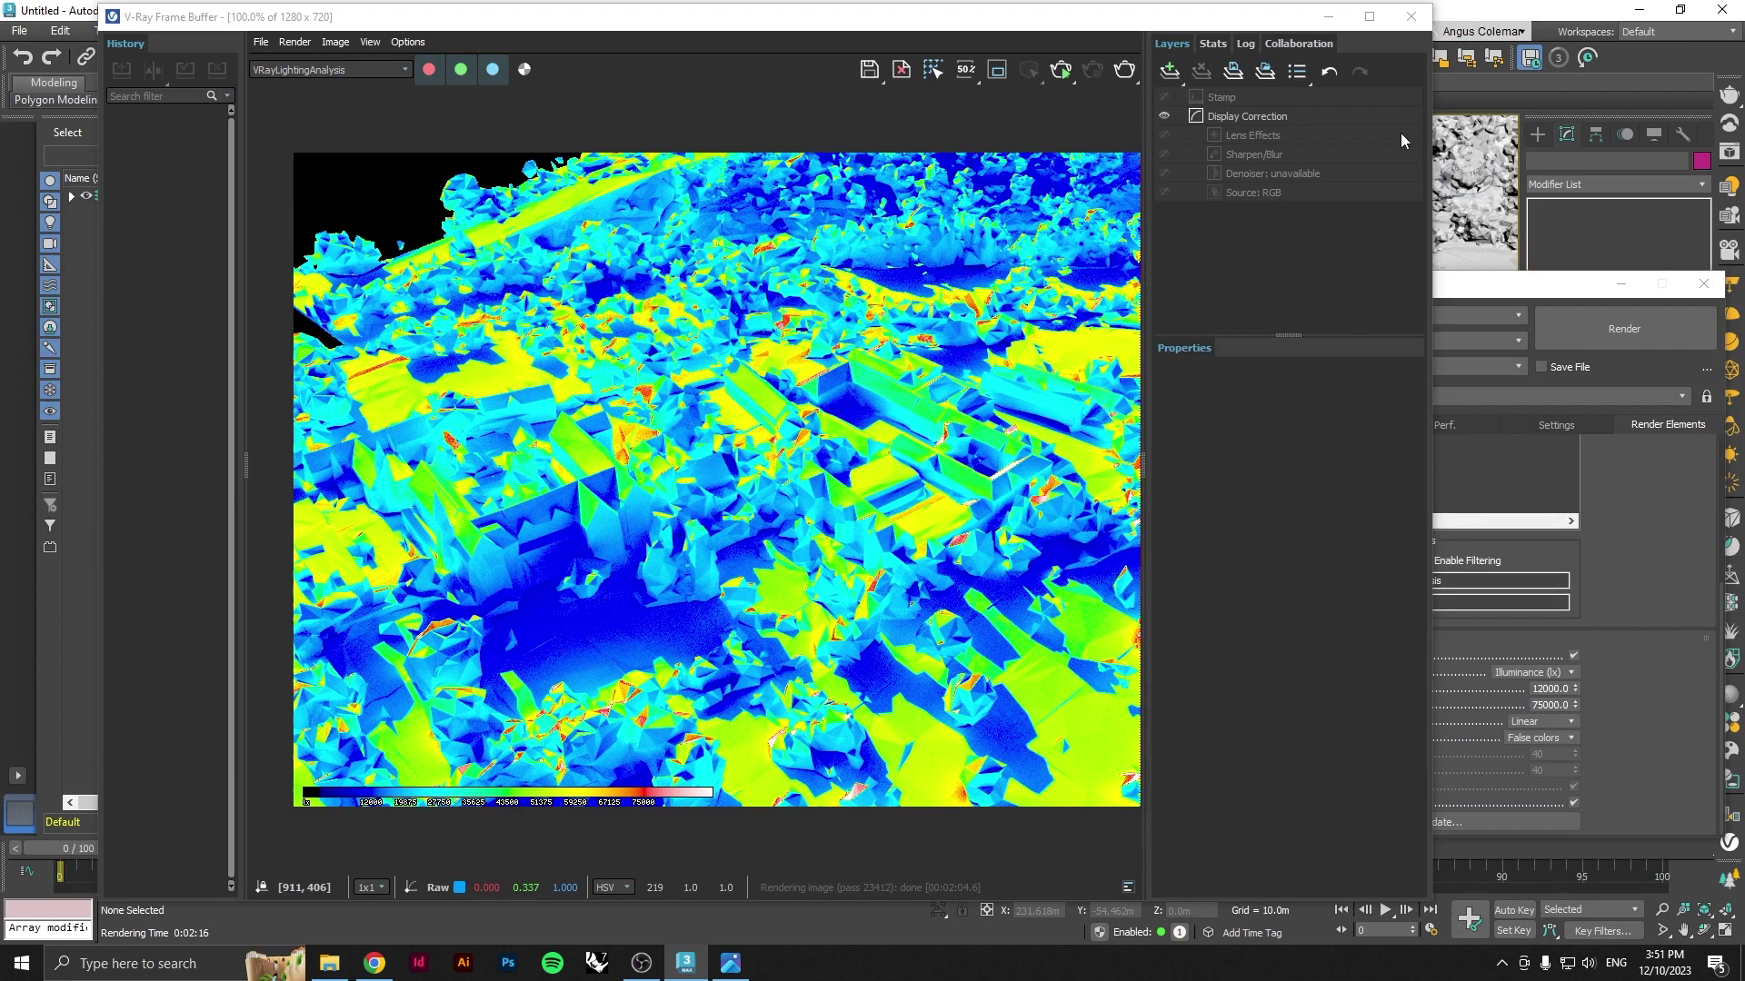
{"action": "left_click", "coordinate": [1411, 16]}
{"action": "key", "text": "F10"}
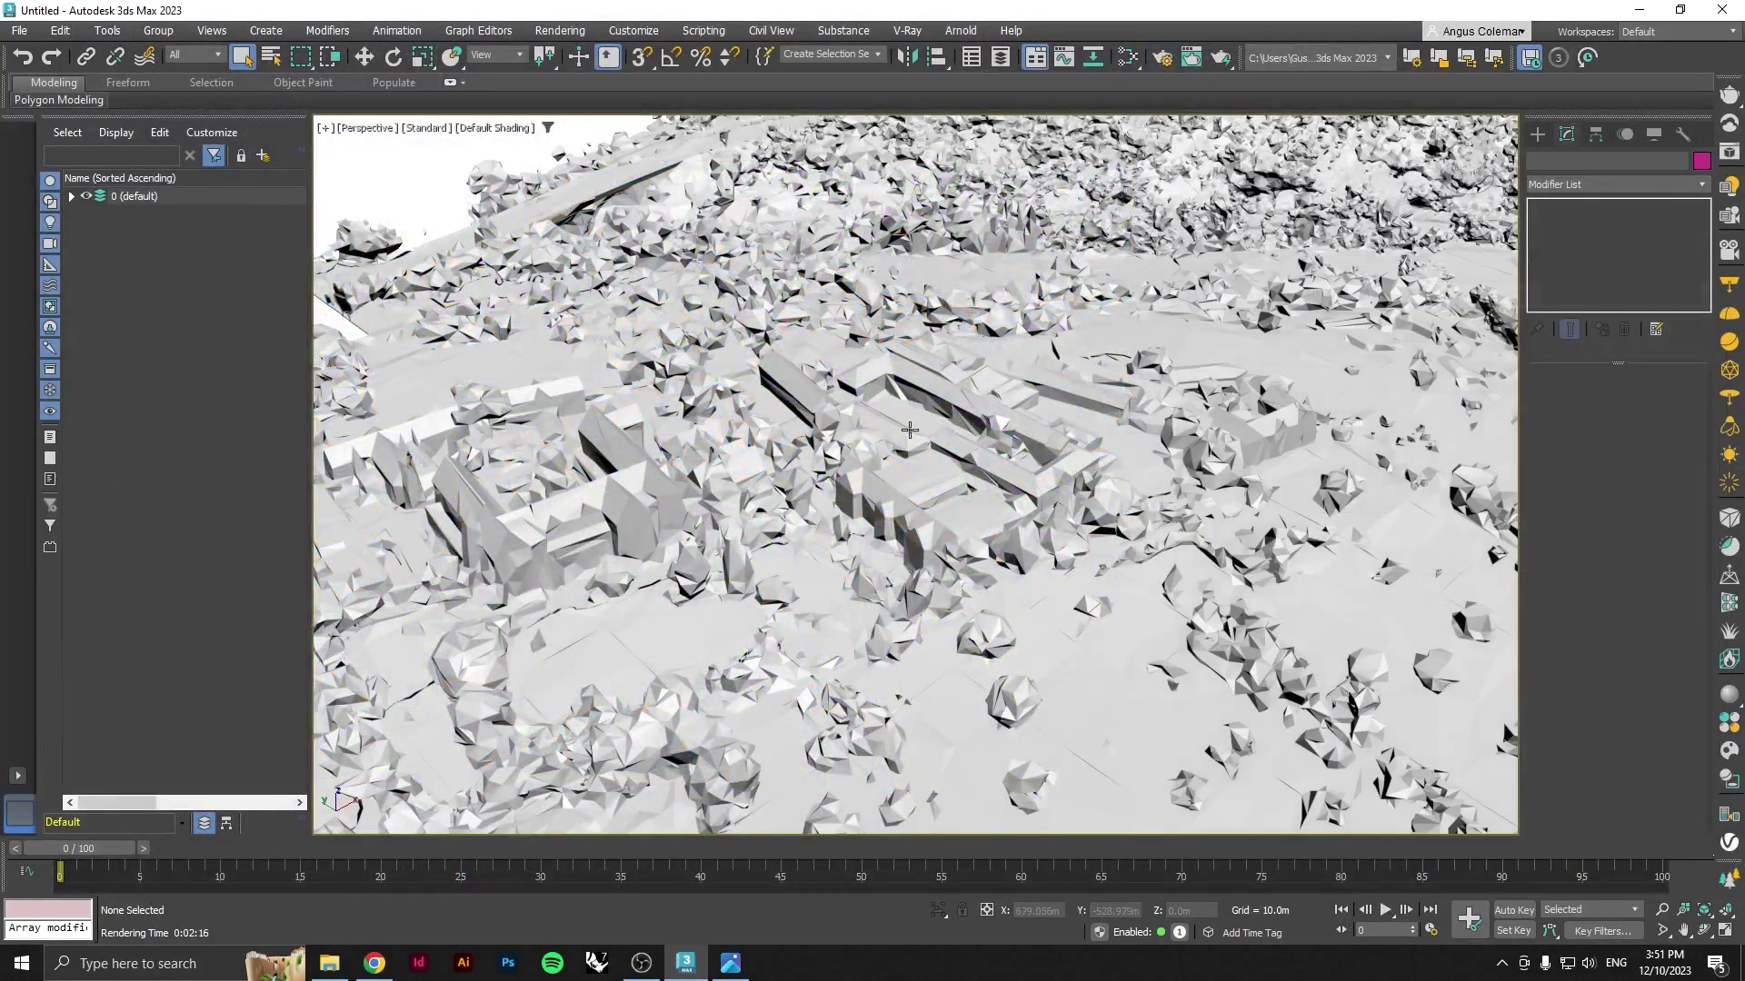
- Select Daylight001 in the default layer and open its date, time and location setup
{"action": "key", "text": "z"}
{"action": "scroll", "coordinate": [823, 492], "scroll_direction": "up", "scroll_amount": 2}
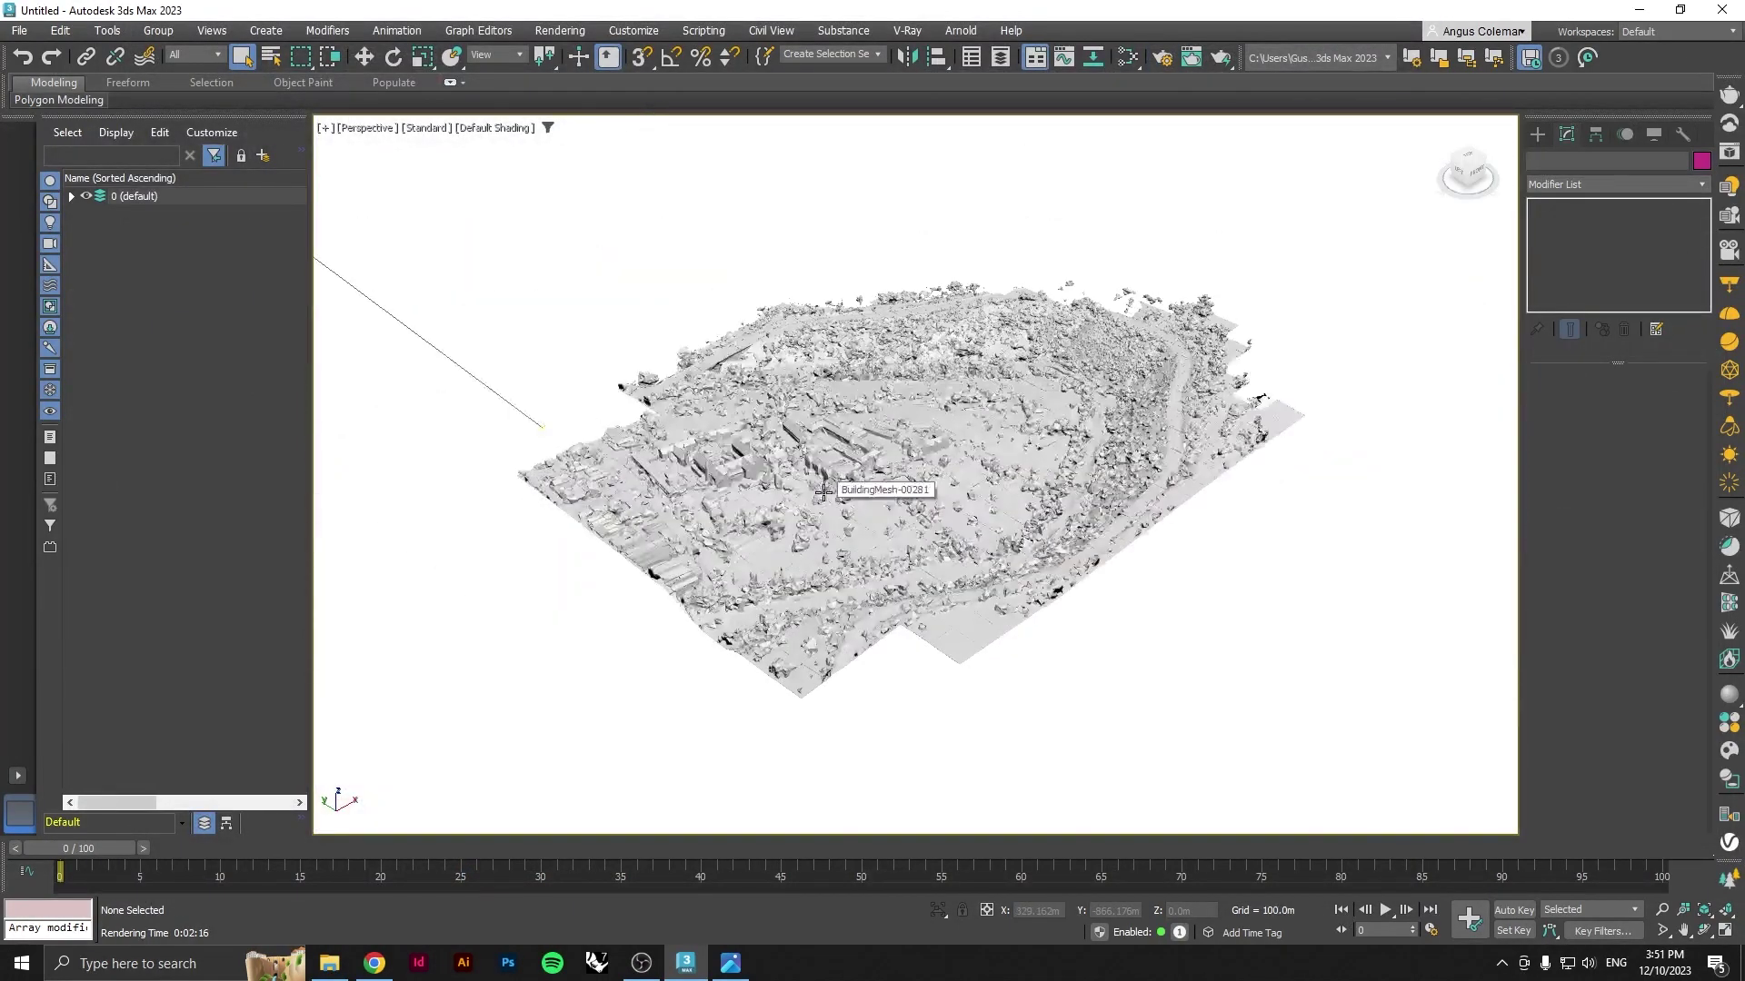
{"action": "scroll", "coordinate": [632, 273], "scroll_direction": "down", "scroll_amount": 5}
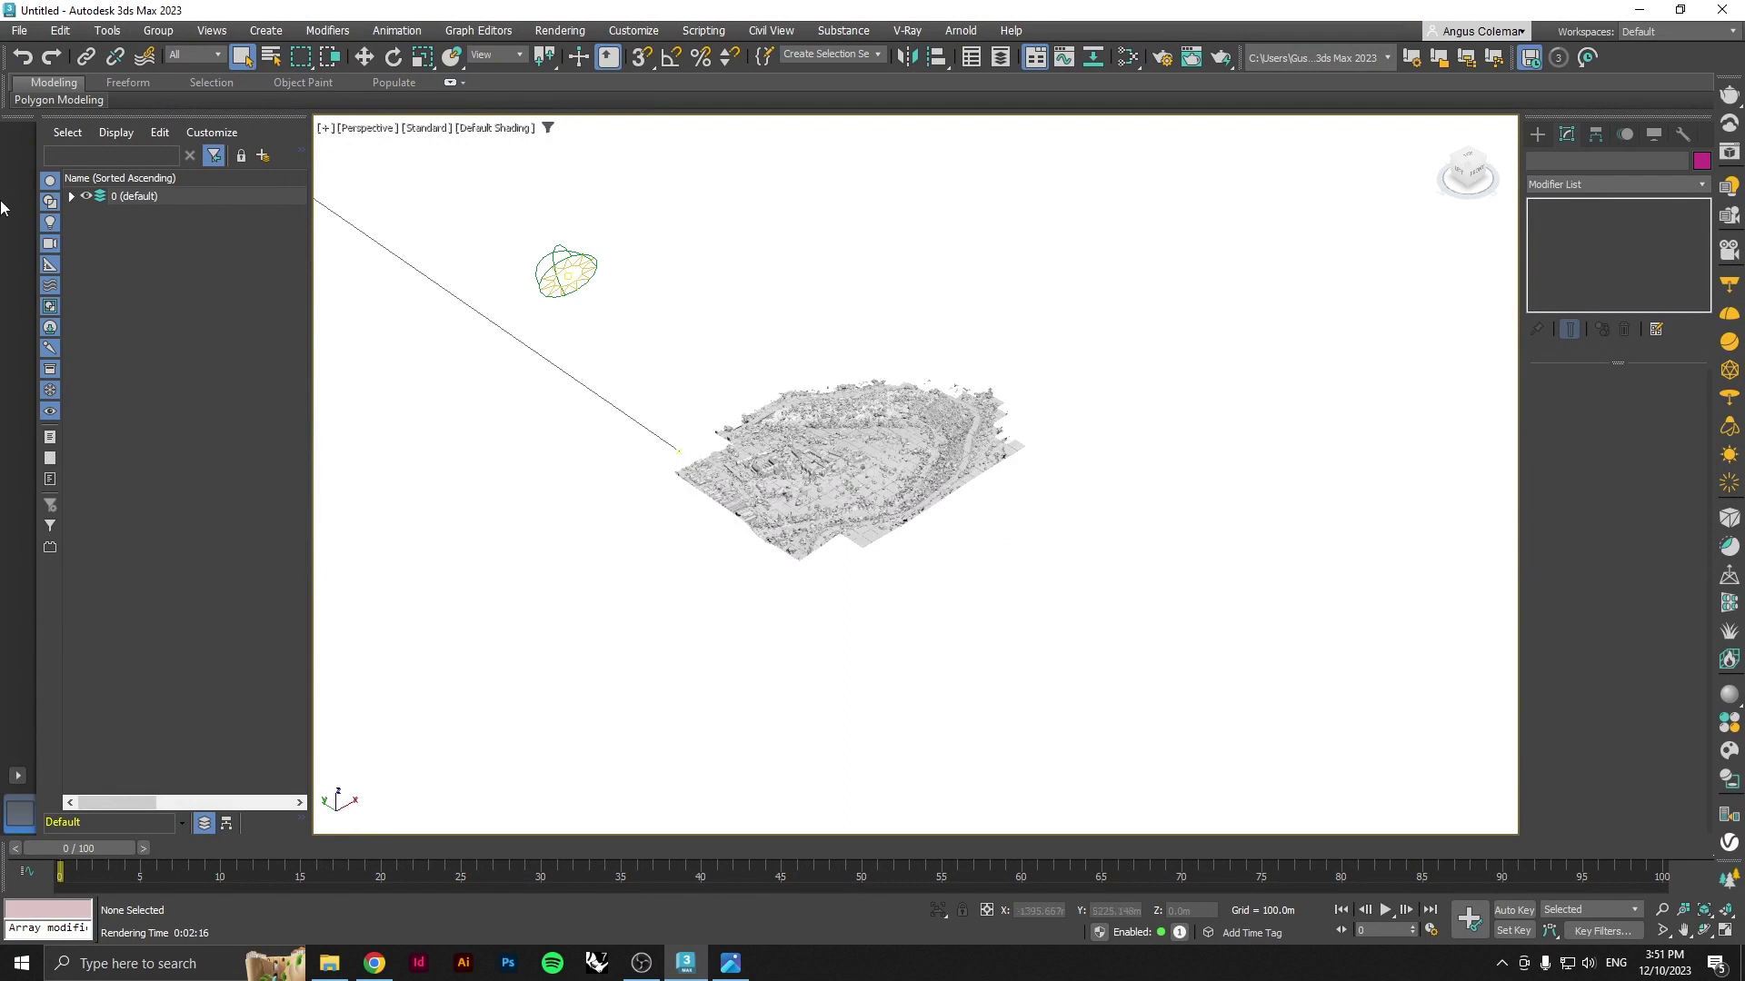
{"action": "left_click", "coordinate": [70, 197]}
{"action": "left_click", "coordinate": [154, 245]}
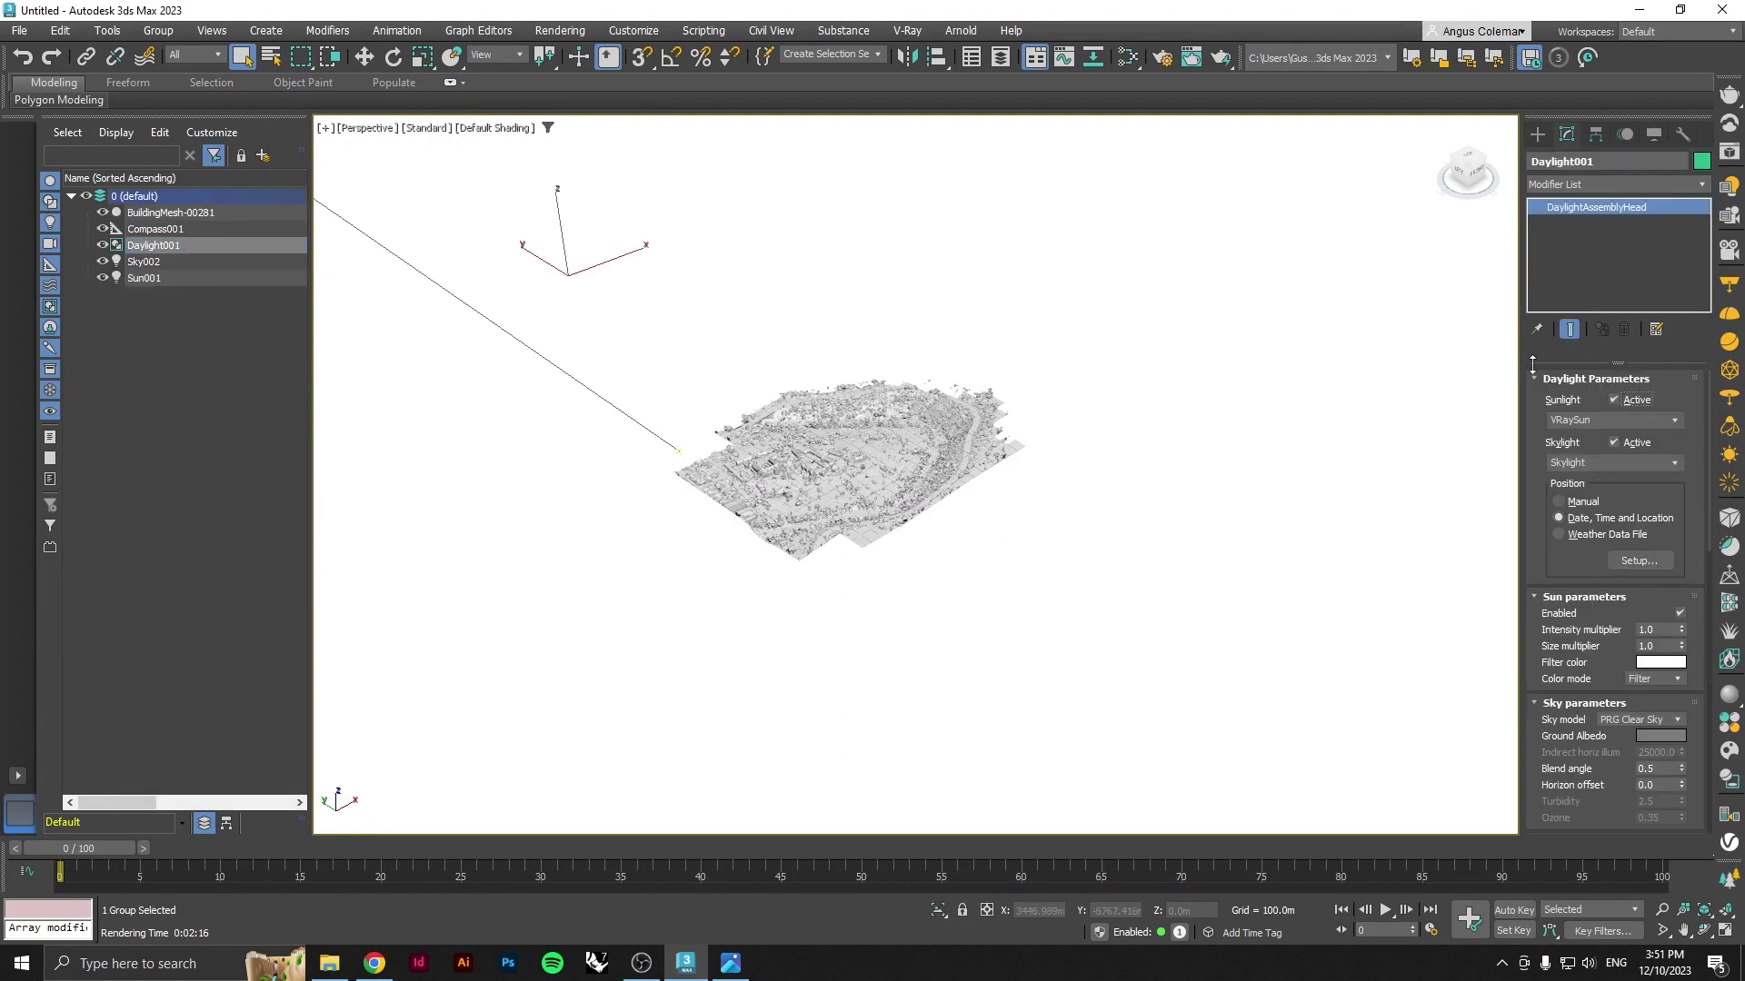
{"action": "left_click", "coordinate": [1628, 562]}
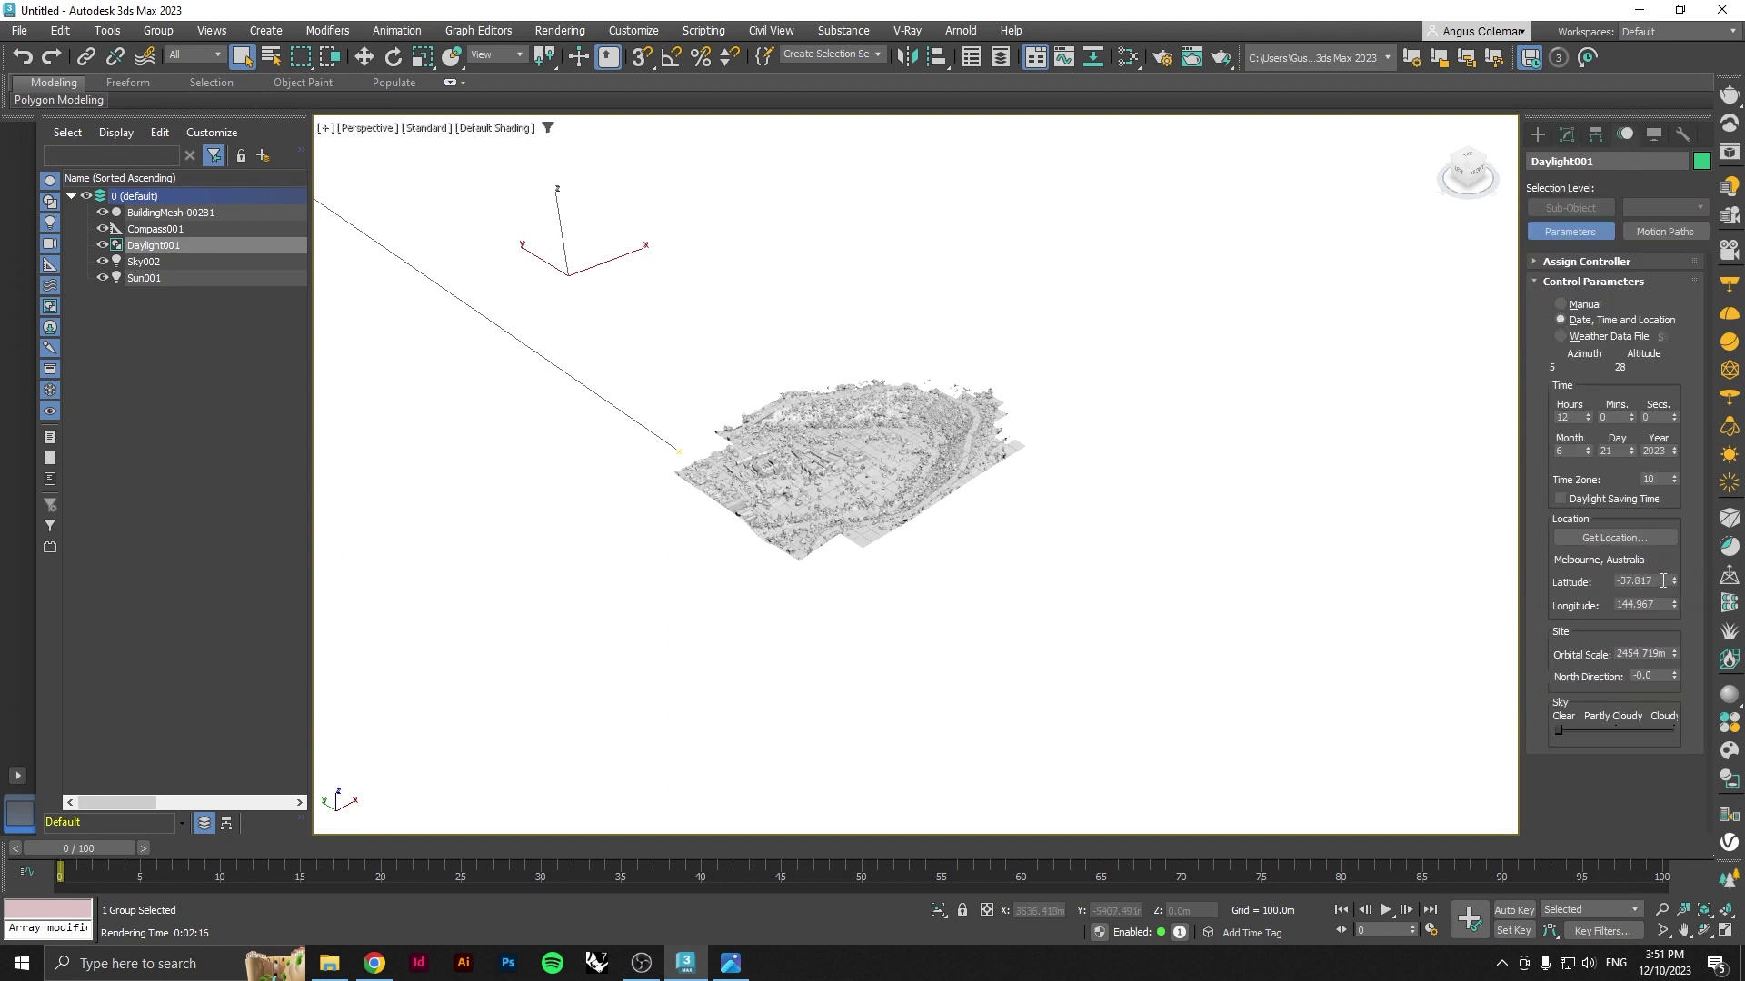